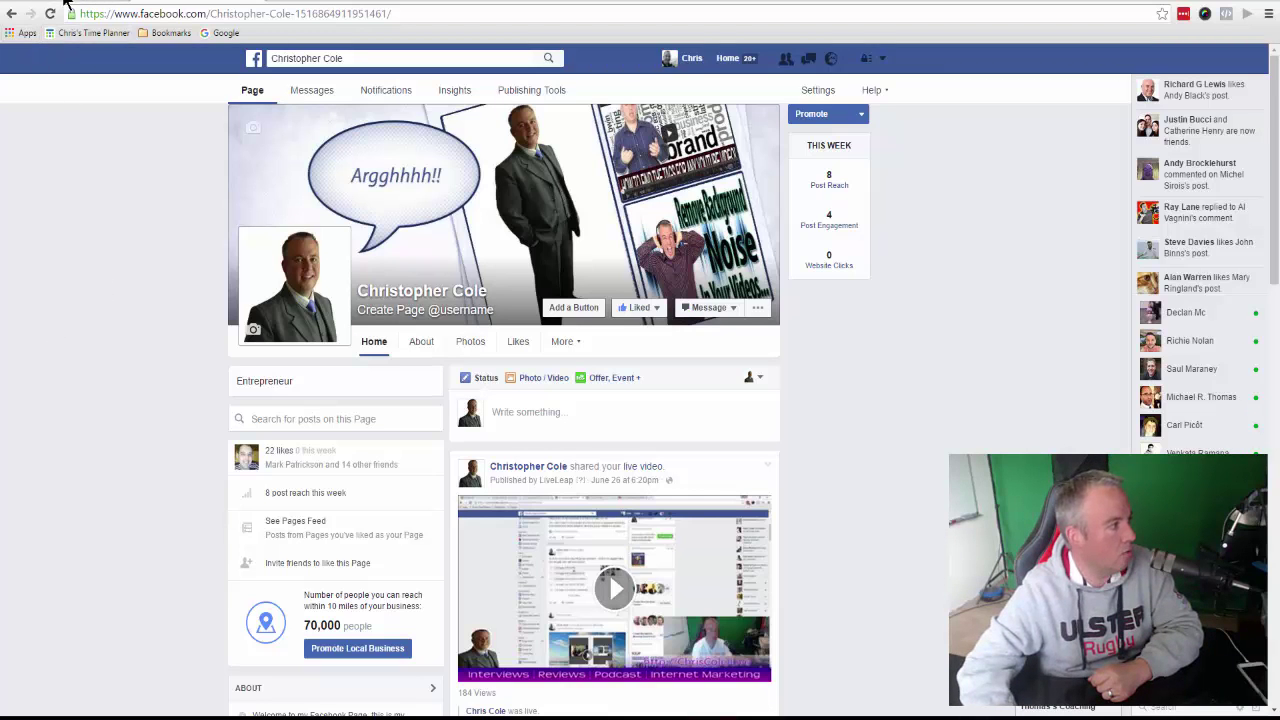
Step: Switch the browser from the Facebook page to the LiveLeap dashboard tab
{"action": "left_click", "coordinate": [65, 5]}
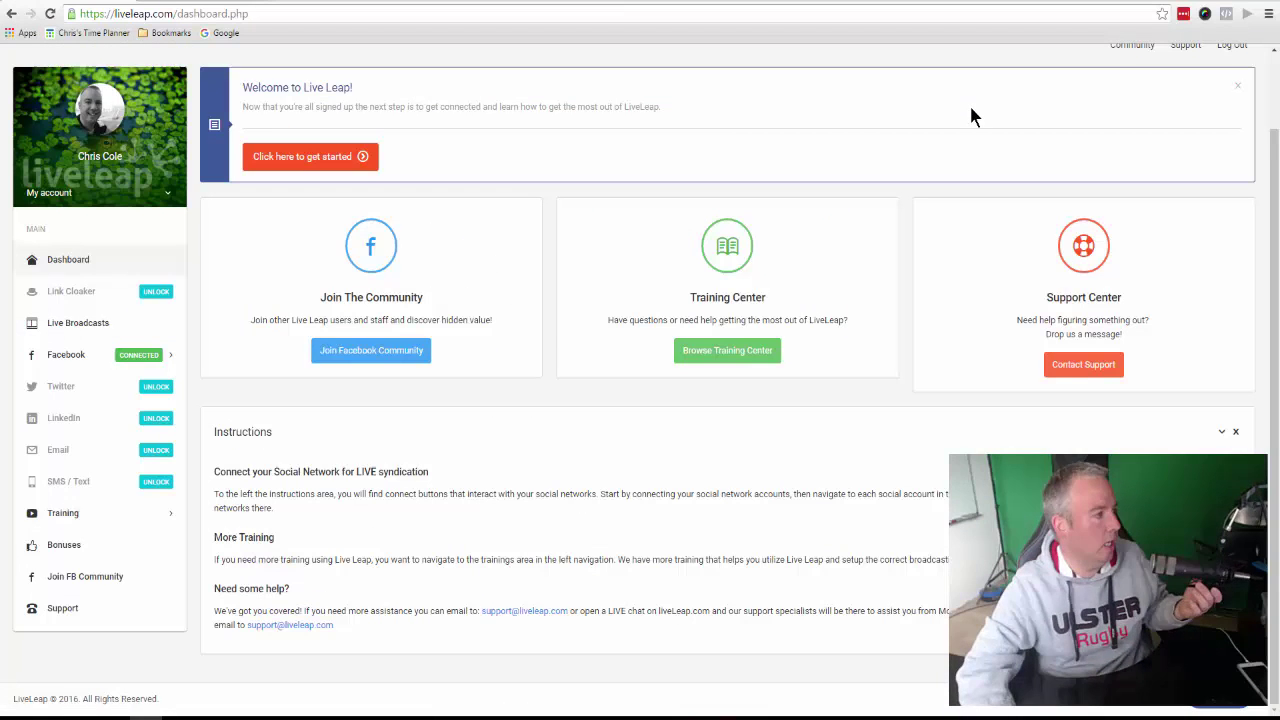
Step: Log in to LiveLeap with Facebook from the Facebook Pages section
{"action": "left_click", "coordinate": [91, 357]}
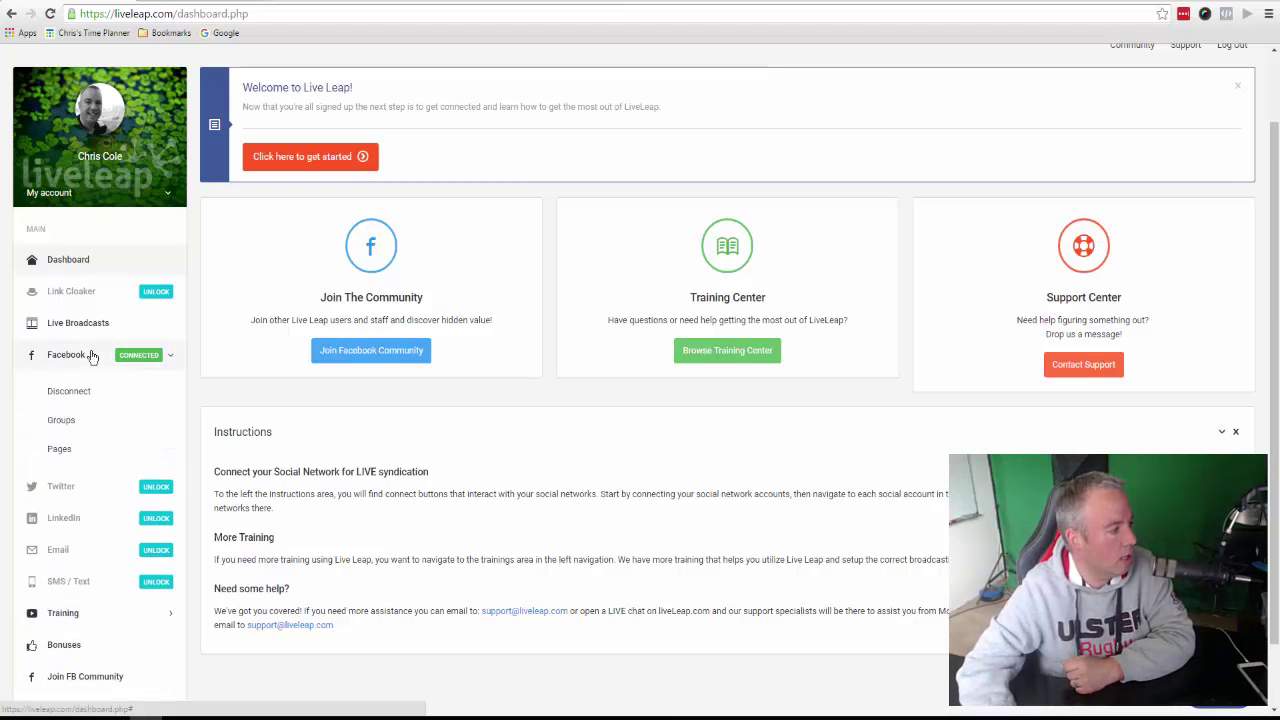
{"action": "left_click", "coordinate": [60, 450]}
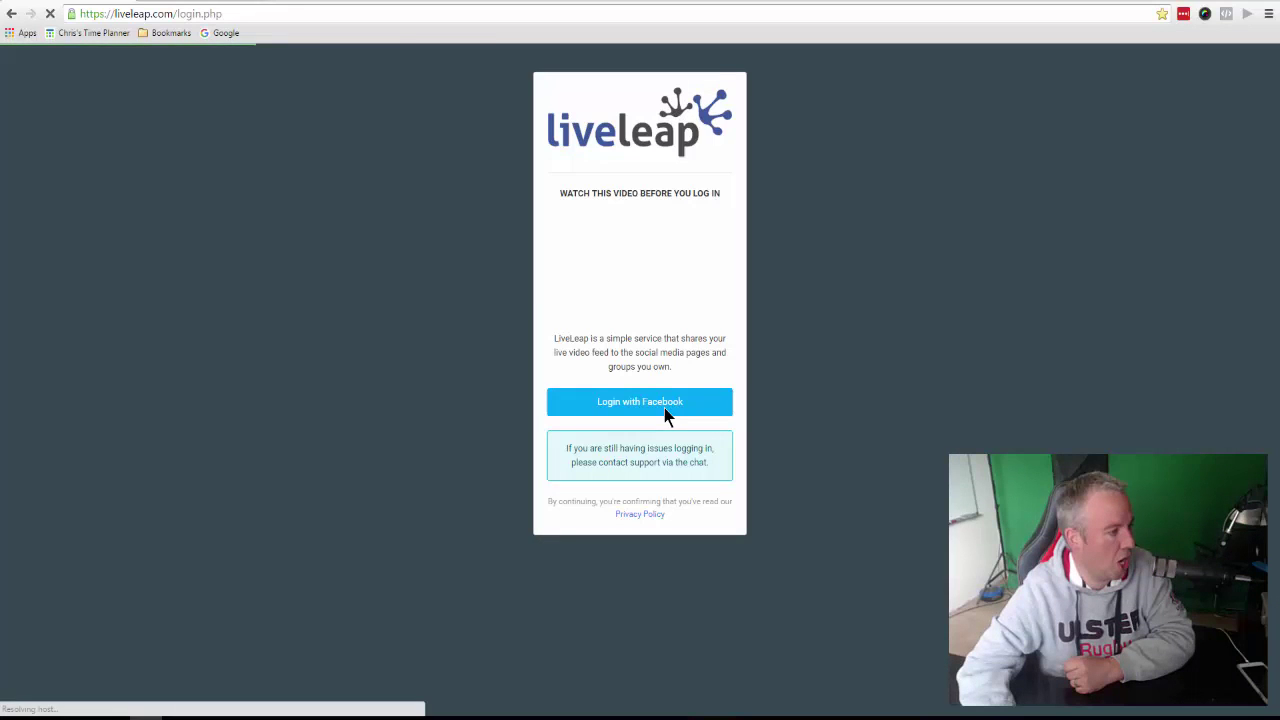
{"action": "left_click", "coordinate": [660, 406]}
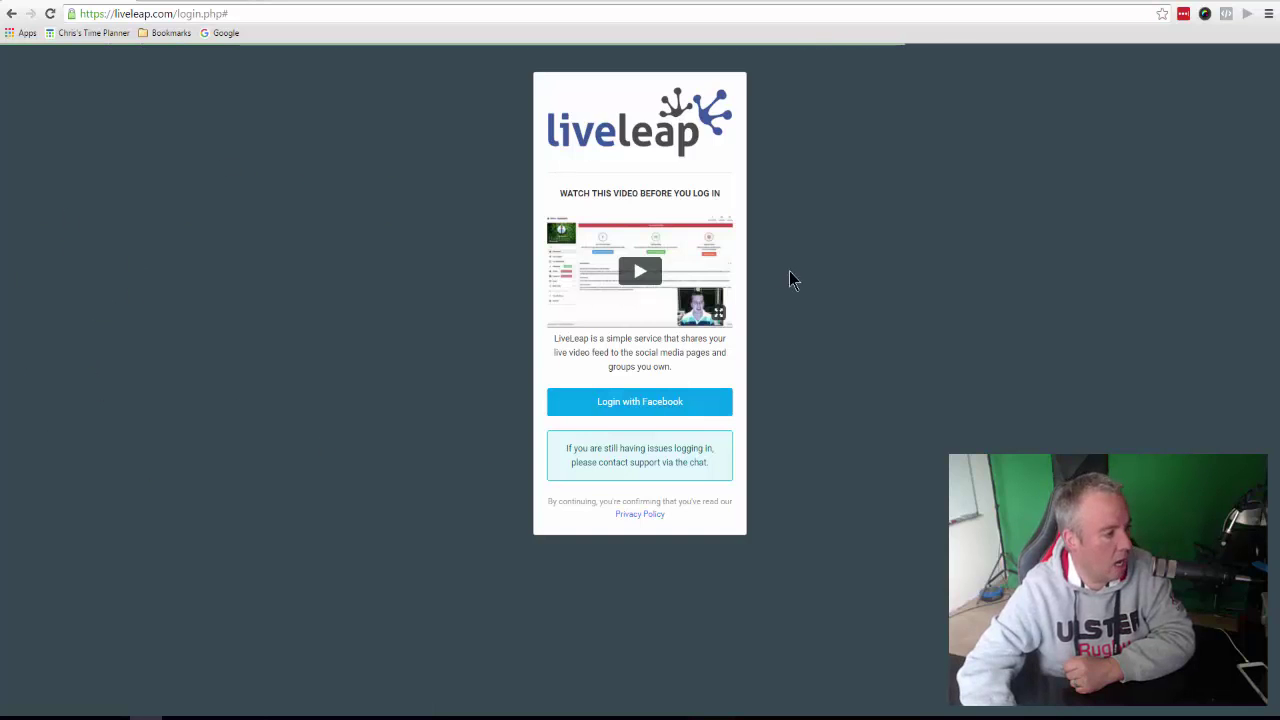
{"action": "left_click", "coordinate": [666, 408]}
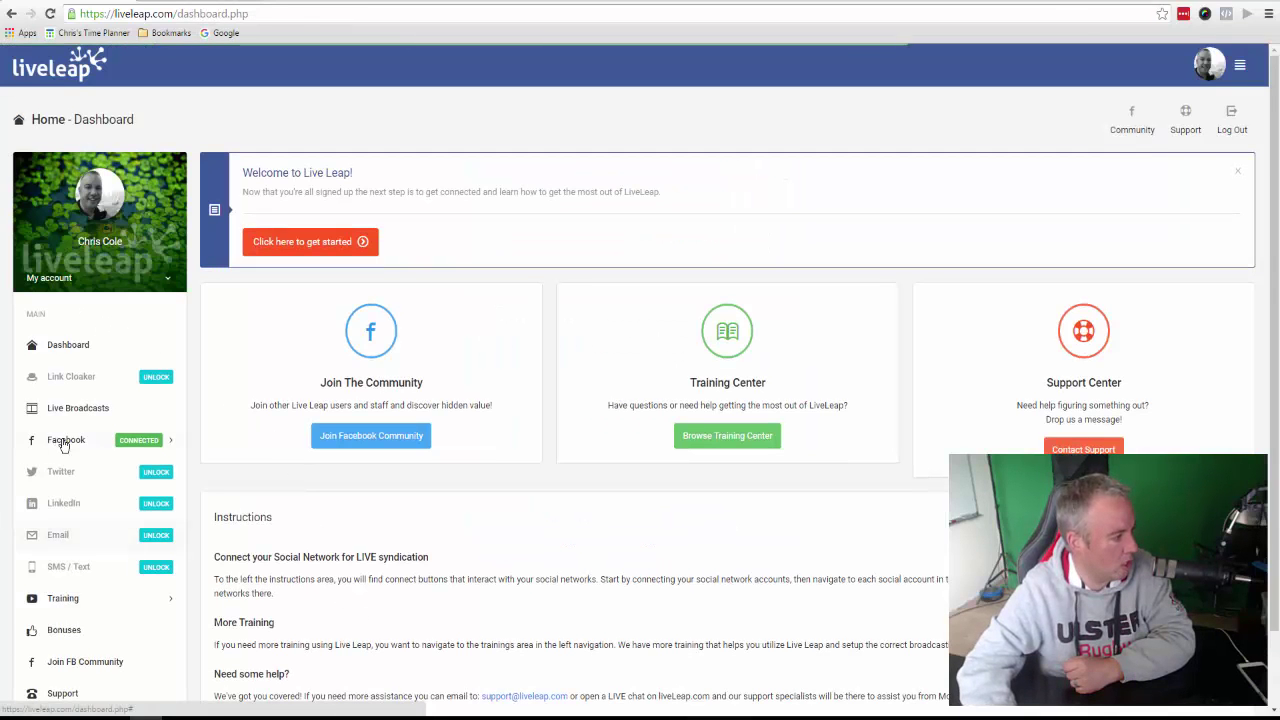
Step: Reopen Facebook > Pages and review the three listed pages, two of them ticked
{"action": "left_click", "coordinate": [63, 442]}
{"action": "left_click", "coordinate": [60, 535]}
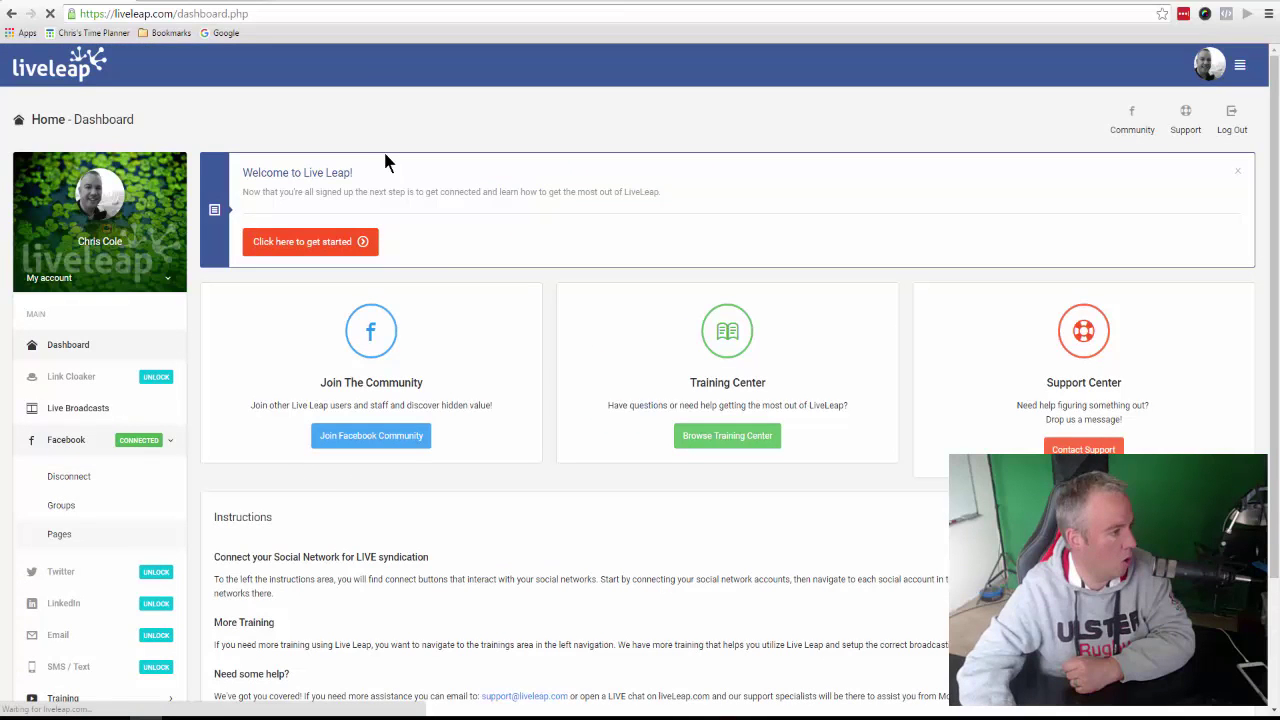
{"action": "scroll", "coordinate": [481, 332], "scroll_direction": "down", "scroll_amount": 3}
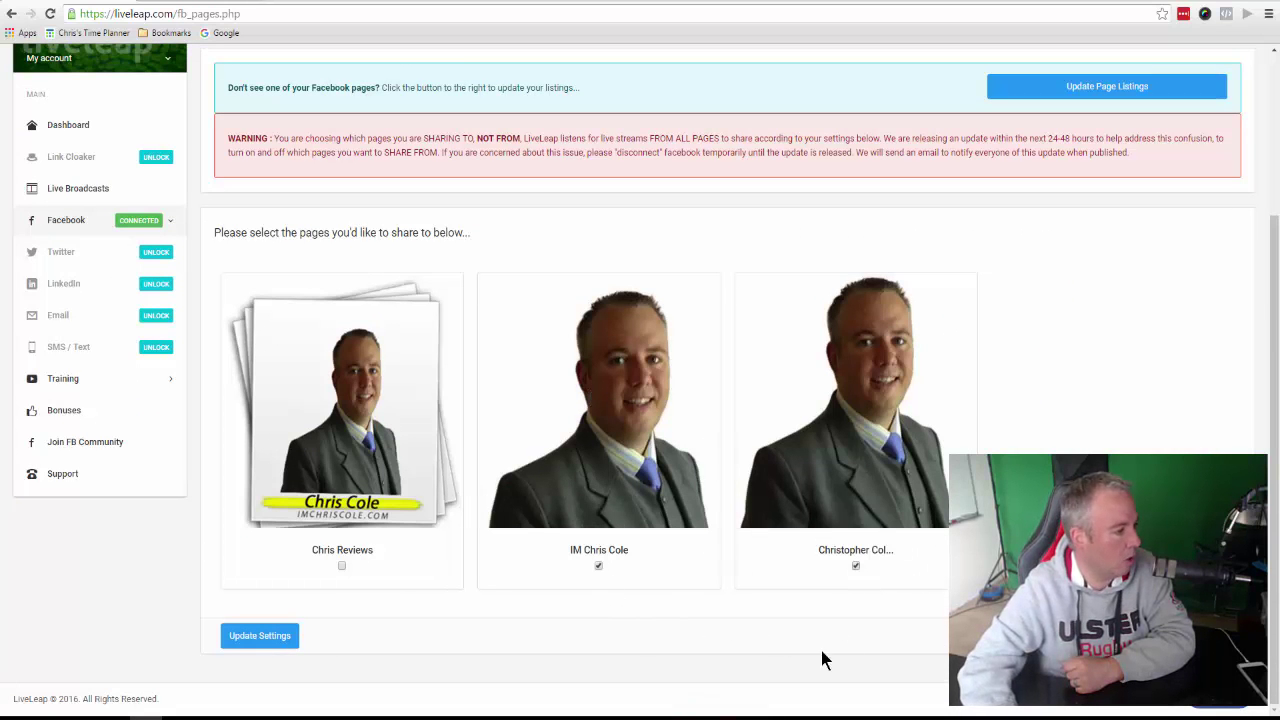
{"action": "scroll", "coordinate": [820, 660], "scroll_direction": "up", "scroll_amount": 3}
{"action": "scroll", "coordinate": [911, 575], "scroll_direction": "down", "scroll_amount": 1}
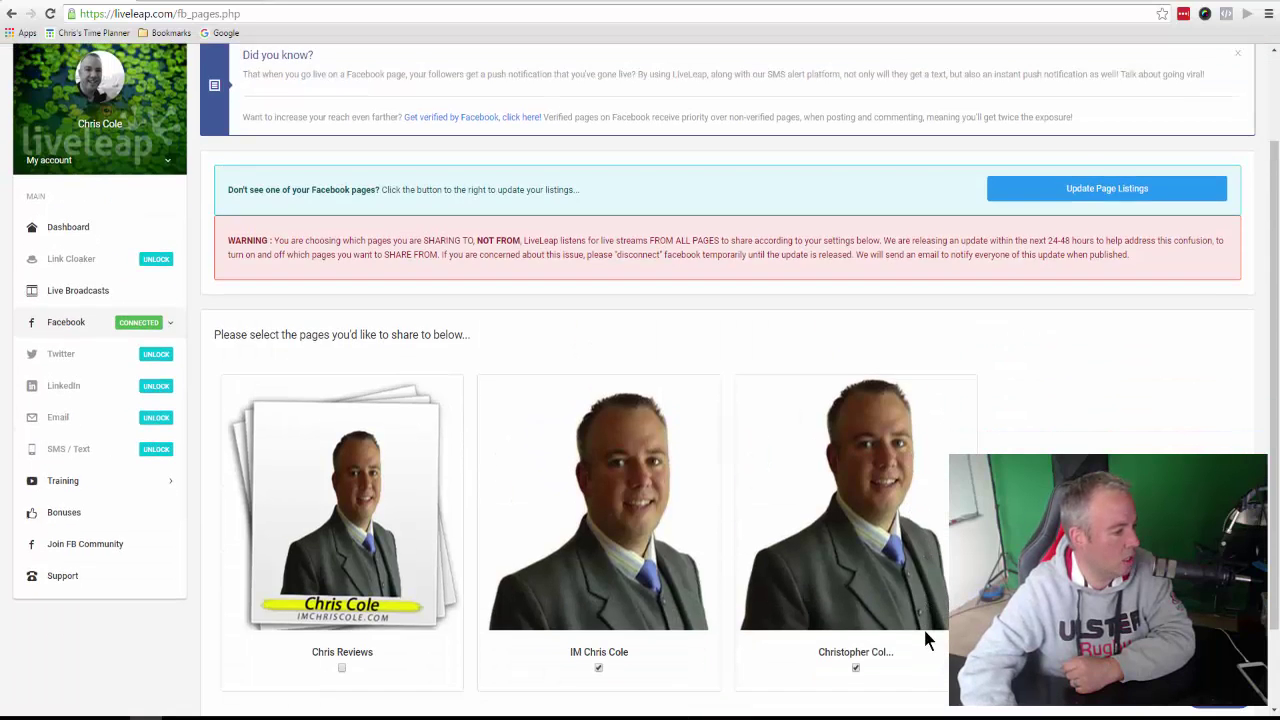
{"action": "left_click", "coordinate": [61, 328]}
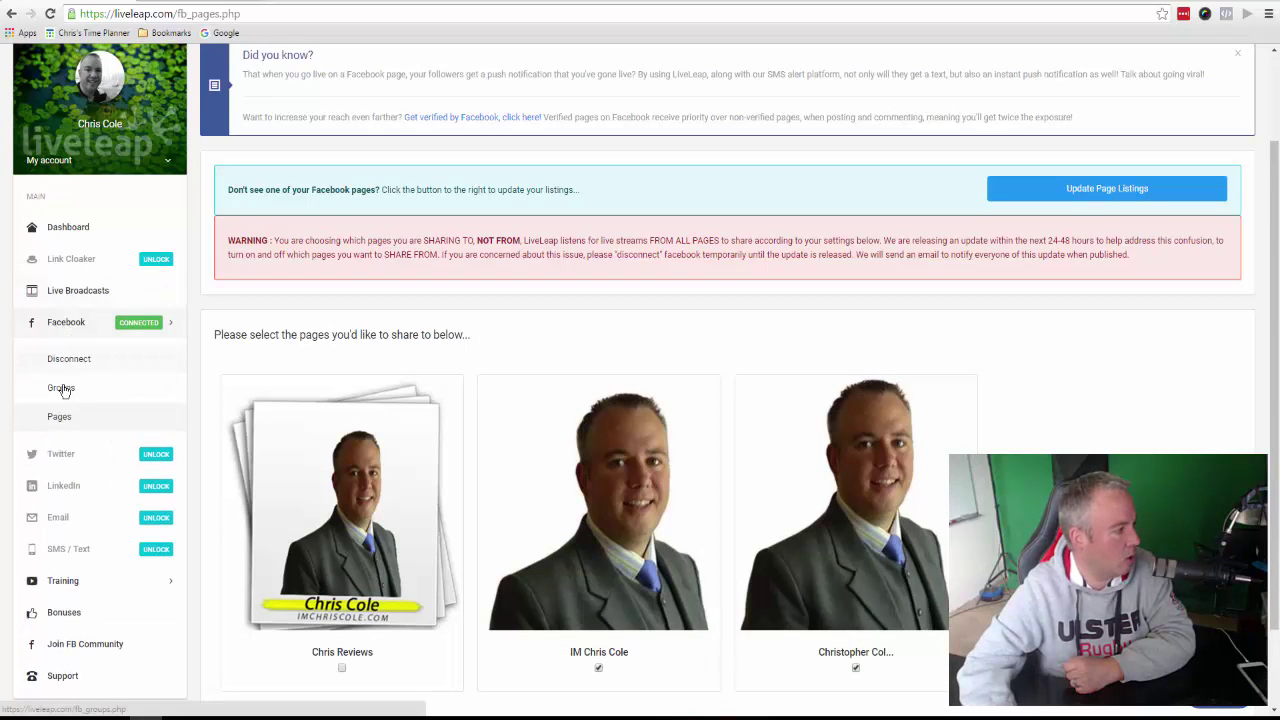
Step: Open LiveLeap's Facebook Groups sharing list to review the group checkboxes
{"action": "left_click", "coordinate": [61, 389]}
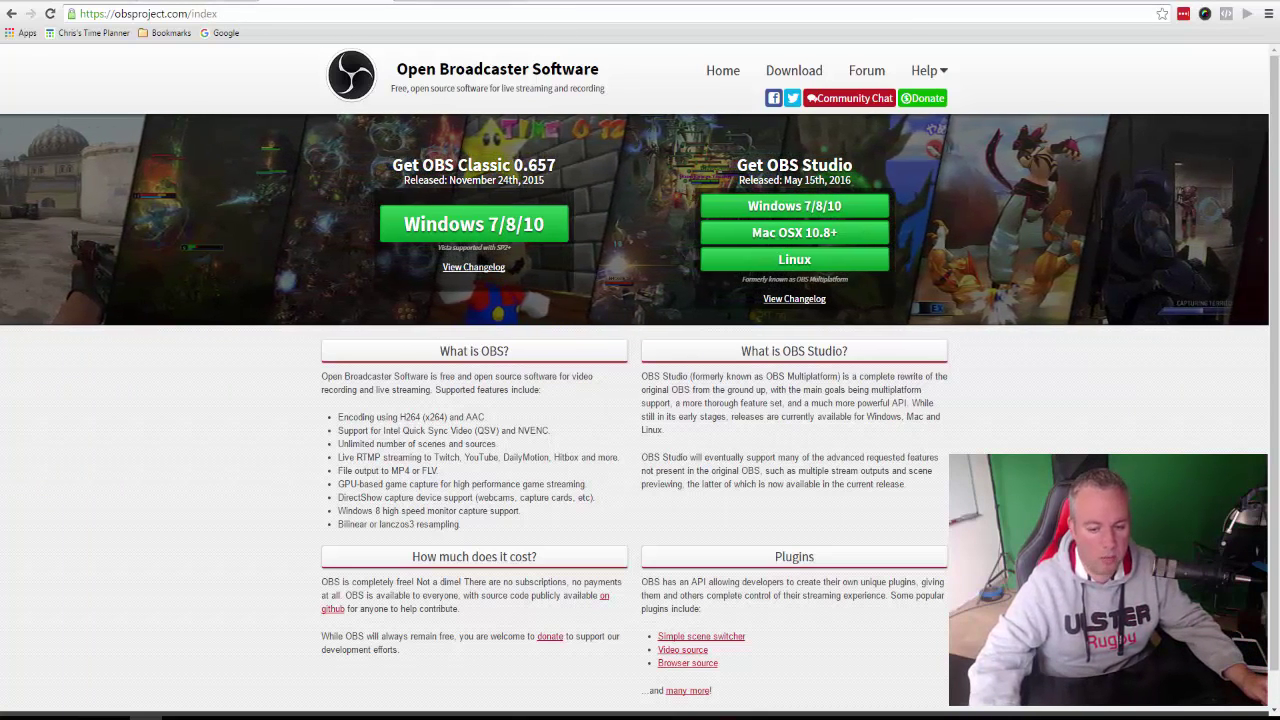
Step: Bring the OBS Studio window to the front and maximize it to full screen
{"action": "key", "text": "alt+Tab"}
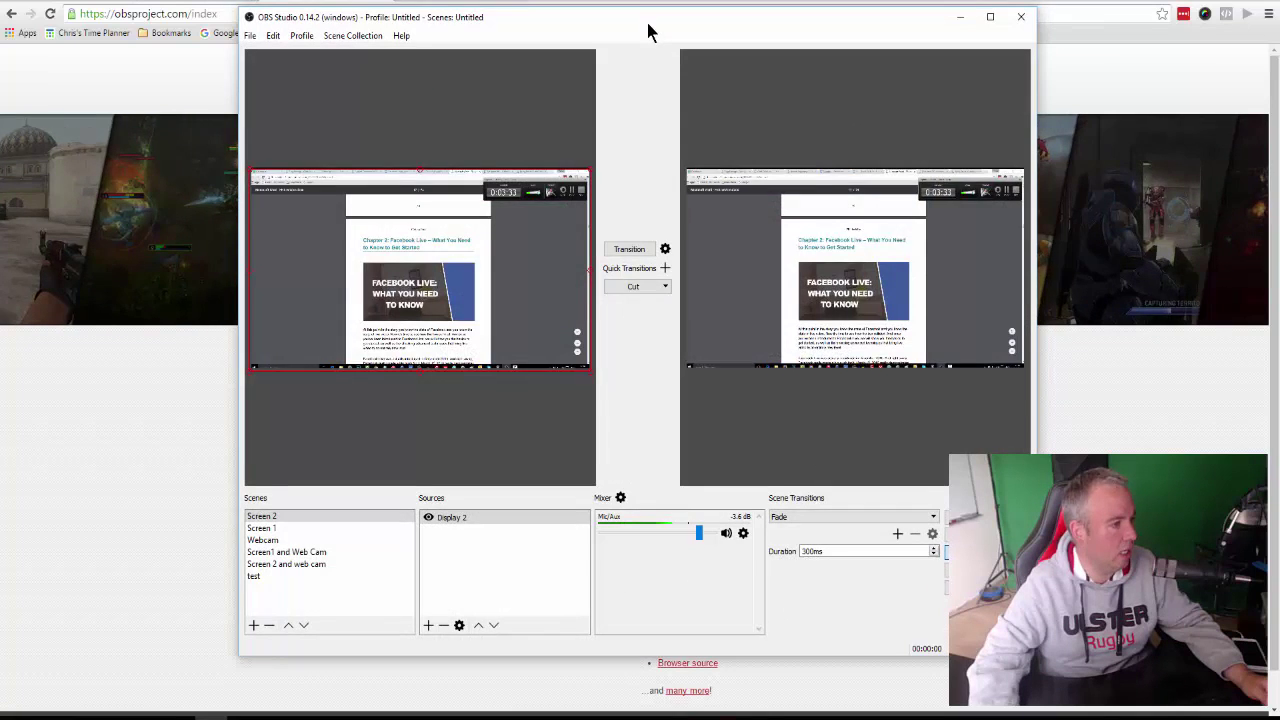
{"action": "left_click_drag", "start_coordinate": [651, 31], "coordinate": [623, 49]}
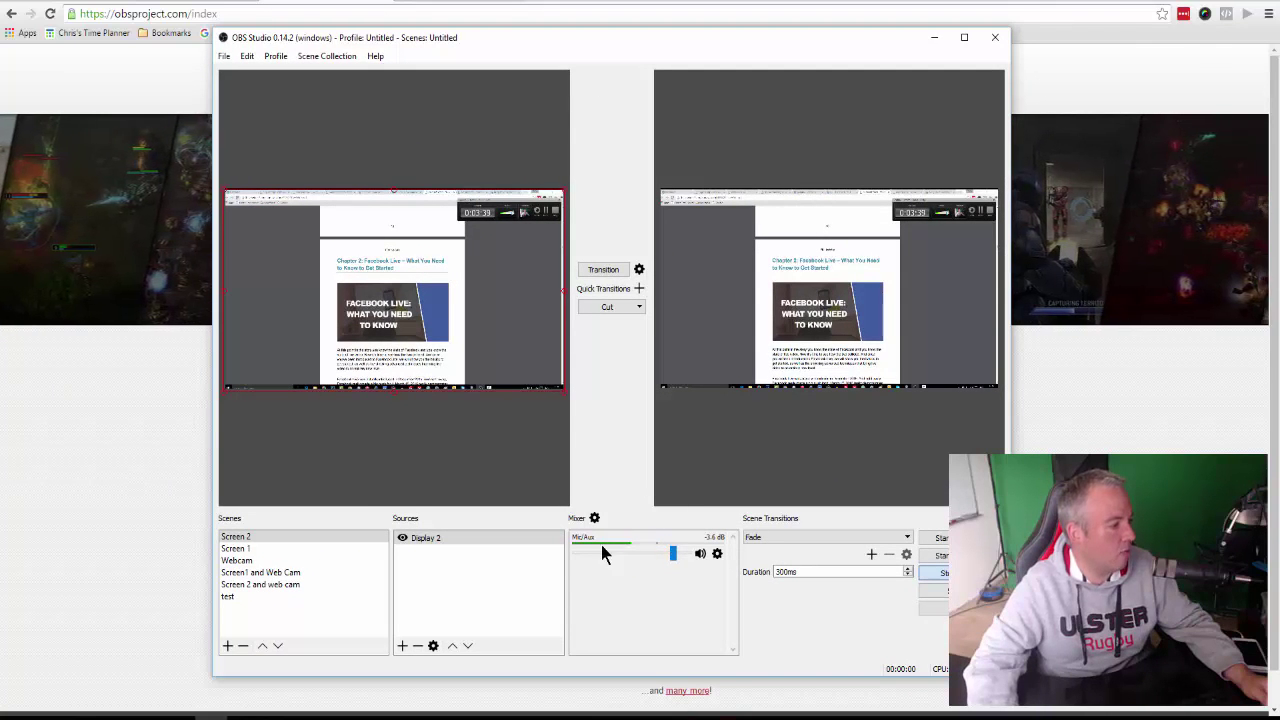
{"action": "left_click", "coordinate": [964, 37]}
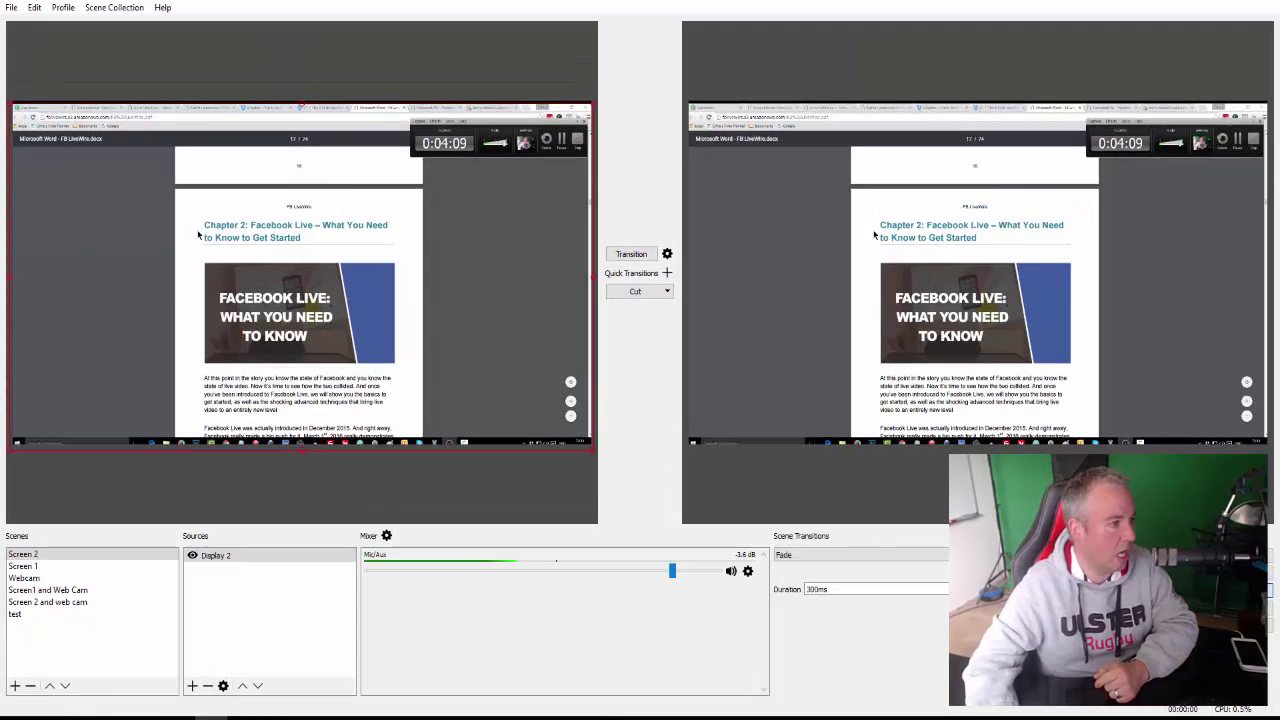
{"action": "left_click", "coordinate": [22, 567]}
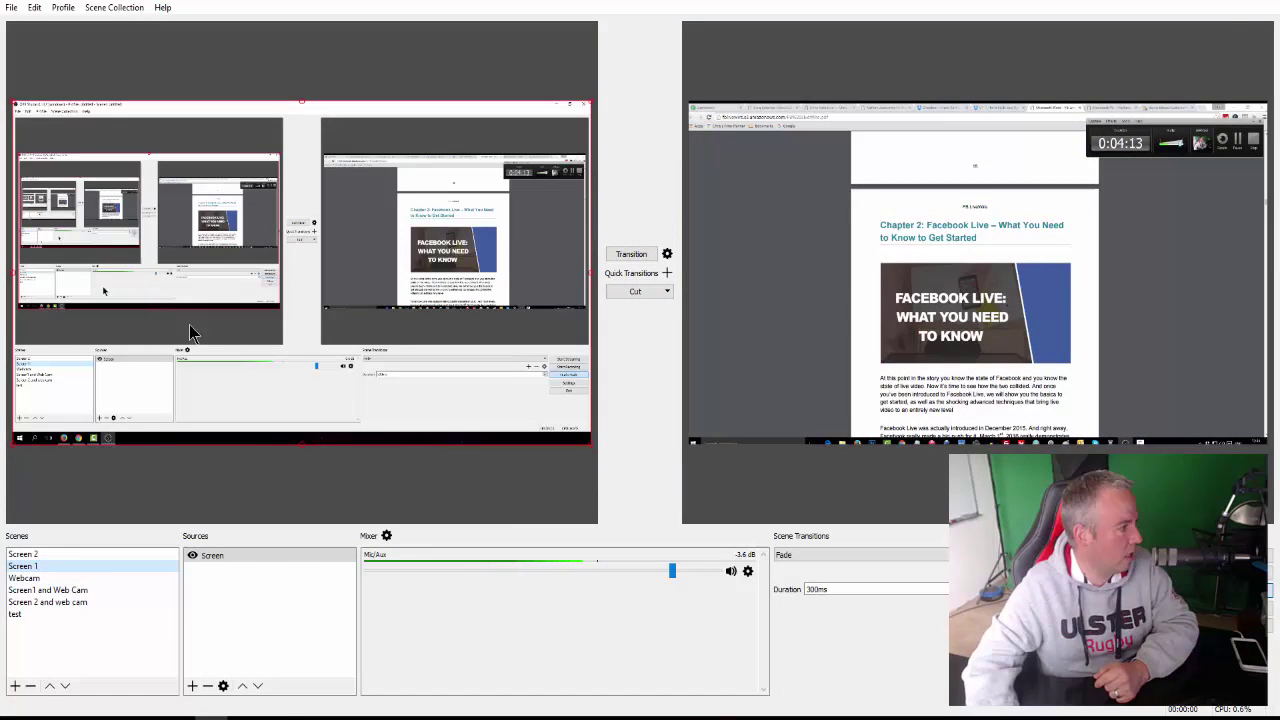
{"action": "left_click", "coordinate": [22, 556]}
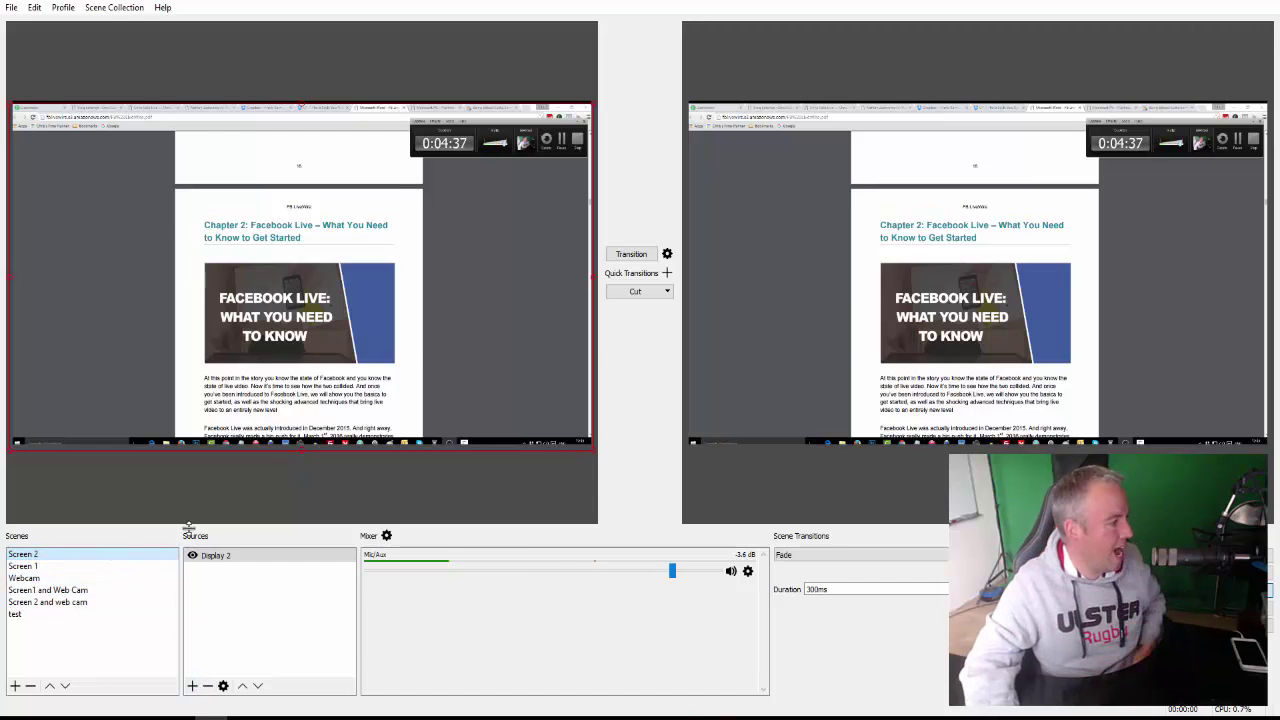
Step: Dismiss the source types list without adding a source, then preview the Screen 1 scene
{"action": "left_click", "coordinate": [192, 687]}
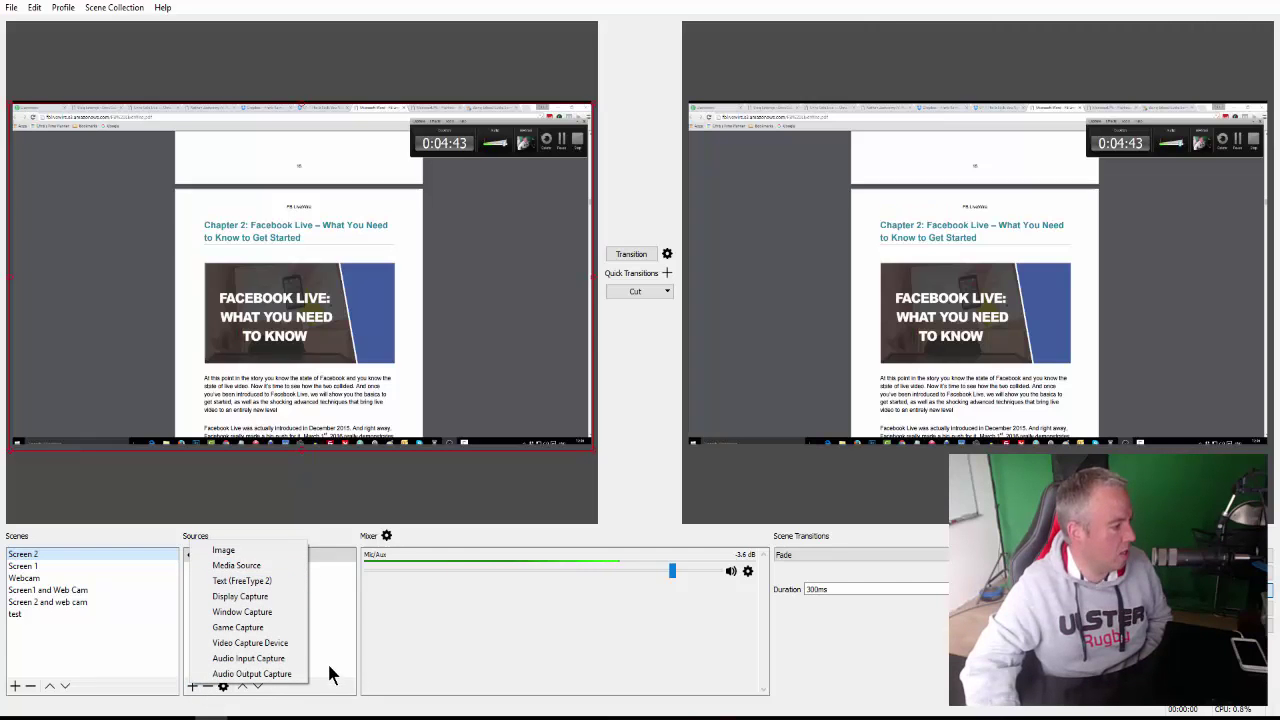
{"action": "left_click", "coordinate": [476, 625]}
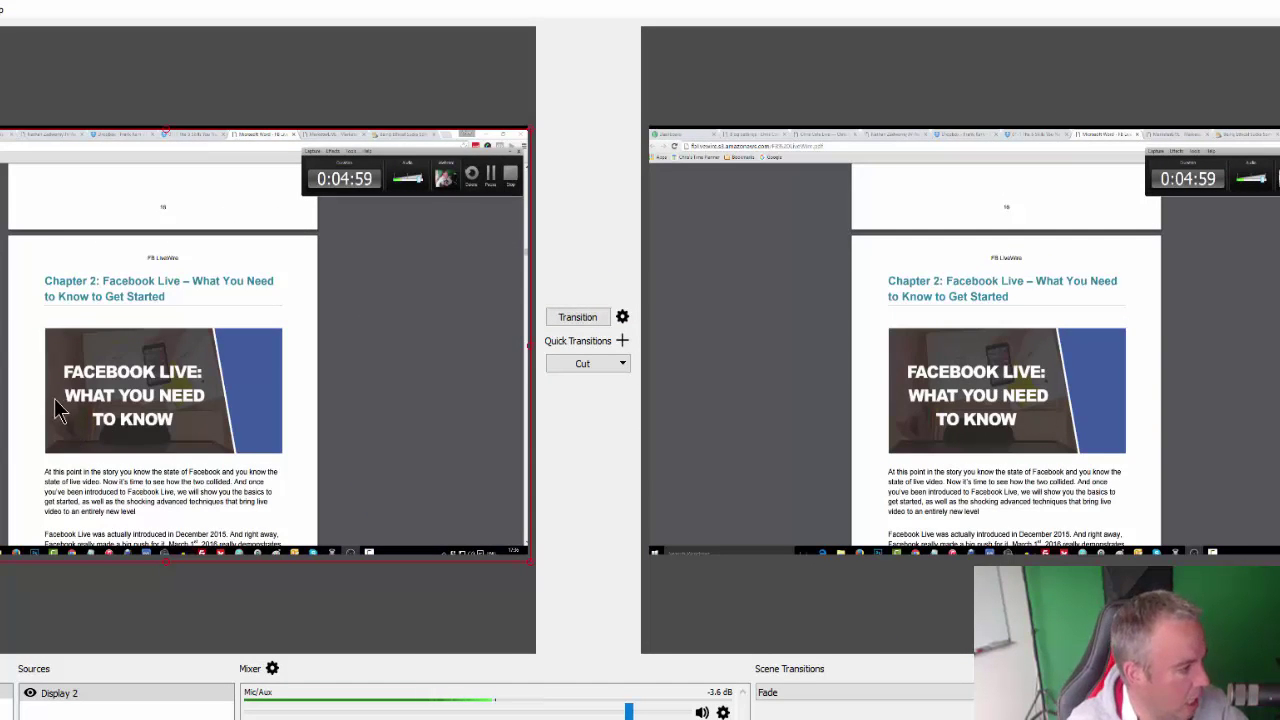
{"action": "left_click", "coordinate": [6, 693]}
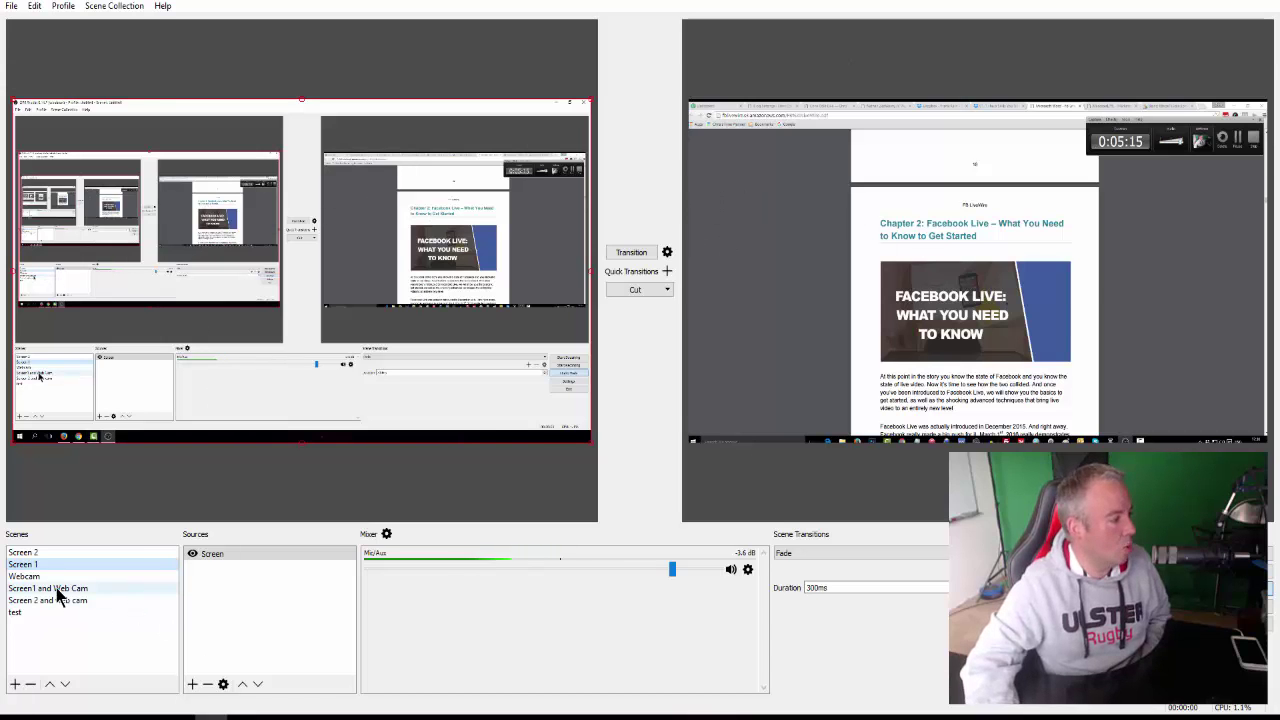
Step: Preview the Screen 1 scene and transition it live to the program output
{"action": "left_click", "coordinate": [18, 552]}
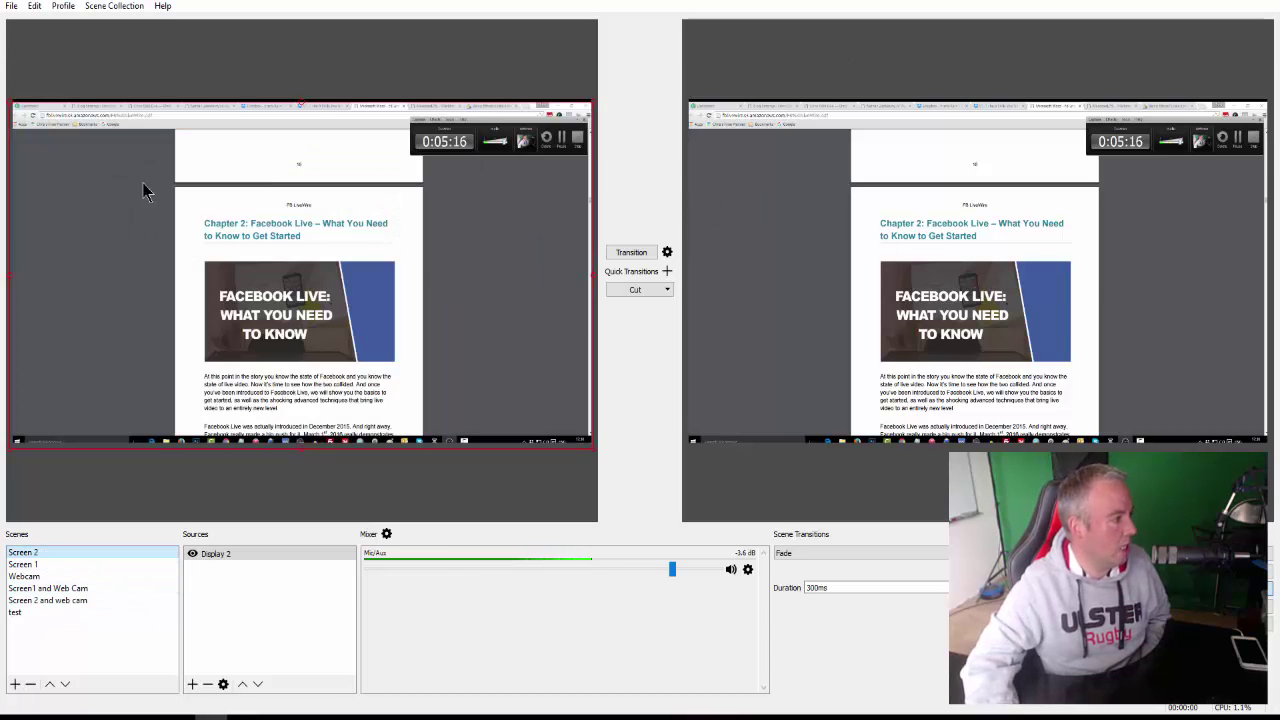
{"action": "left_click", "coordinate": [22, 564]}
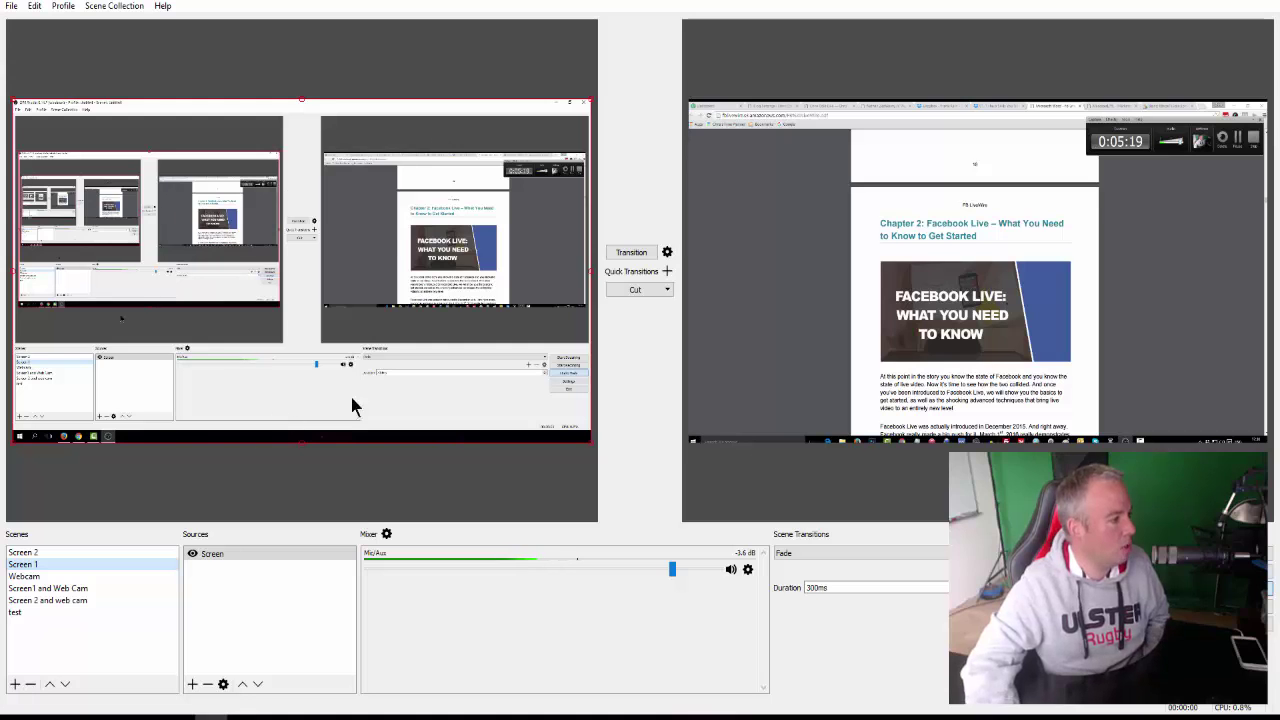
{"action": "left_click", "coordinate": [631, 253]}
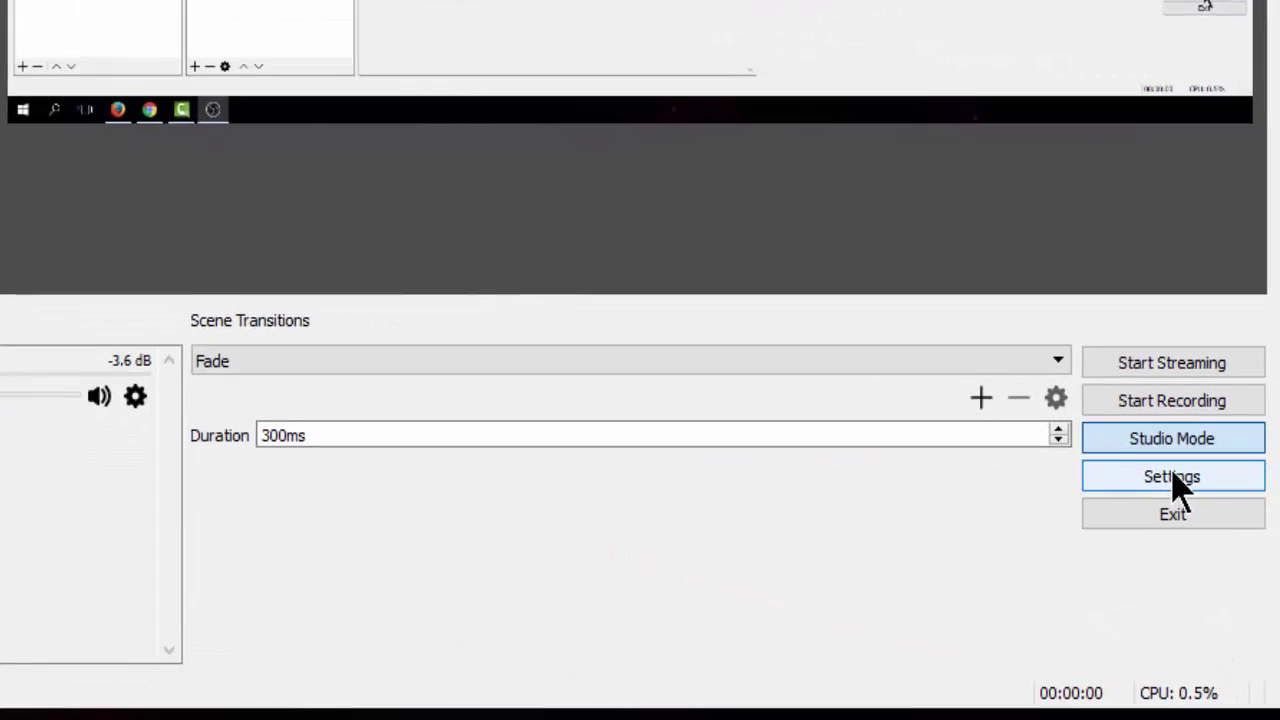
Step: In Stream settings, choose Streaming Services with the Facebook Live service, ready to replace the stream key
{"action": "left_click", "coordinate": [1235, 610]}
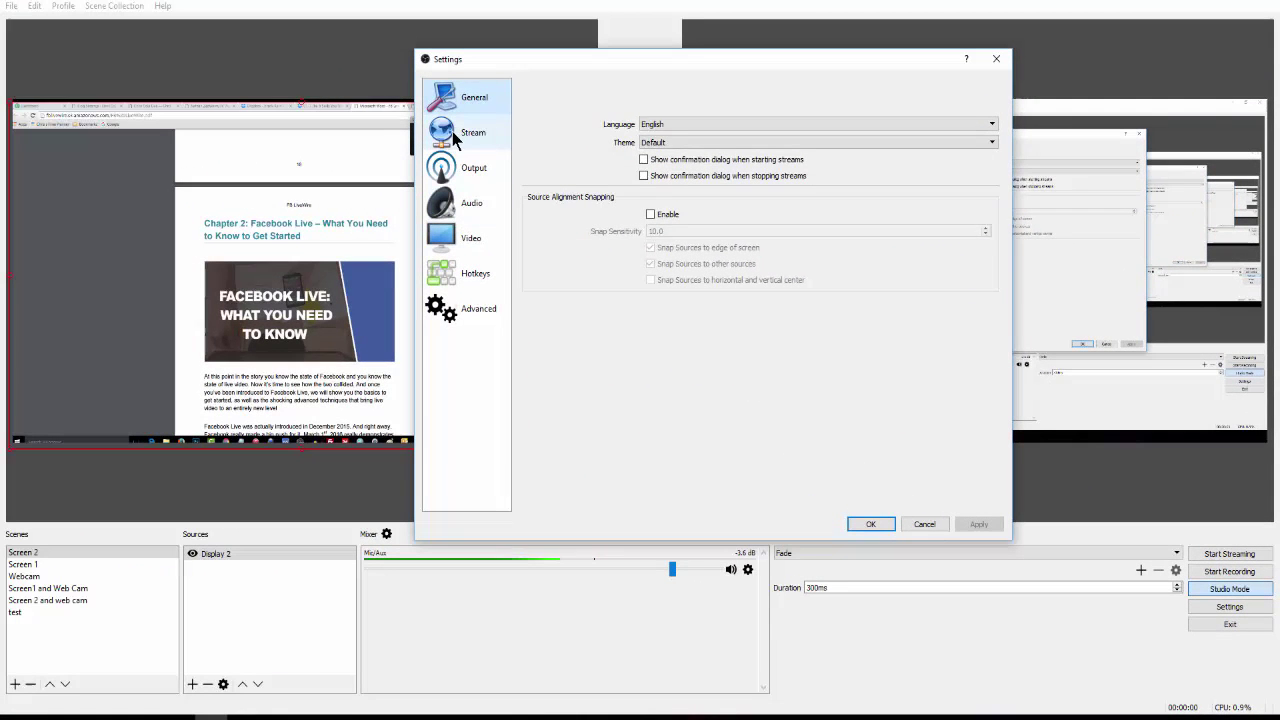
{"action": "left_click", "coordinate": [485, 137]}
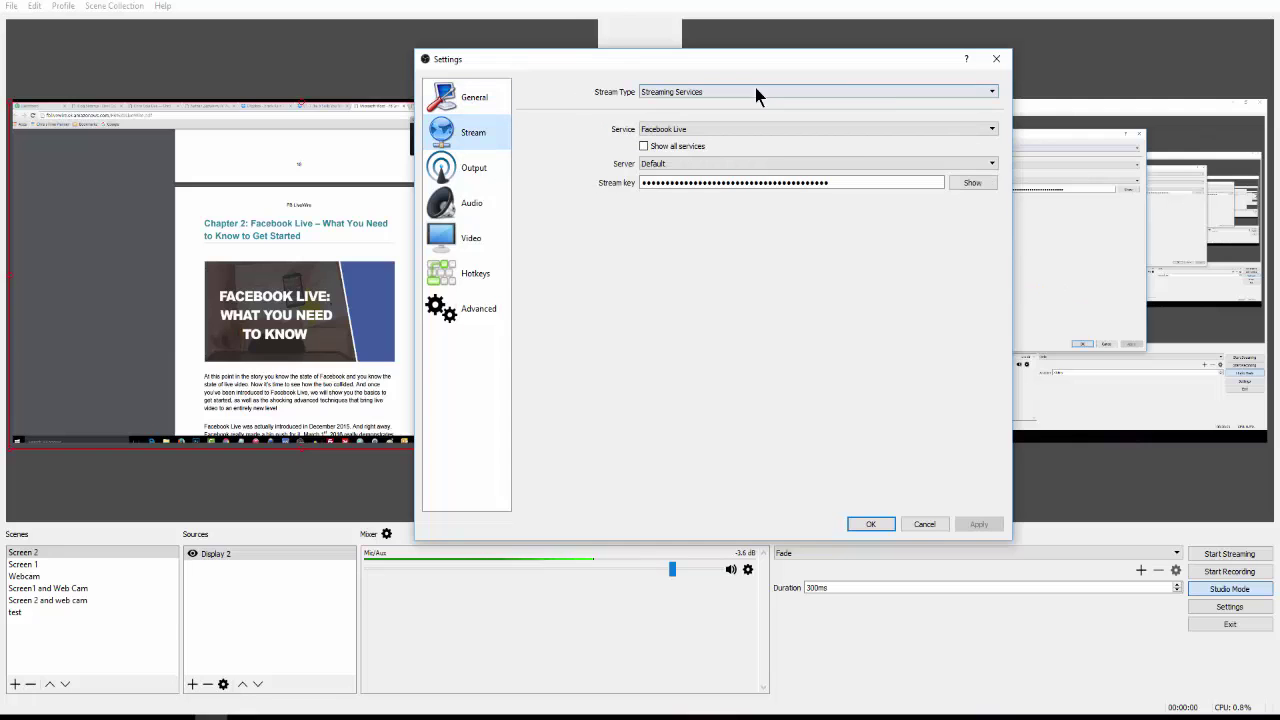
{"action": "left_click", "coordinate": [993, 93]}
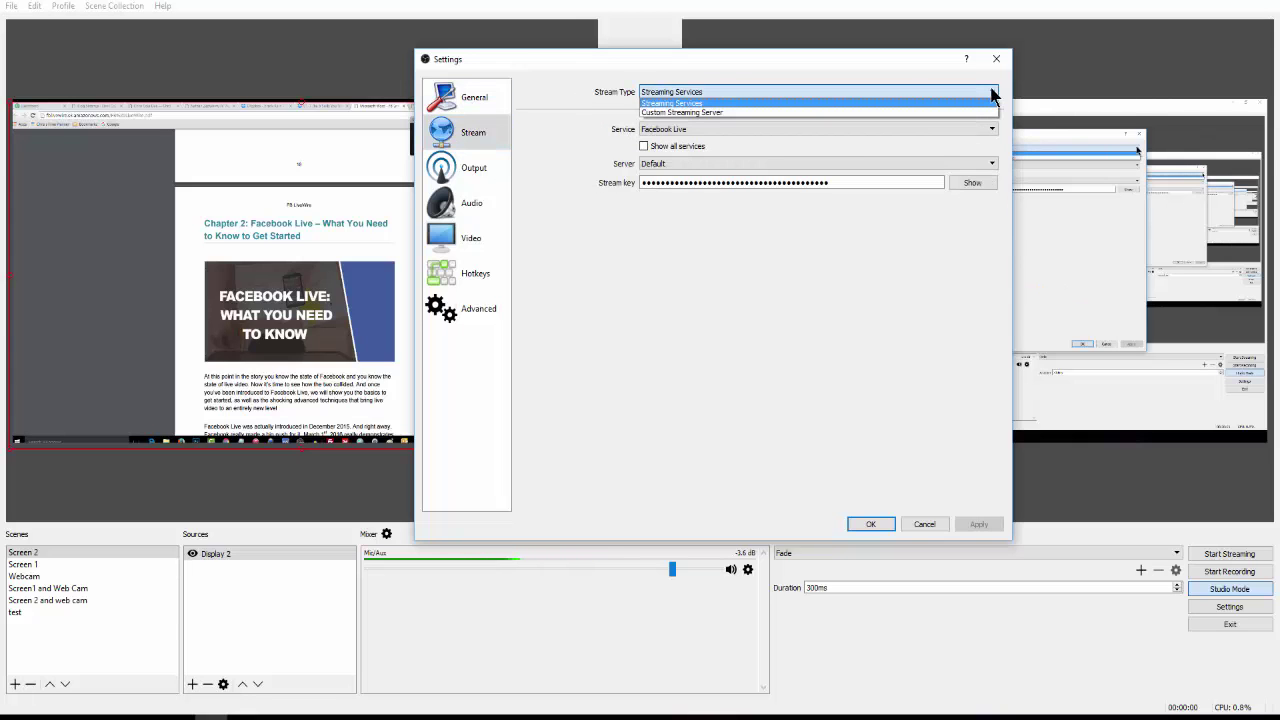
{"action": "left_click", "coordinate": [668, 262]}
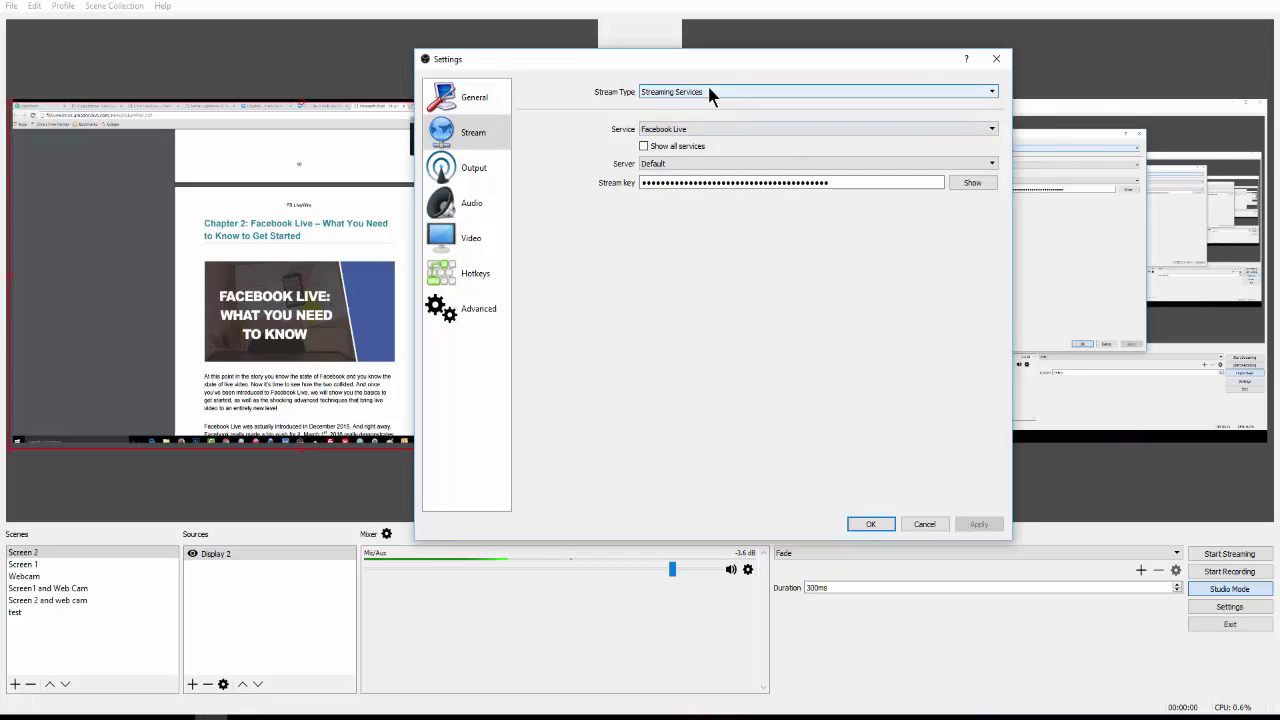
{"action": "left_click", "coordinate": [707, 92]}
{"action": "left_click", "coordinate": [712, 92]}
{"action": "left_click", "coordinate": [691, 129]}
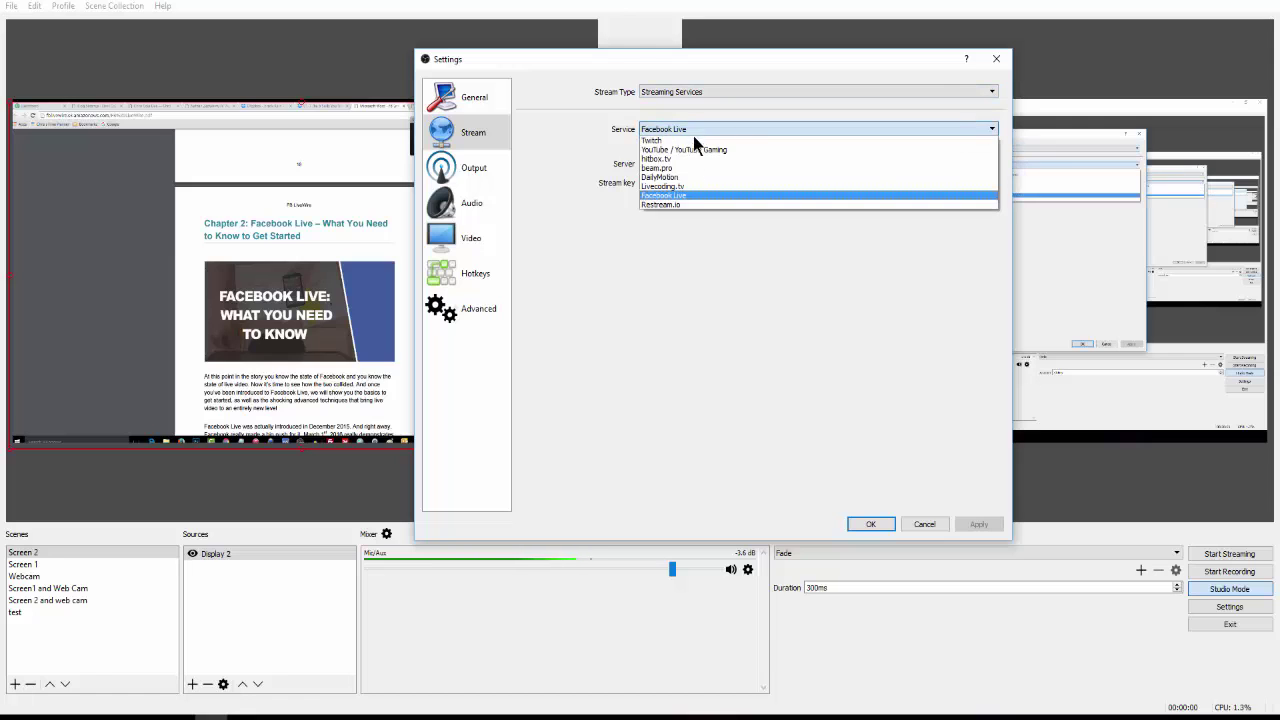
{"action": "left_click", "coordinate": [674, 196]}
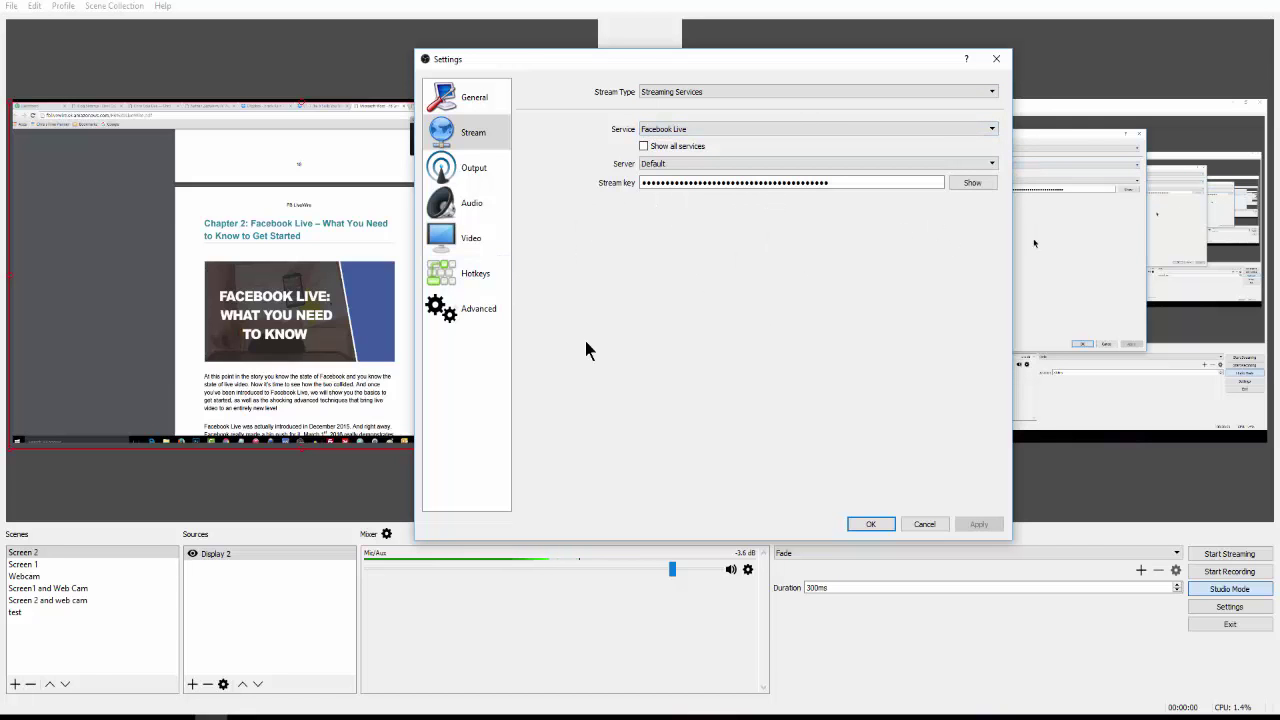
{"action": "left_click", "coordinate": [824, 182]}
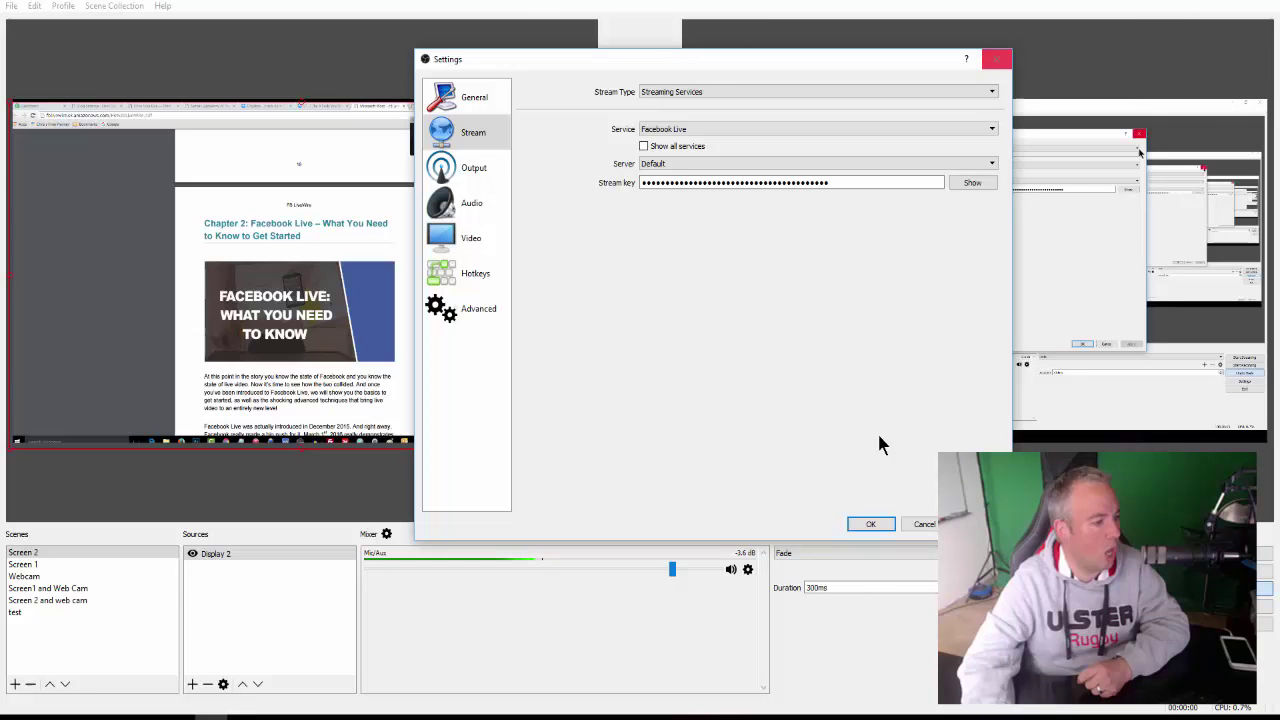
Step: Close the OBS stream settings and switch to the Facebook page in the browser
{"action": "left_click", "coordinate": [918, 524]}
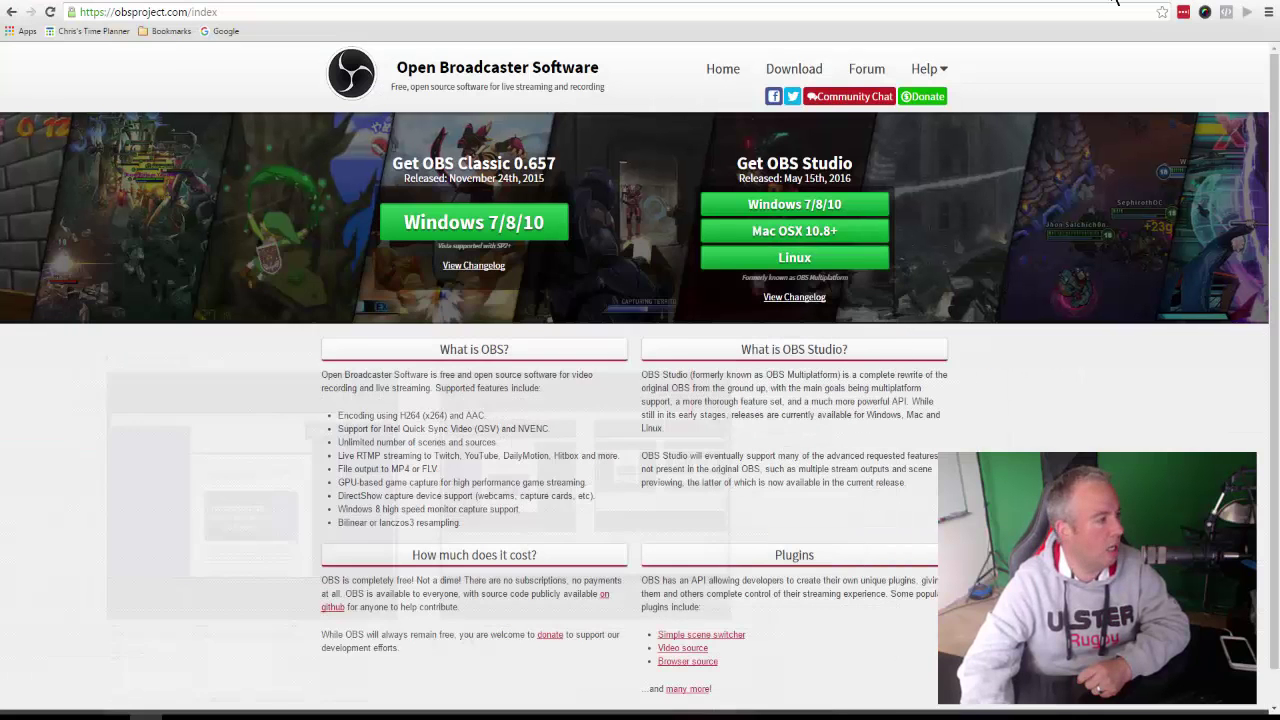
{"action": "key", "text": "alt+Tab"}
{"action": "left_click", "coordinate": [200, 2]}
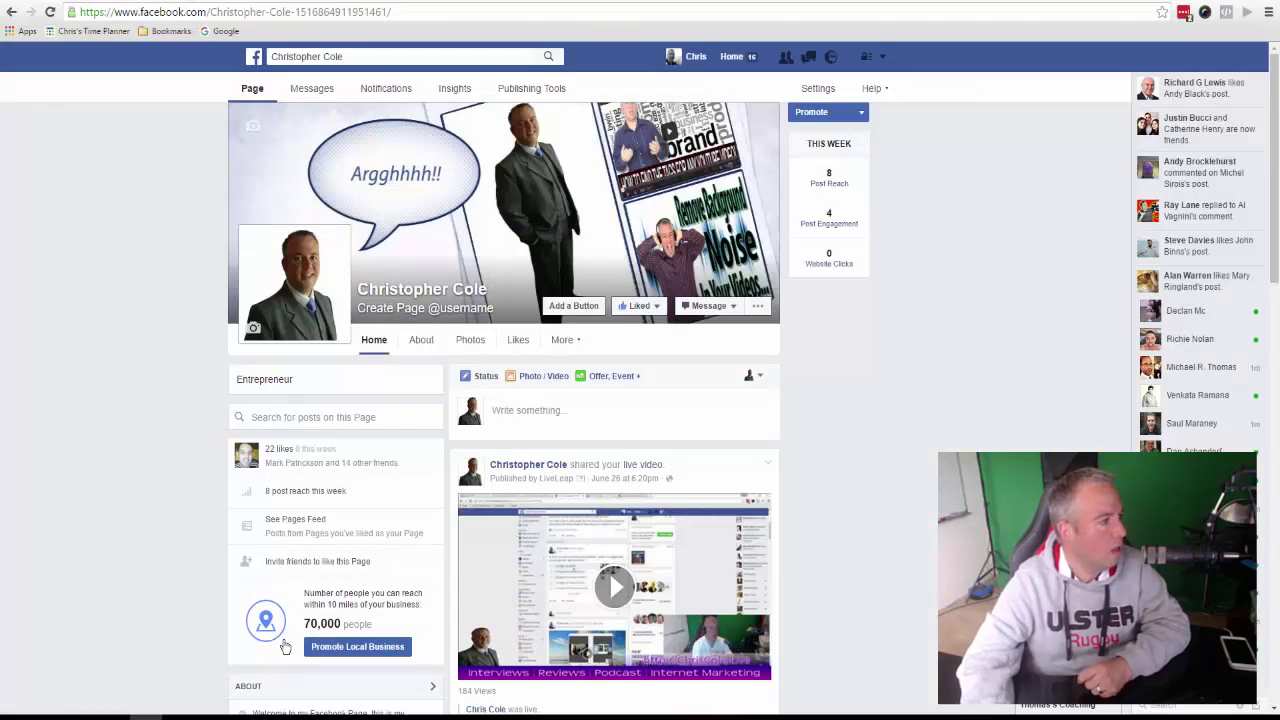
Step: Scroll the business page, then open its Publishing Tools view
{"action": "scroll", "coordinate": [138, 375], "scroll_direction": "down", "scroll_amount": 5}
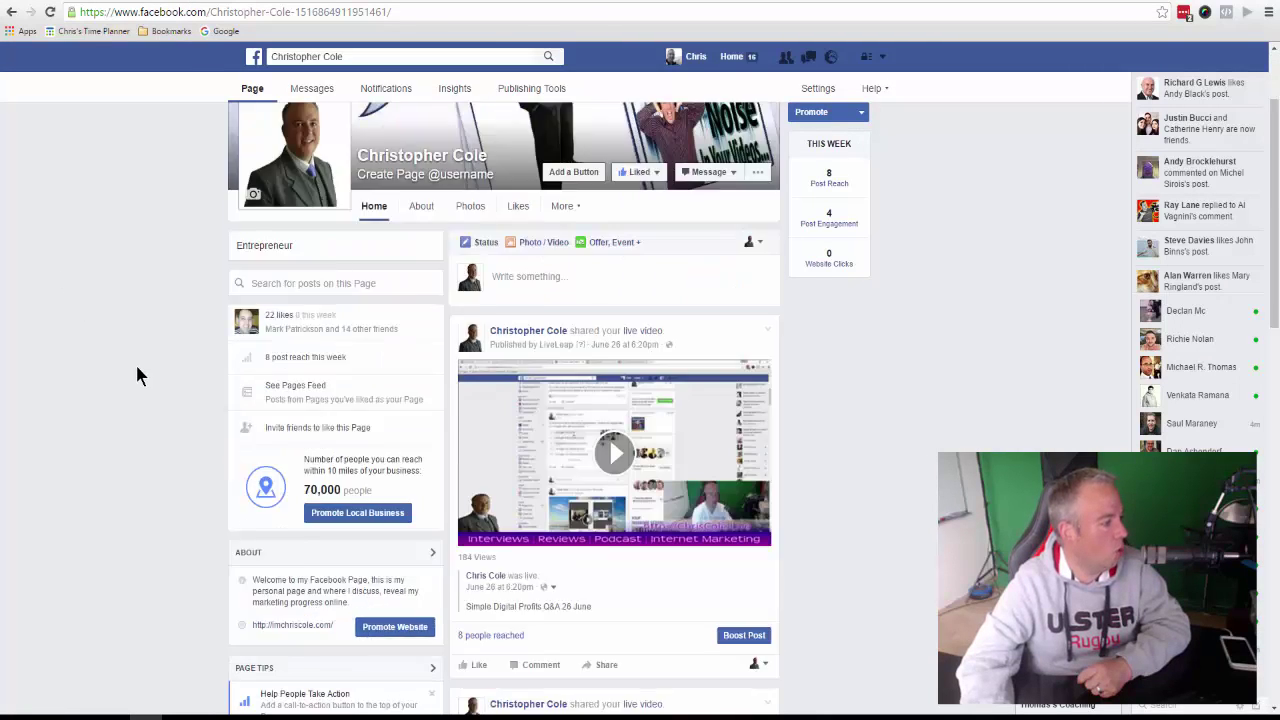
{"action": "scroll", "coordinate": [138, 375], "scroll_direction": "up", "scroll_amount": 5}
{"action": "scroll", "coordinate": [138, 375], "scroll_direction": "down", "scroll_amount": 3}
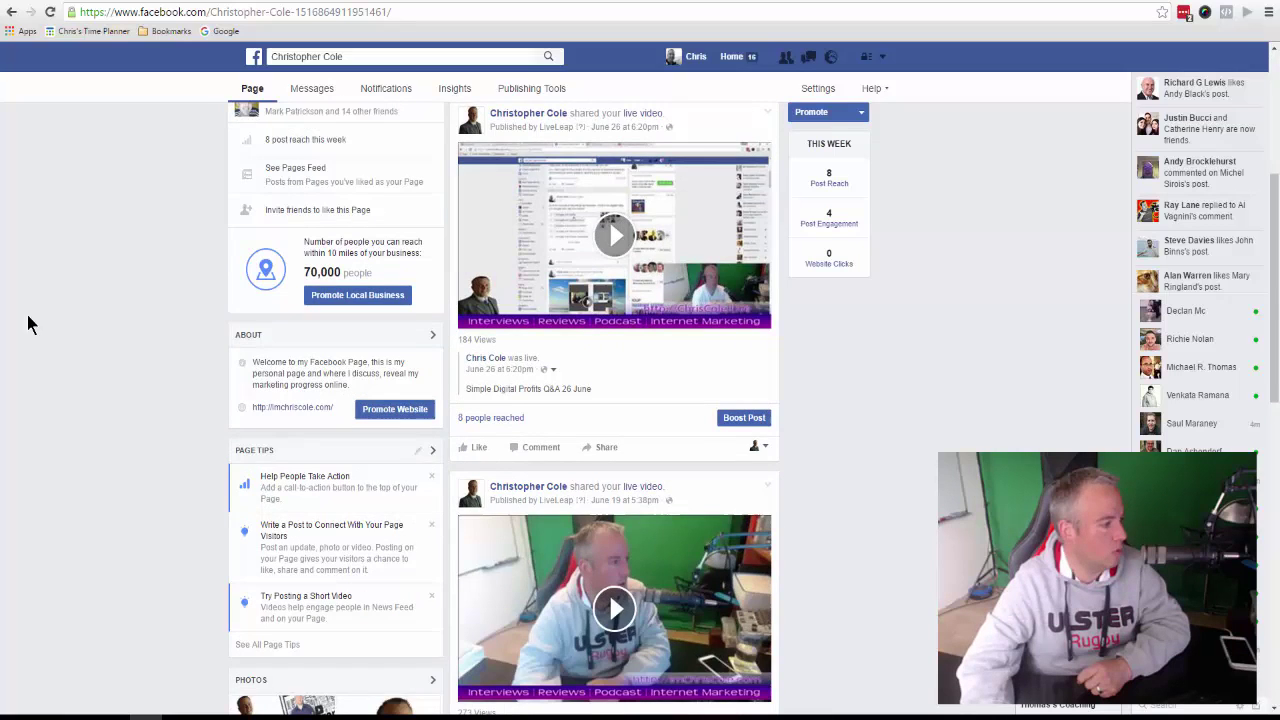
{"action": "scroll", "coordinate": [120, 406], "scroll_direction": "up", "scroll_amount": 3}
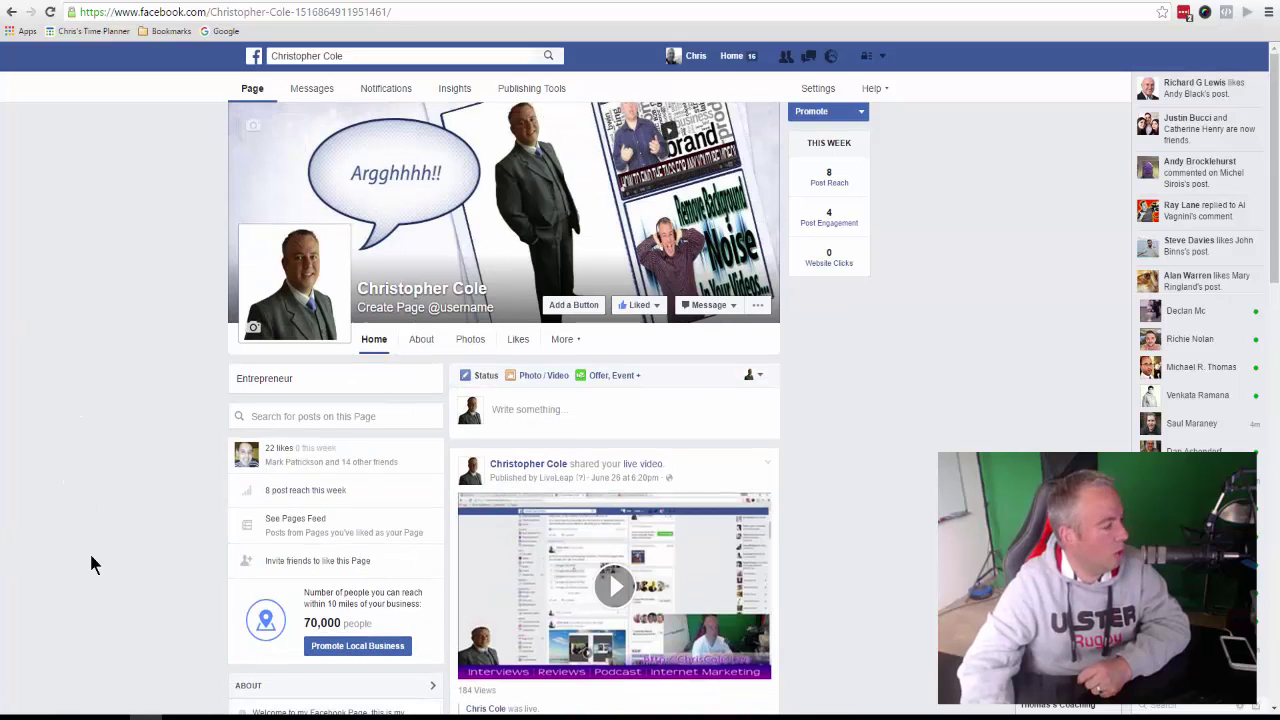
{"action": "left_click", "coordinate": [535, 92]}
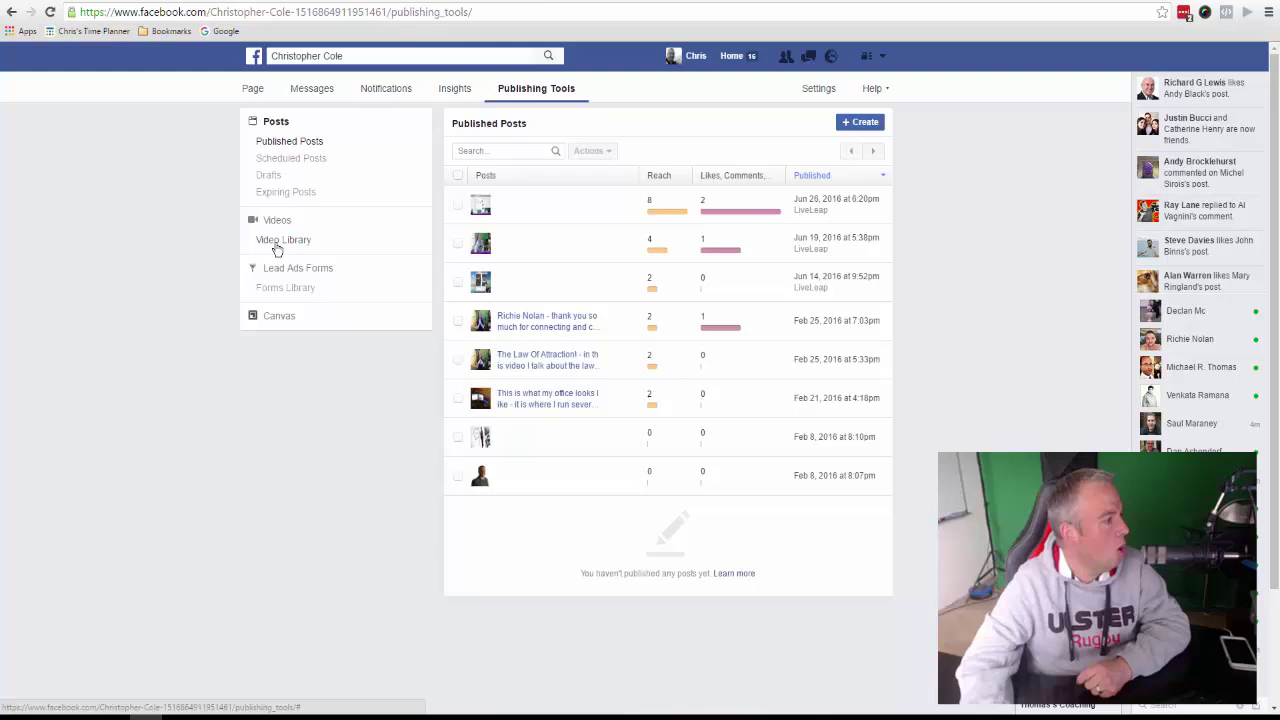
Step: Create a new live video from the Video Library and copy its generated stream key
{"action": "left_click", "coordinate": [278, 248]}
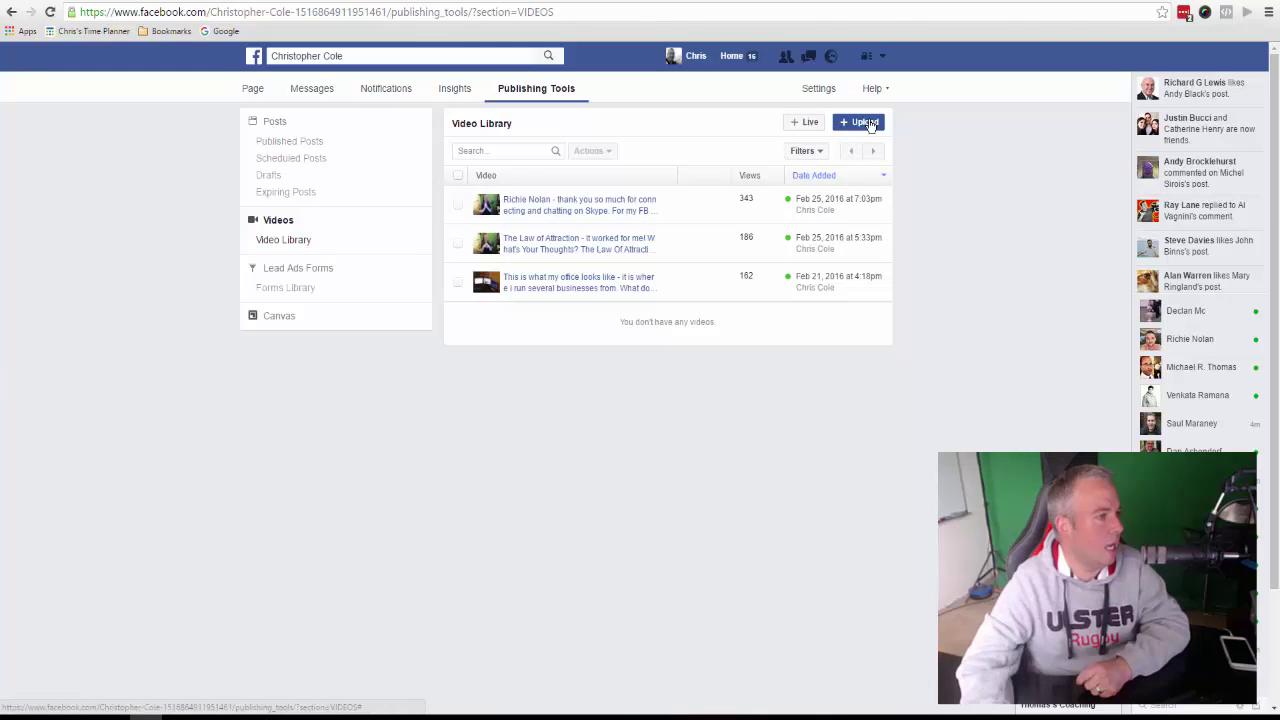
{"action": "left_click", "coordinate": [808, 124]}
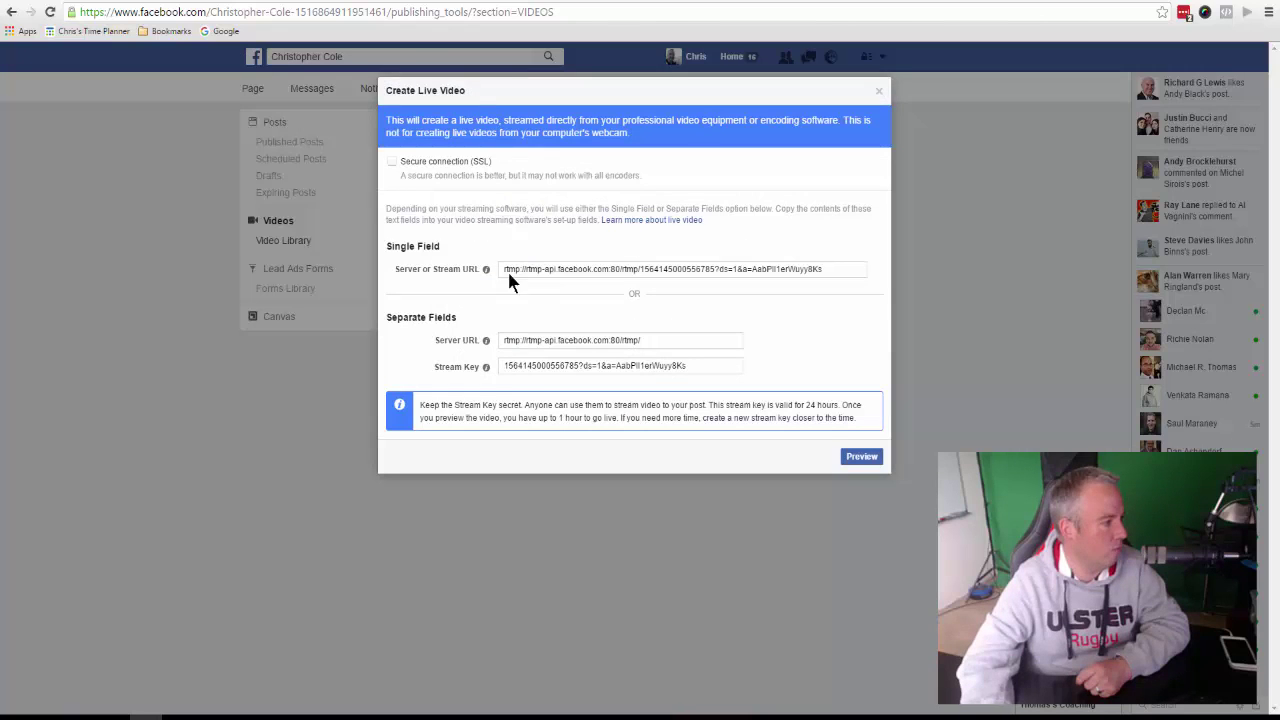
{"action": "triple_click", "coordinate": [700, 366]}
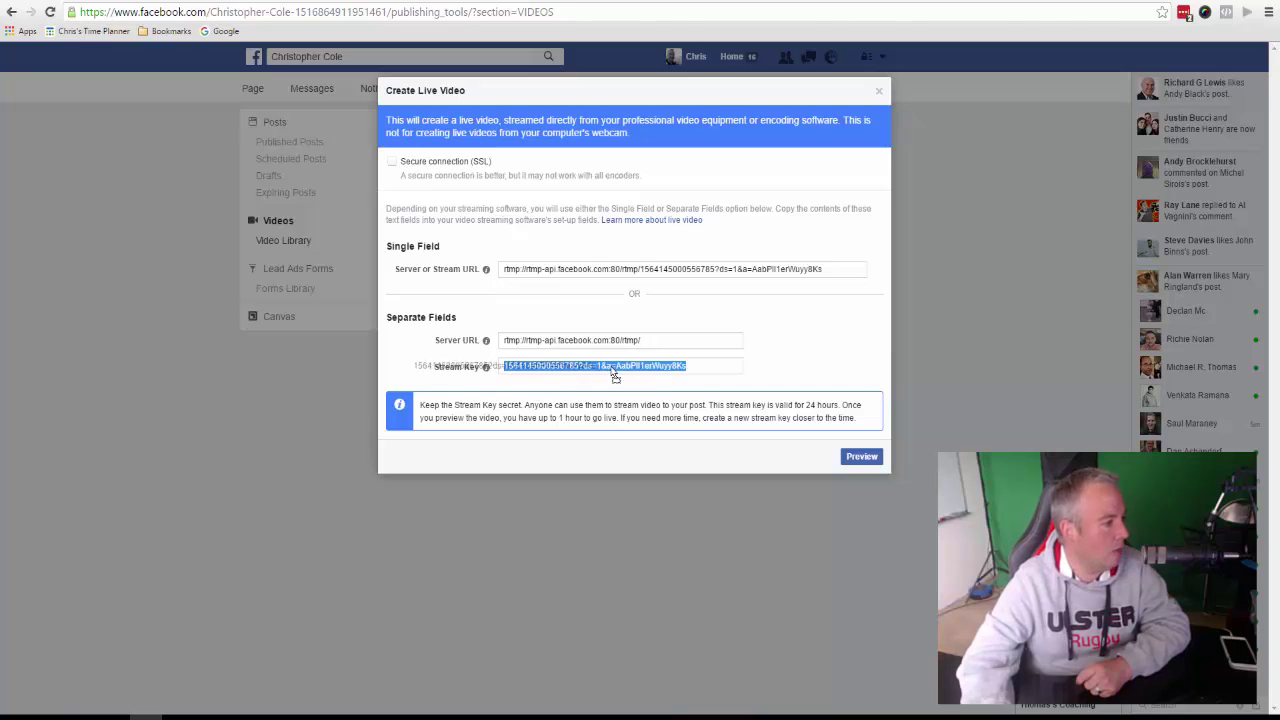
{"action": "left_click", "coordinate": [700, 367]}
{"action": "left_click_drag", "start_coordinate": [700, 366], "coordinate": [515, 372]}
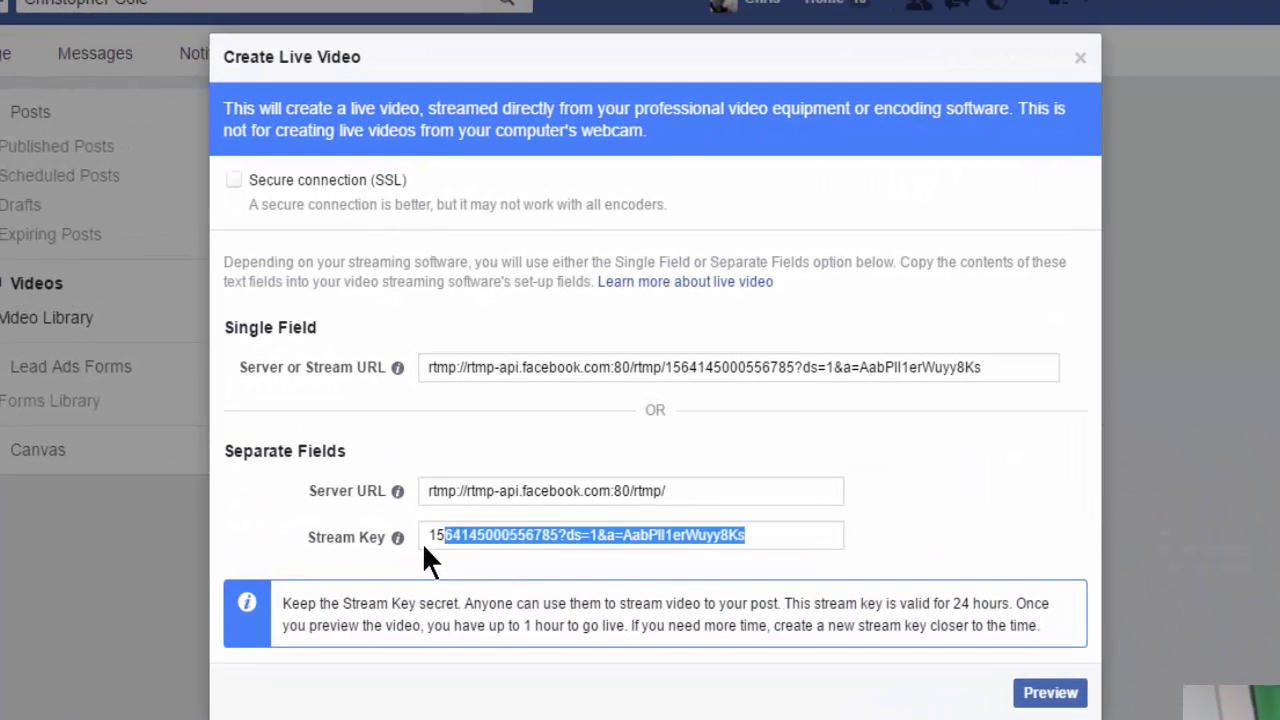
{"action": "right_click", "coordinate": [505, 535]}
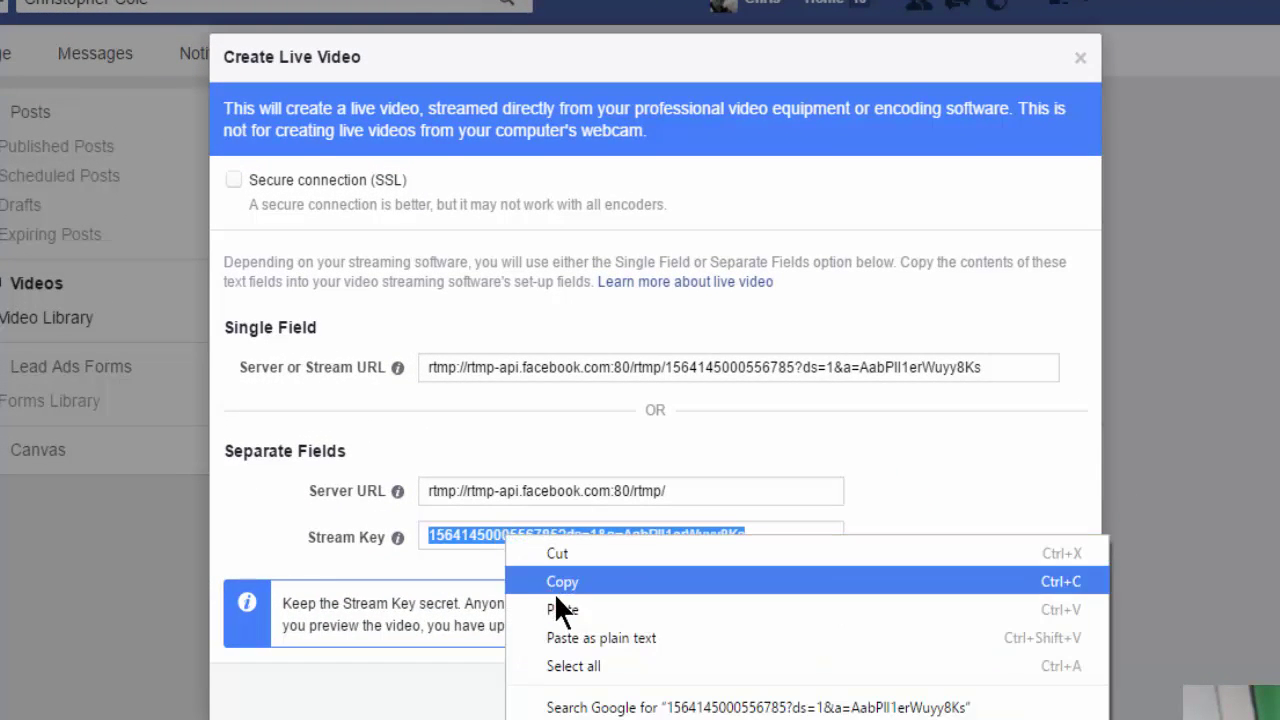
{"action": "left_click", "coordinate": [562, 586]}
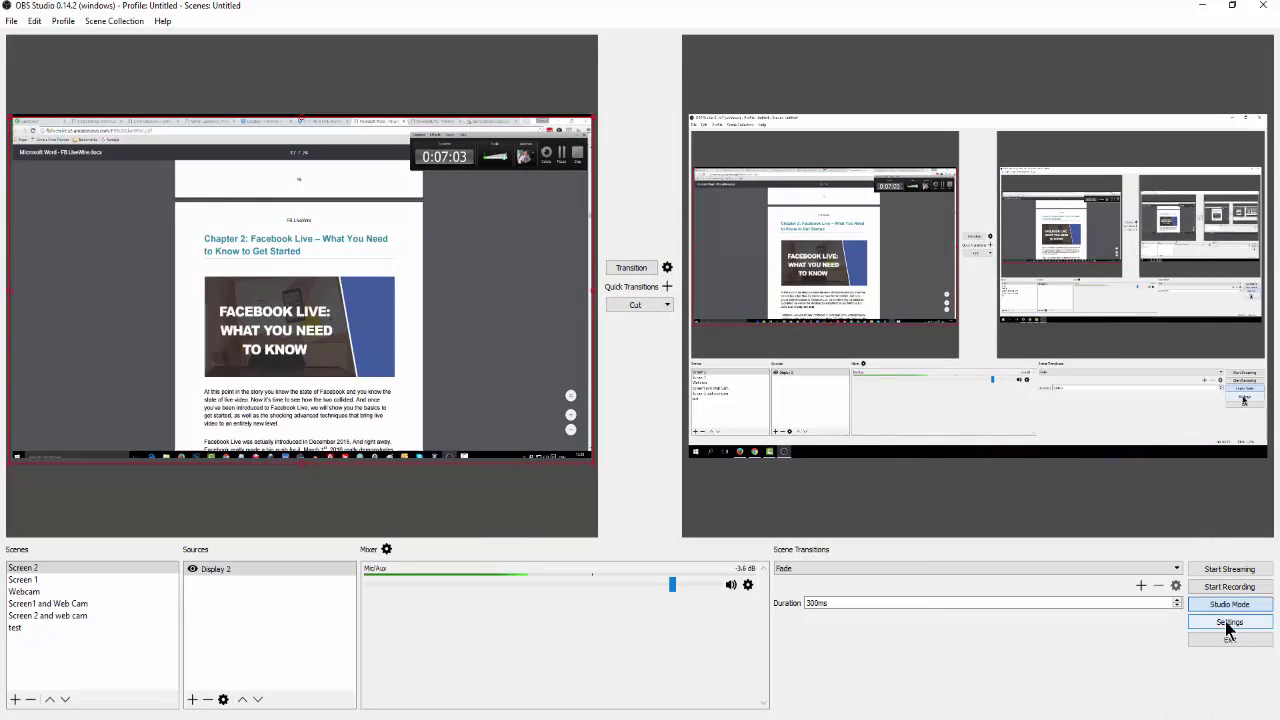
Step: Replace the old Facebook Live stream key in OBS with the pasted new key, applying it
{"action": "left_click", "coordinate": [1228, 622]}
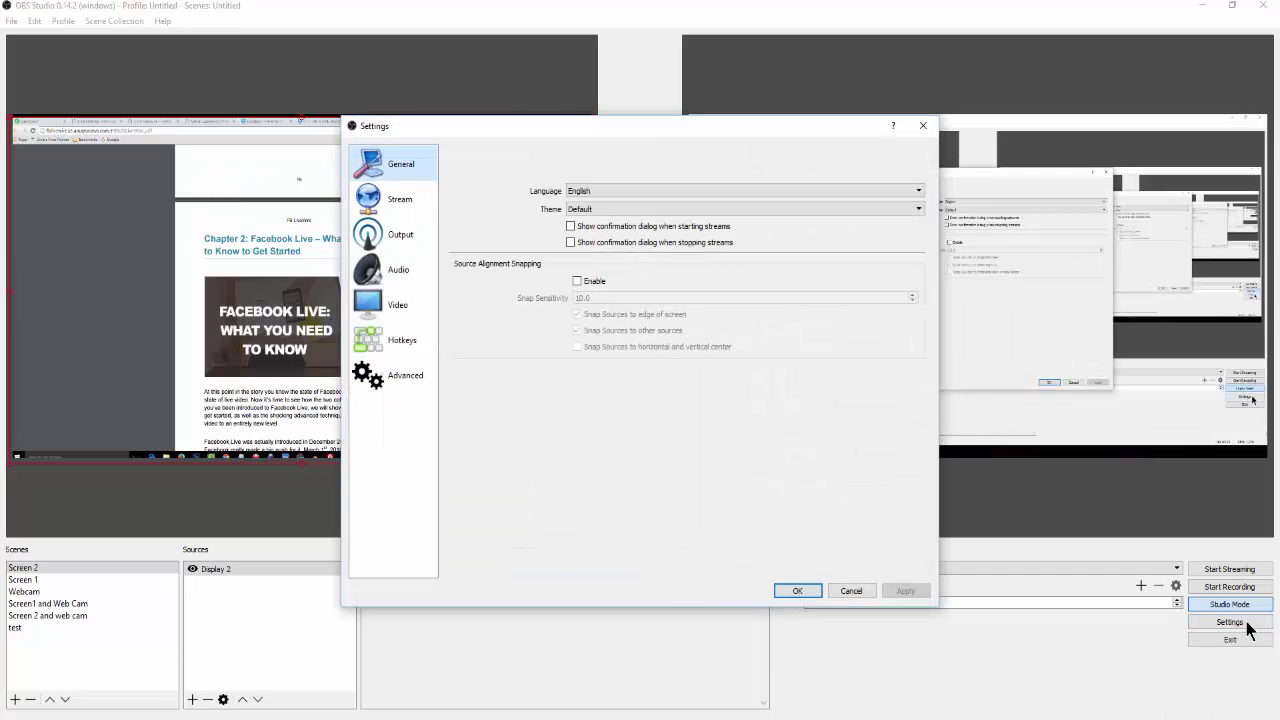
{"action": "left_click", "coordinate": [380, 206]}
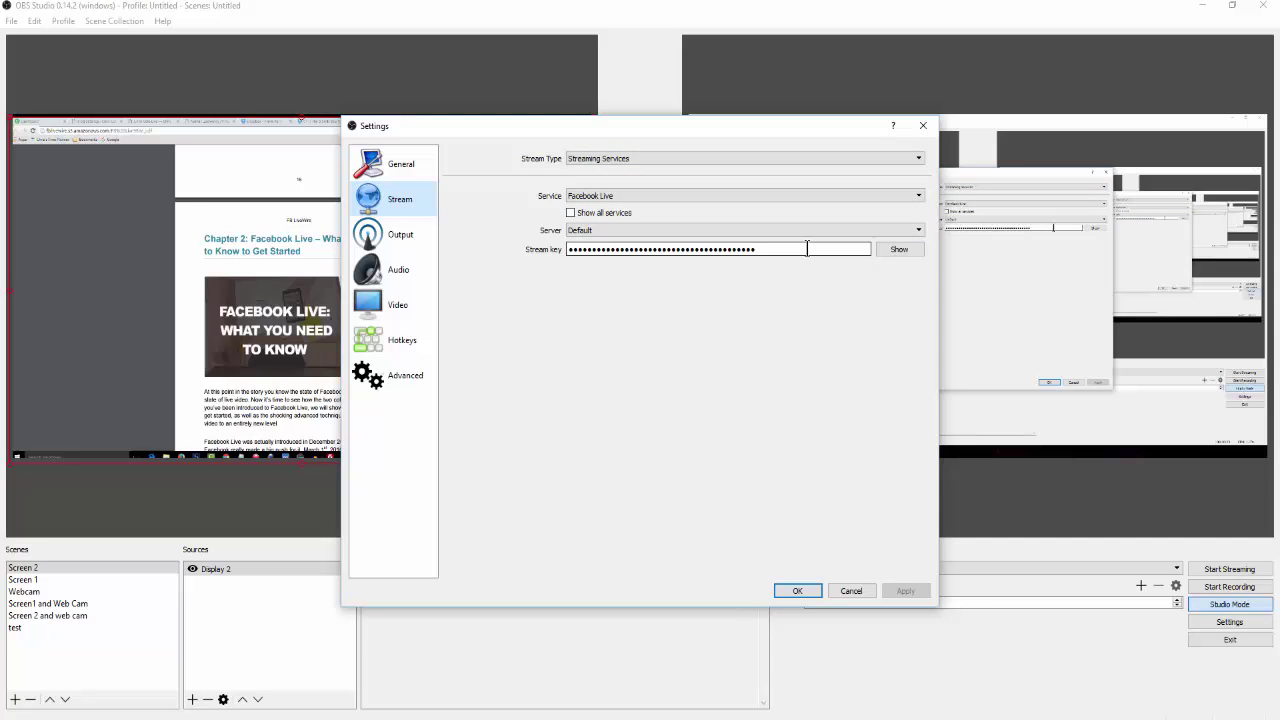
{"action": "left_click", "coordinate": [912, 250]}
{"action": "left_click_drag", "start_coordinate": [853, 252], "coordinate": [380, 266]}
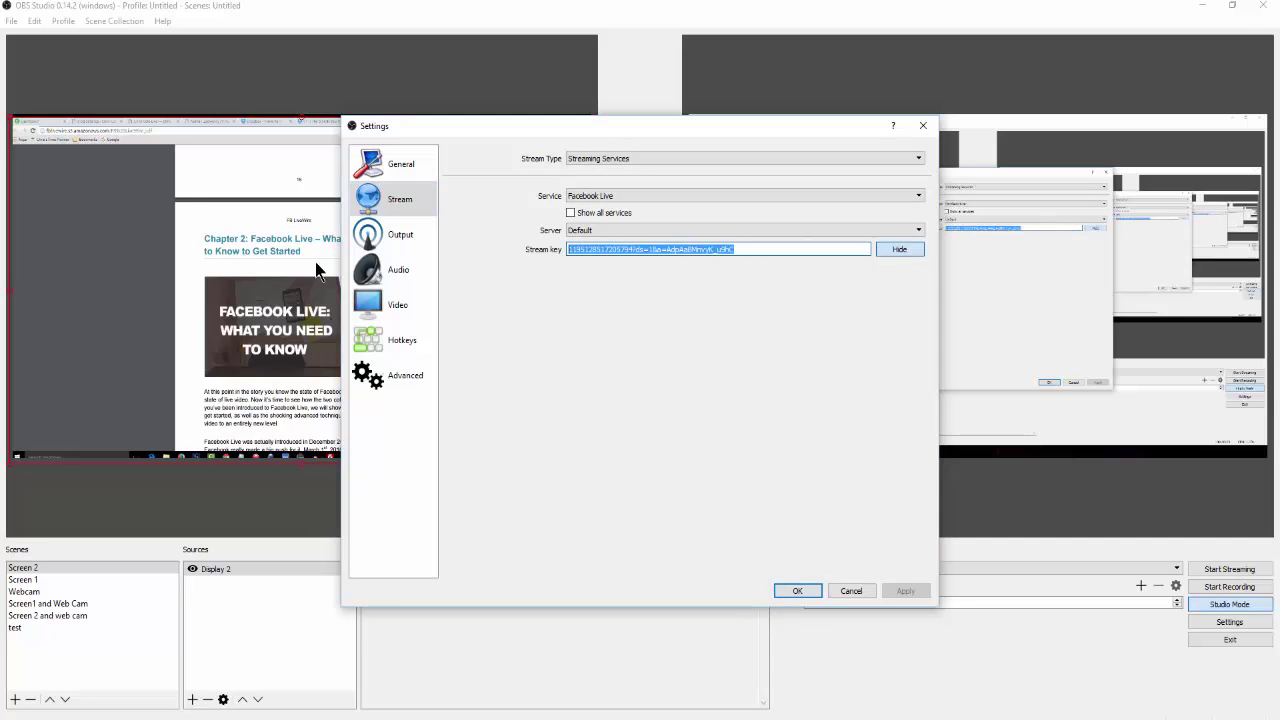
{"action": "key", "text": "BackSpace"}
{"action": "key", "text": "ctrl+v"}
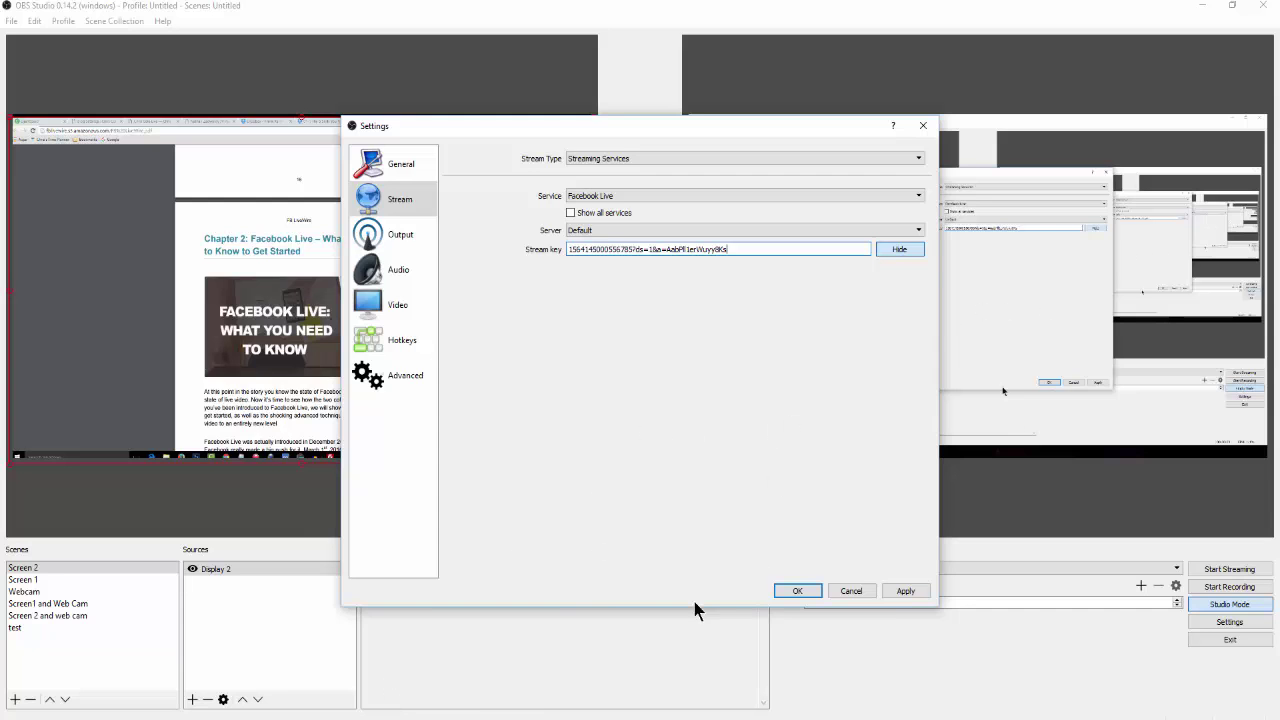
{"action": "left_click", "coordinate": [901, 590]}
{"action": "left_click", "coordinate": [795, 592]}
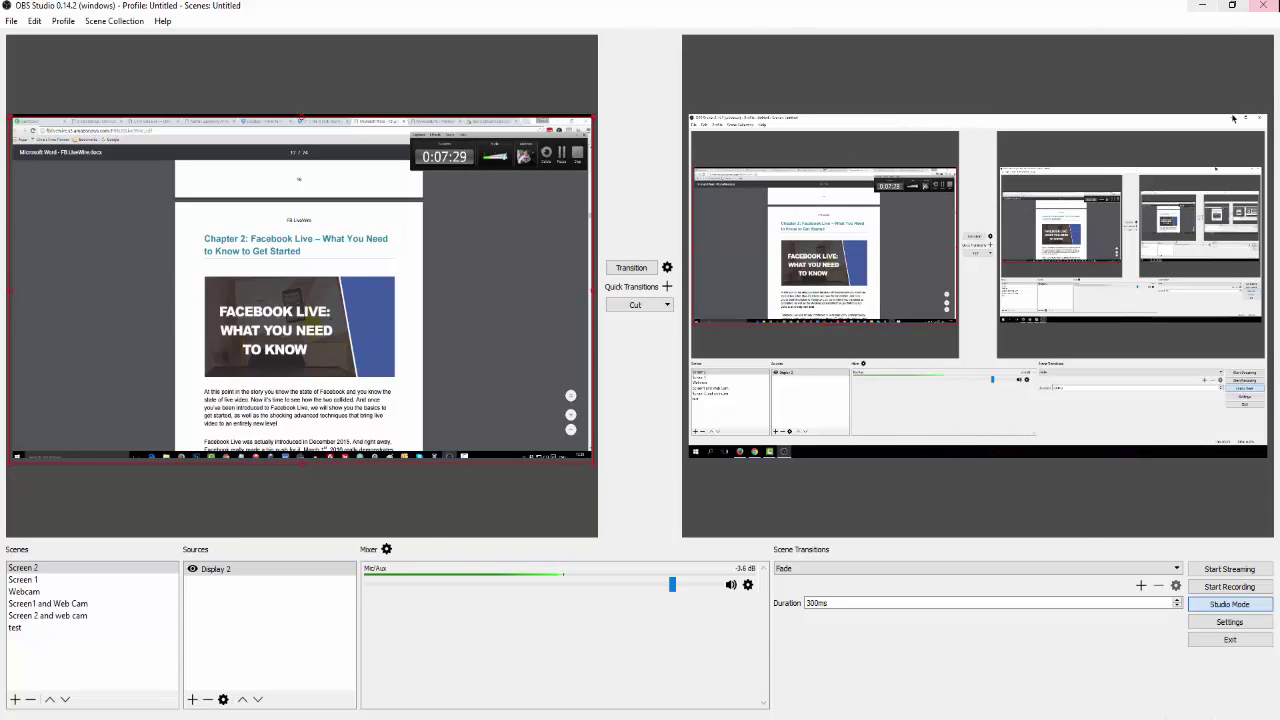
Step: Restore the OBS window, start streaming to Facebook, and move OBS aside to reveal Facebook
{"action": "left_click", "coordinate": [1231, 5]}
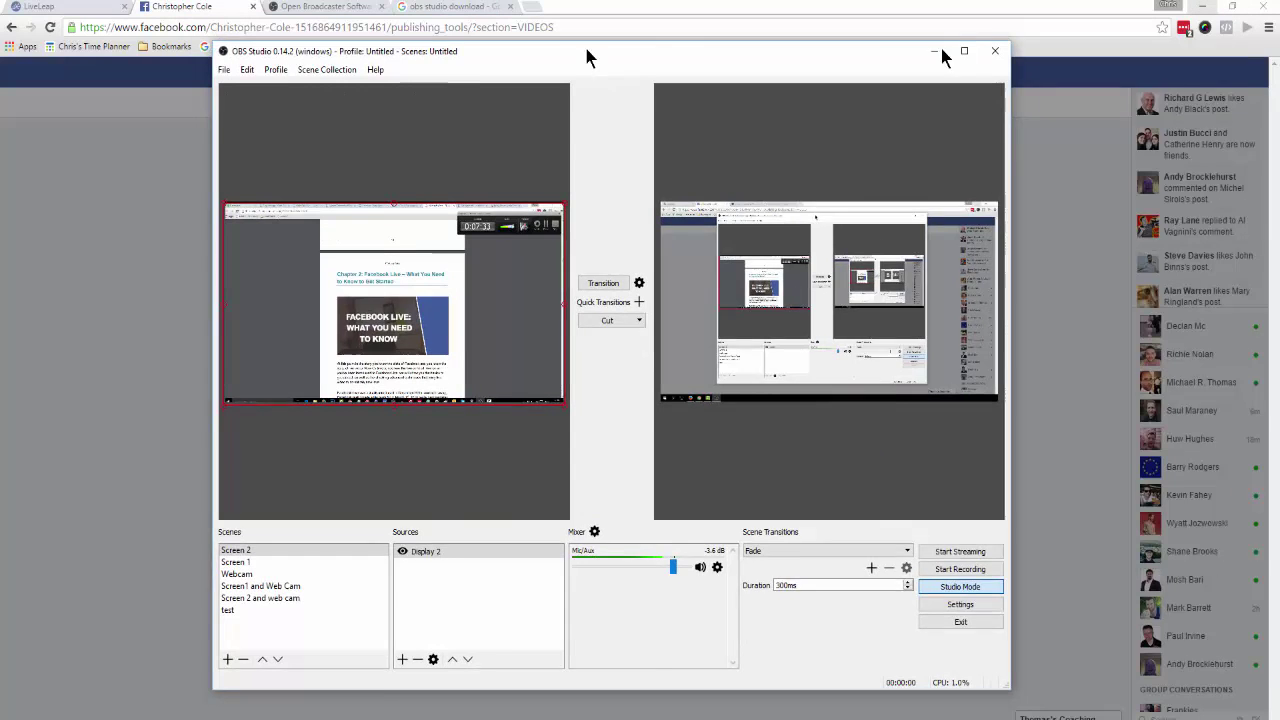
{"action": "left_click_drag", "start_coordinate": [588, 57], "coordinate": [698, 56]}
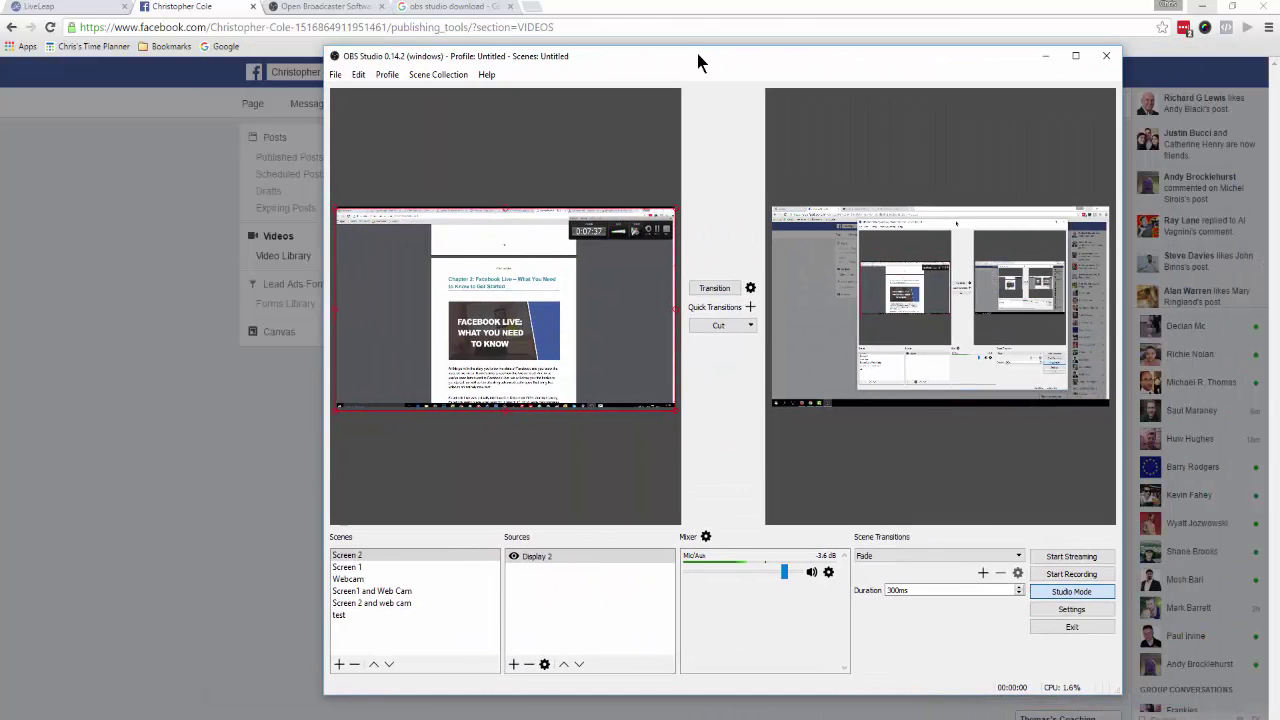
{"action": "left_click_drag", "start_coordinate": [697, 55], "coordinate": [621, 40]}
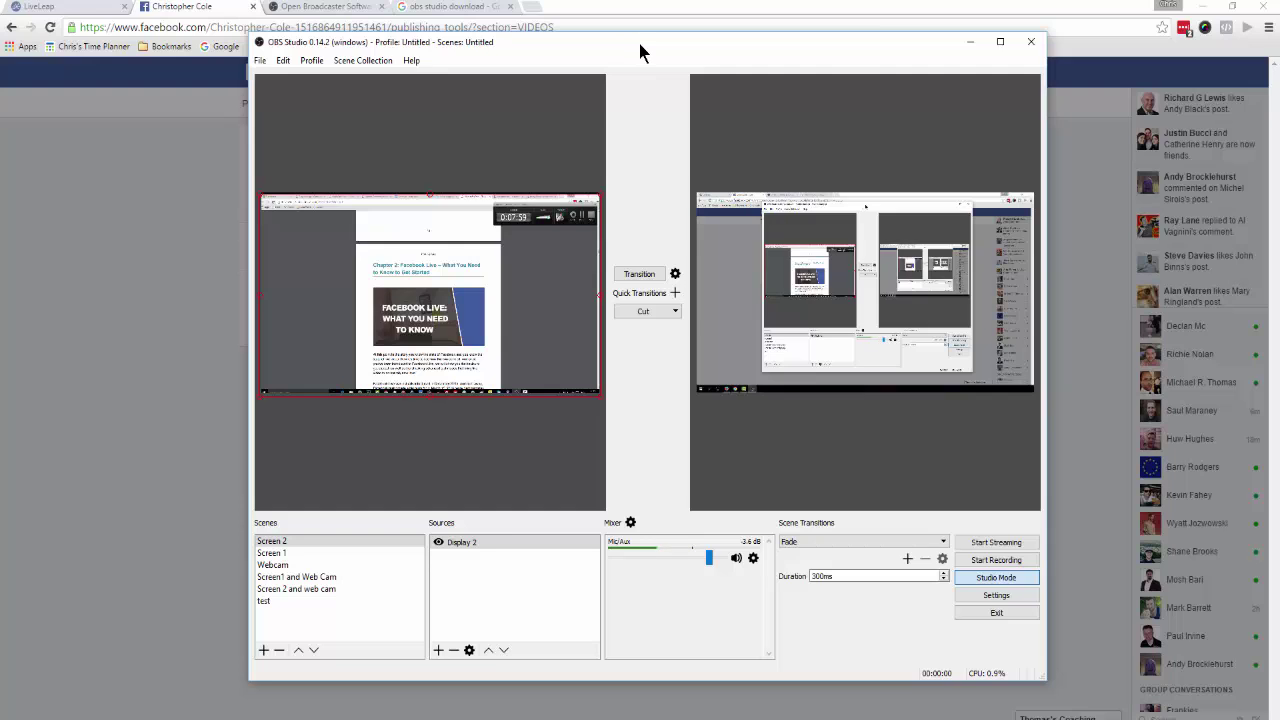
{"action": "left_click", "coordinate": [983, 545]}
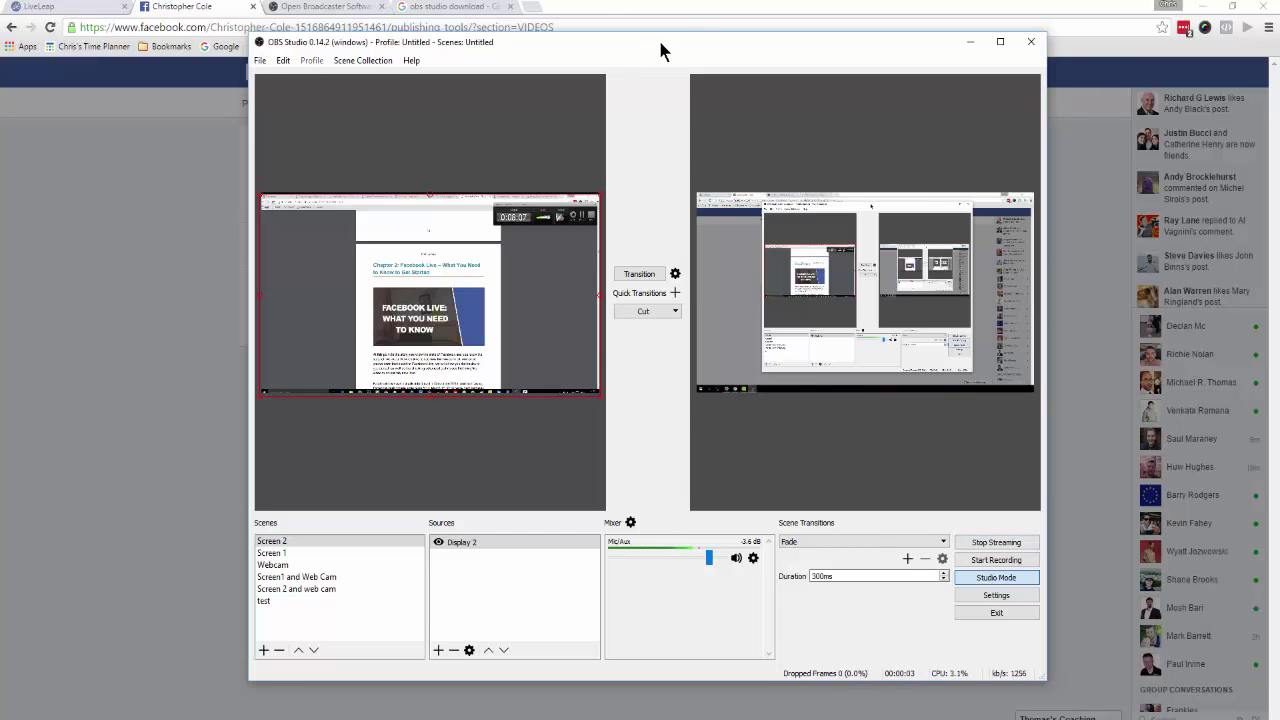
{"action": "left_click_drag", "start_coordinate": [660, 50], "coordinate": [866, 45]}
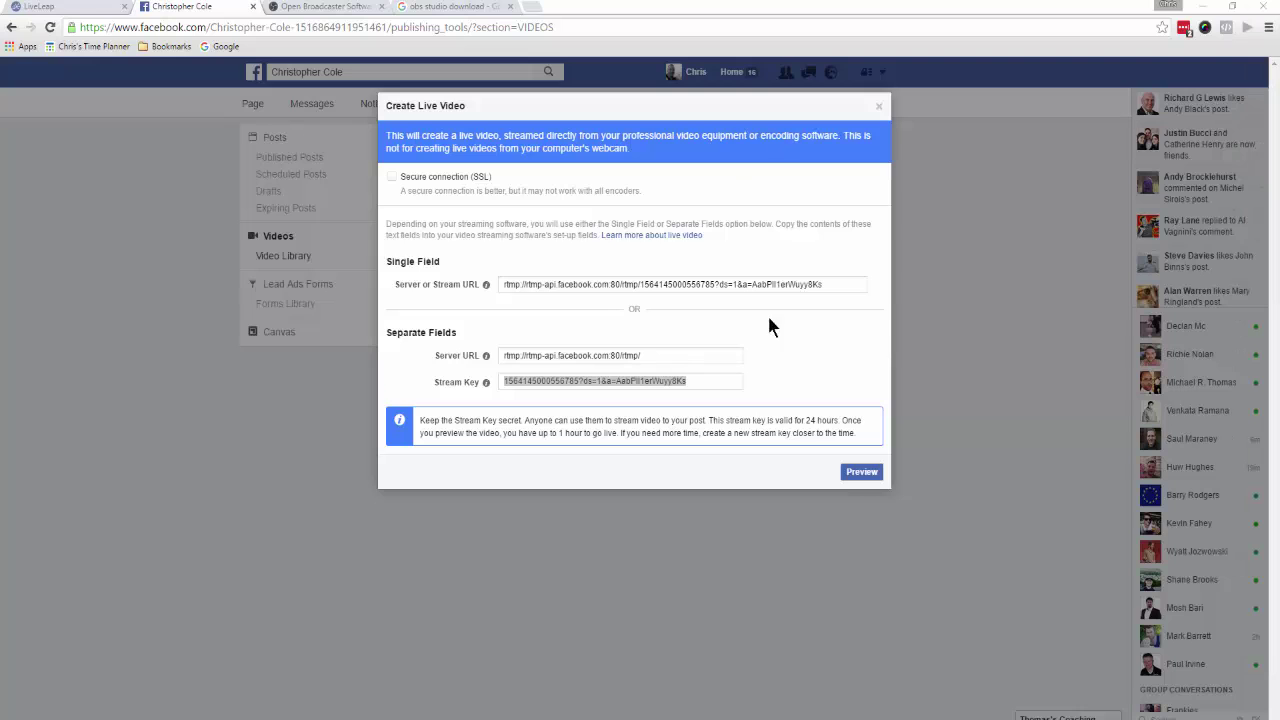
Step: Preview the incoming stream, go live on the page, and close the Create Live Video dialog
{"action": "left_click", "coordinate": [861, 472]}
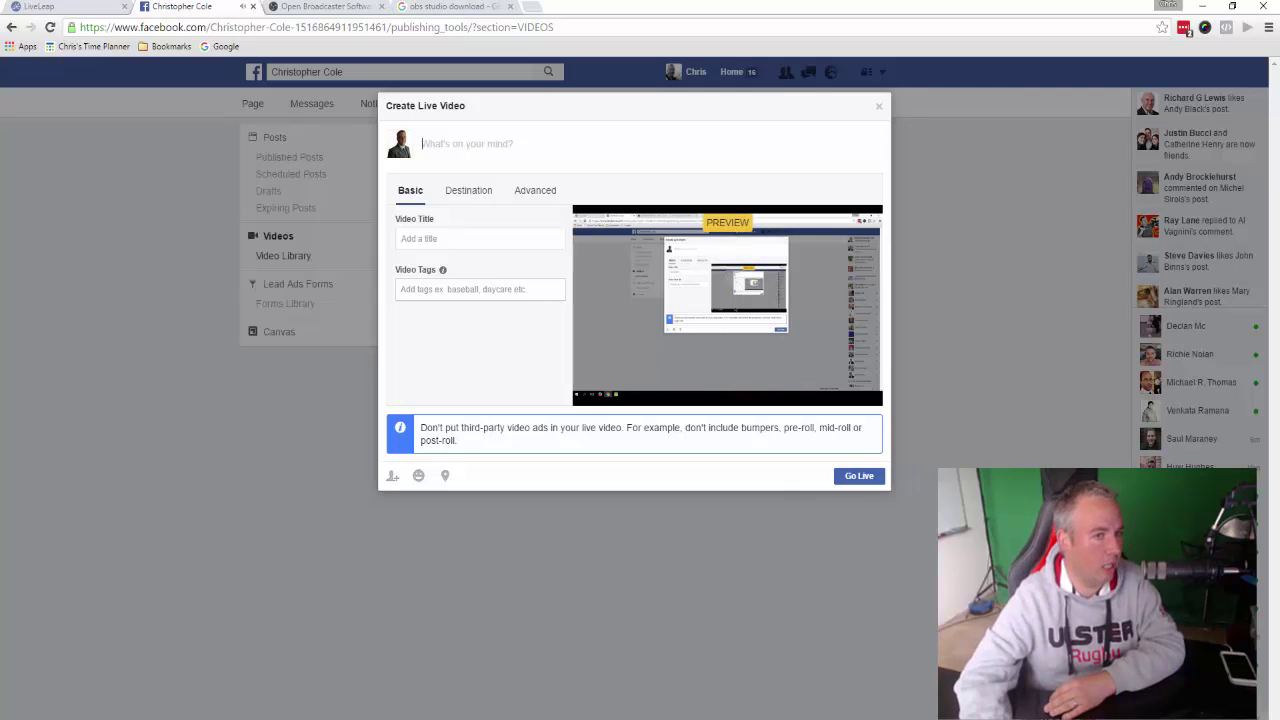
{"action": "left_click", "coordinate": [866, 478]}
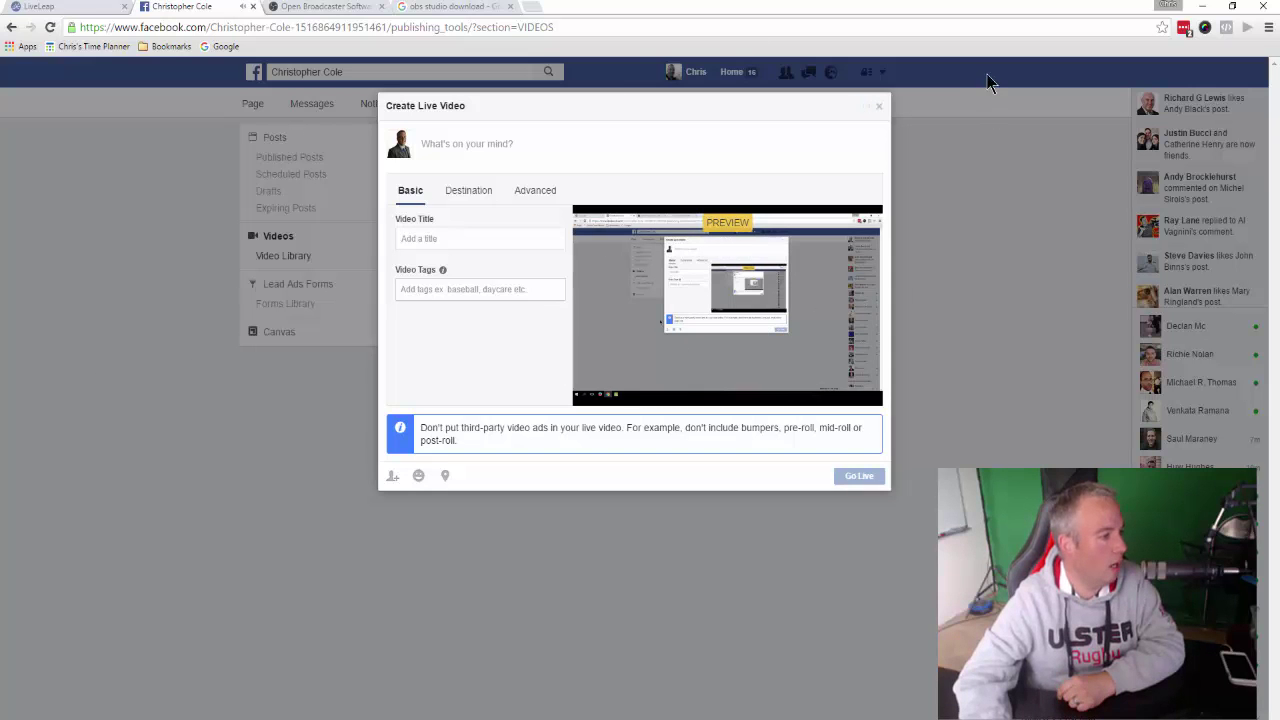
{"action": "left_click", "coordinate": [981, 249]}
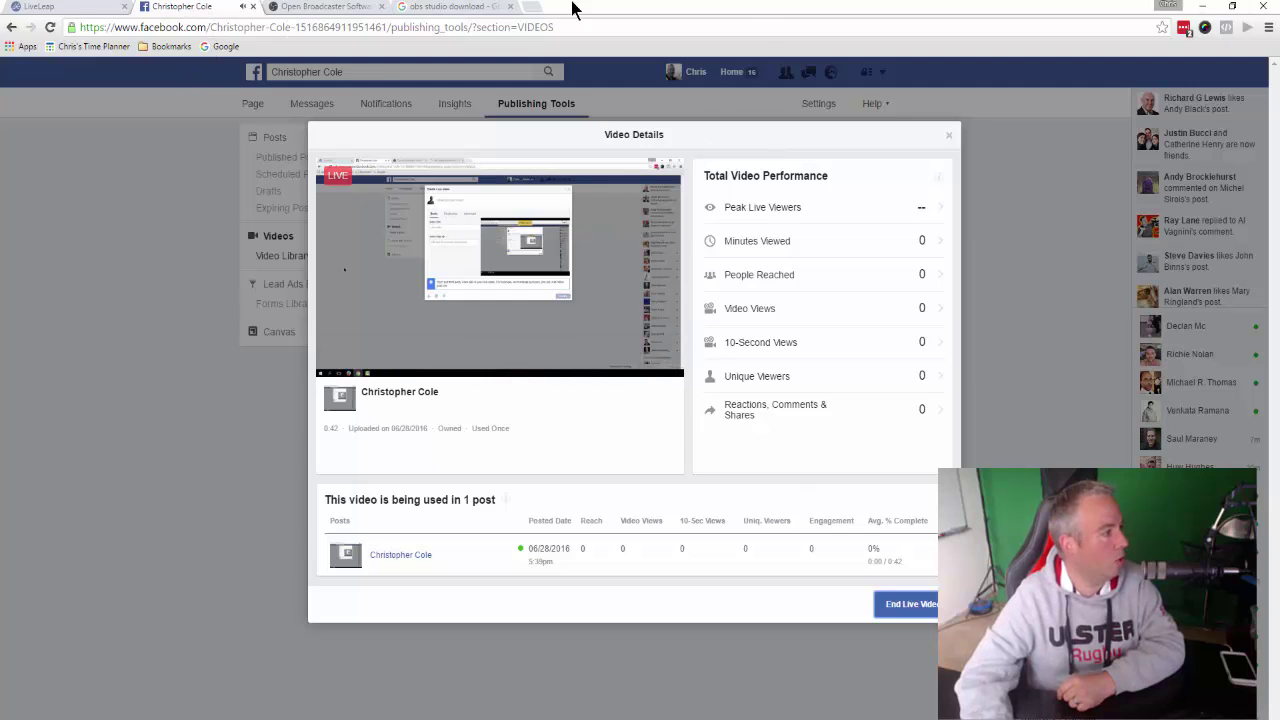
Step: Open Facebook in a new tab and find the LIVE 'is live now' post on the page's timeline
{"action": "left_click", "coordinate": [531, 7]}
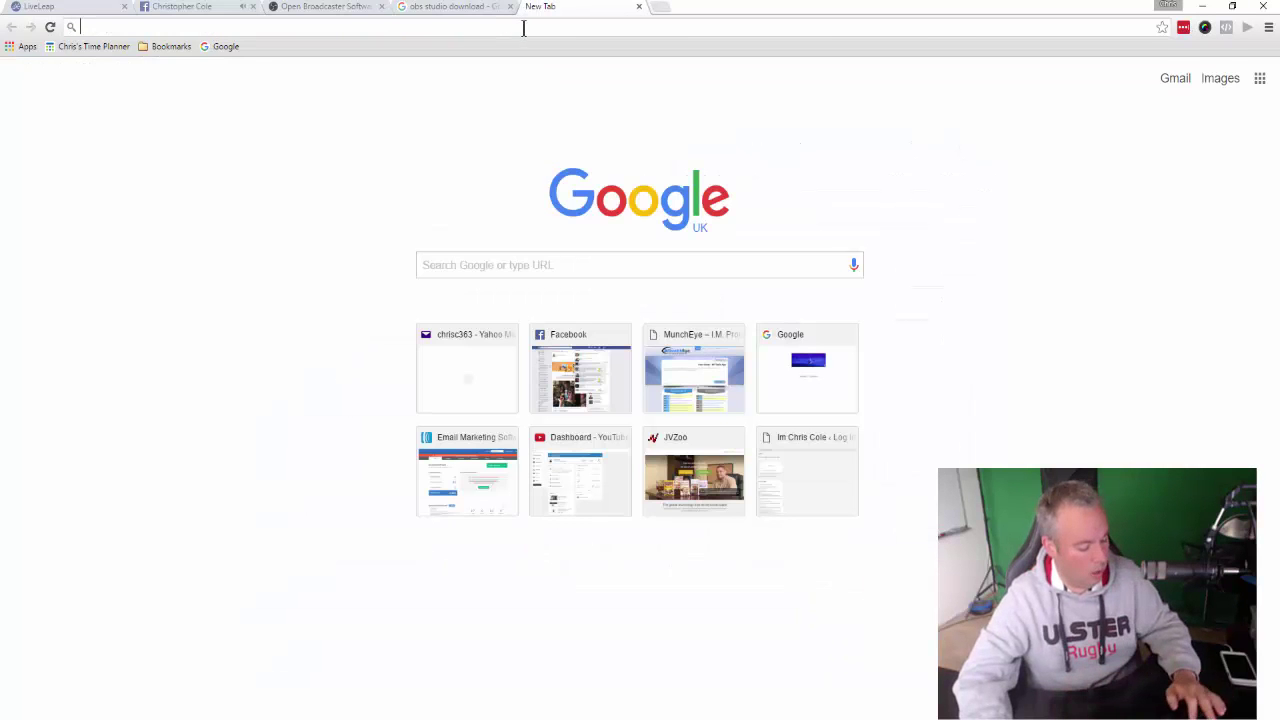
{"action": "type", "text": "facebook.com"}
{"action": "key", "text": "Return"}
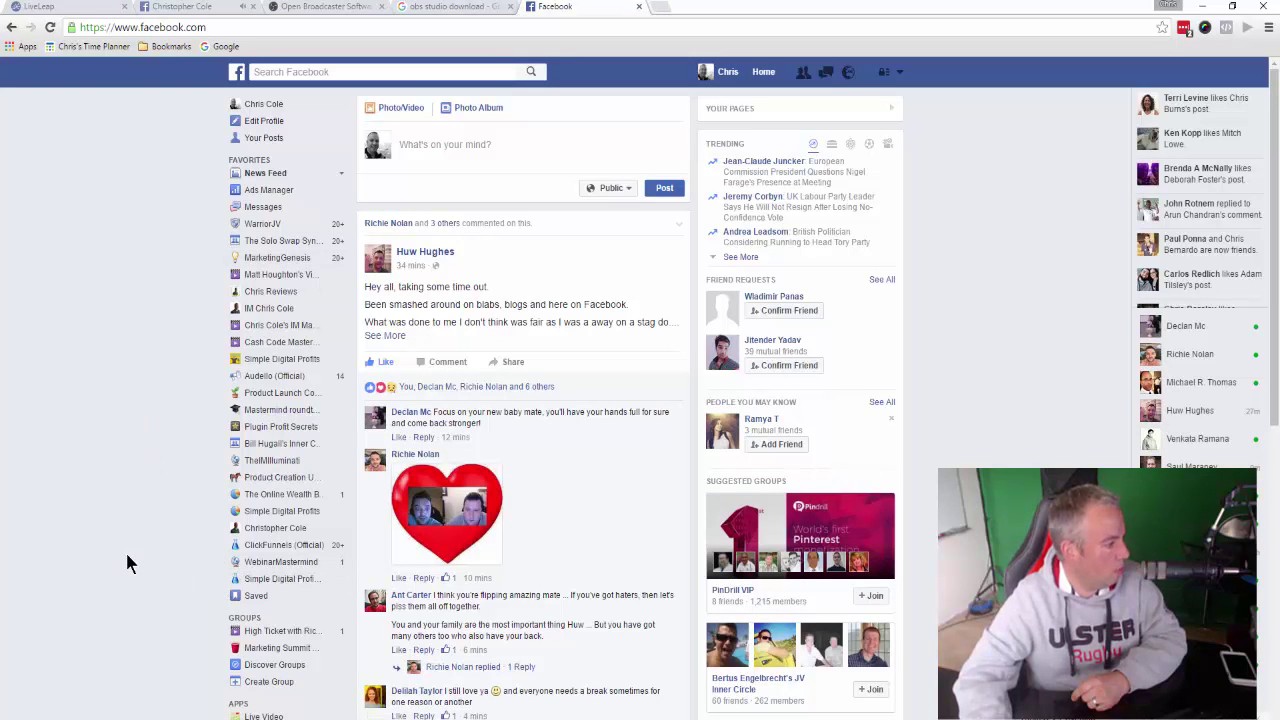
{"action": "left_click", "coordinate": [293, 528]}
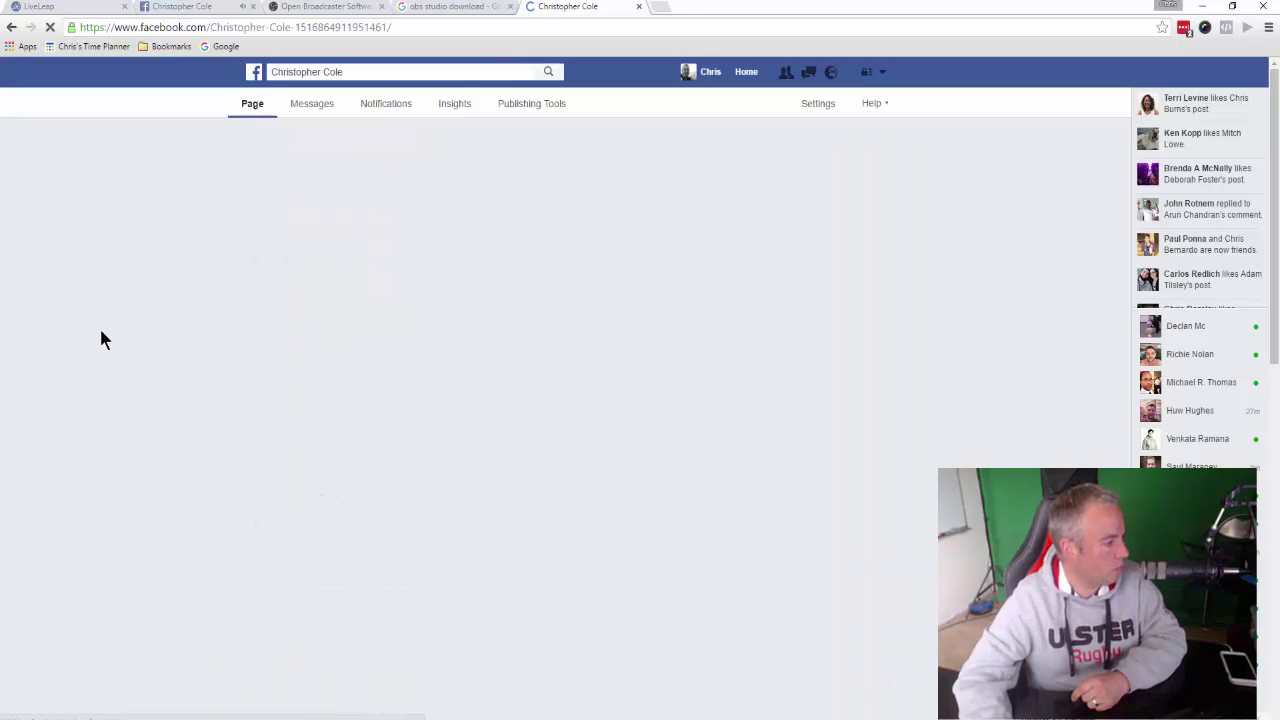
{"action": "scroll", "coordinate": [894, 391], "scroll_direction": "down", "scroll_amount": 2}
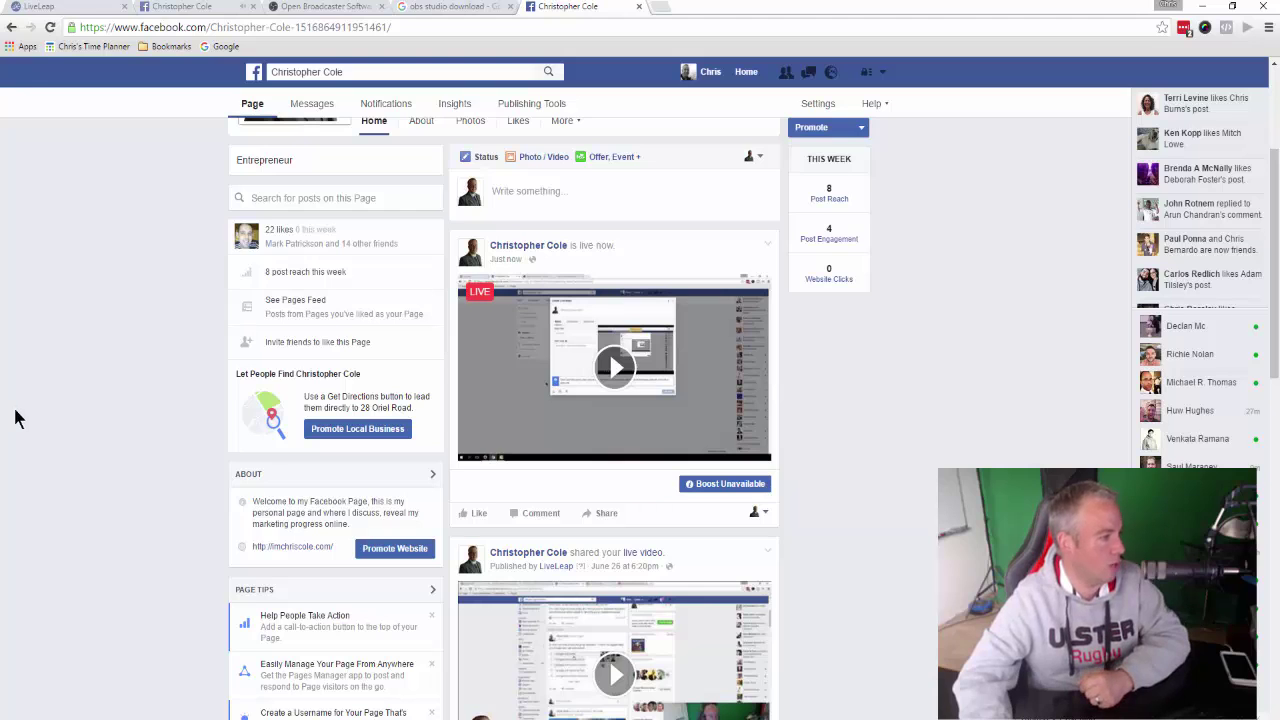
Step: Switch to the LiveLeap tab listing the five Facebook groups ticked for sharing
{"action": "left_click", "coordinate": [66, 8]}
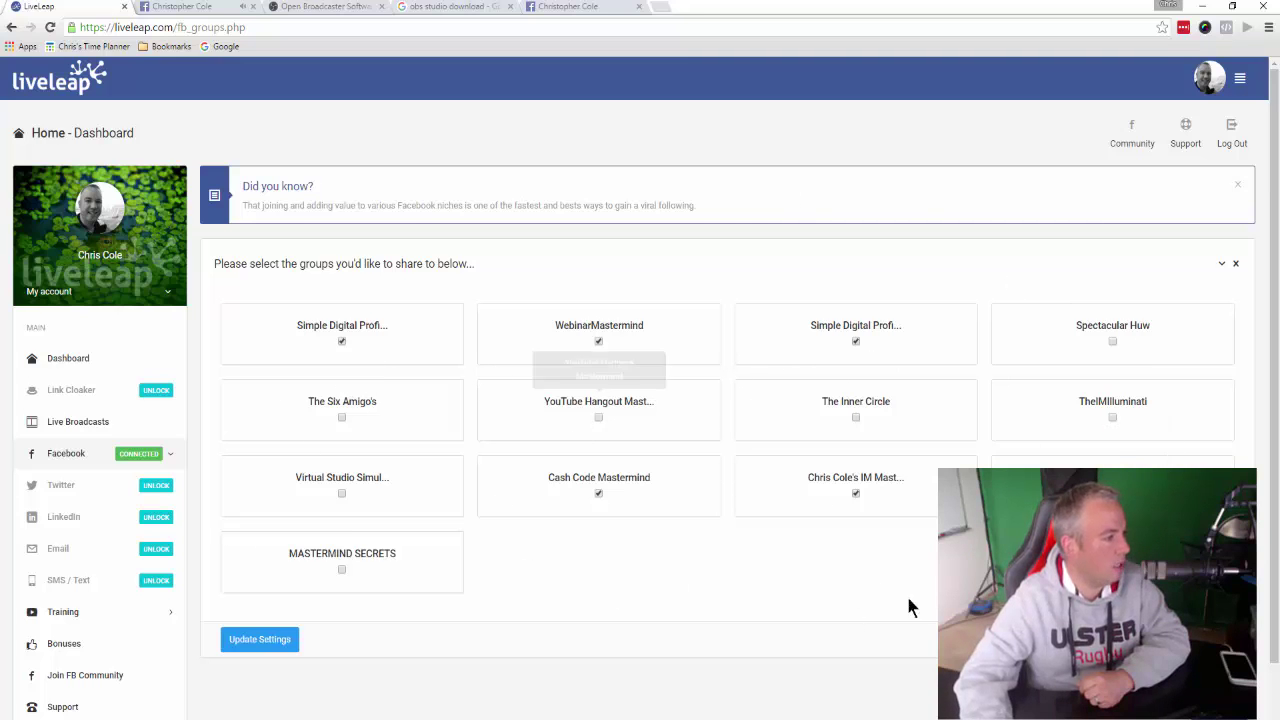
Step: Go from the Facebook home feed into the Simple Digital Profits group and scroll its posts
{"action": "left_click", "coordinate": [603, 5]}
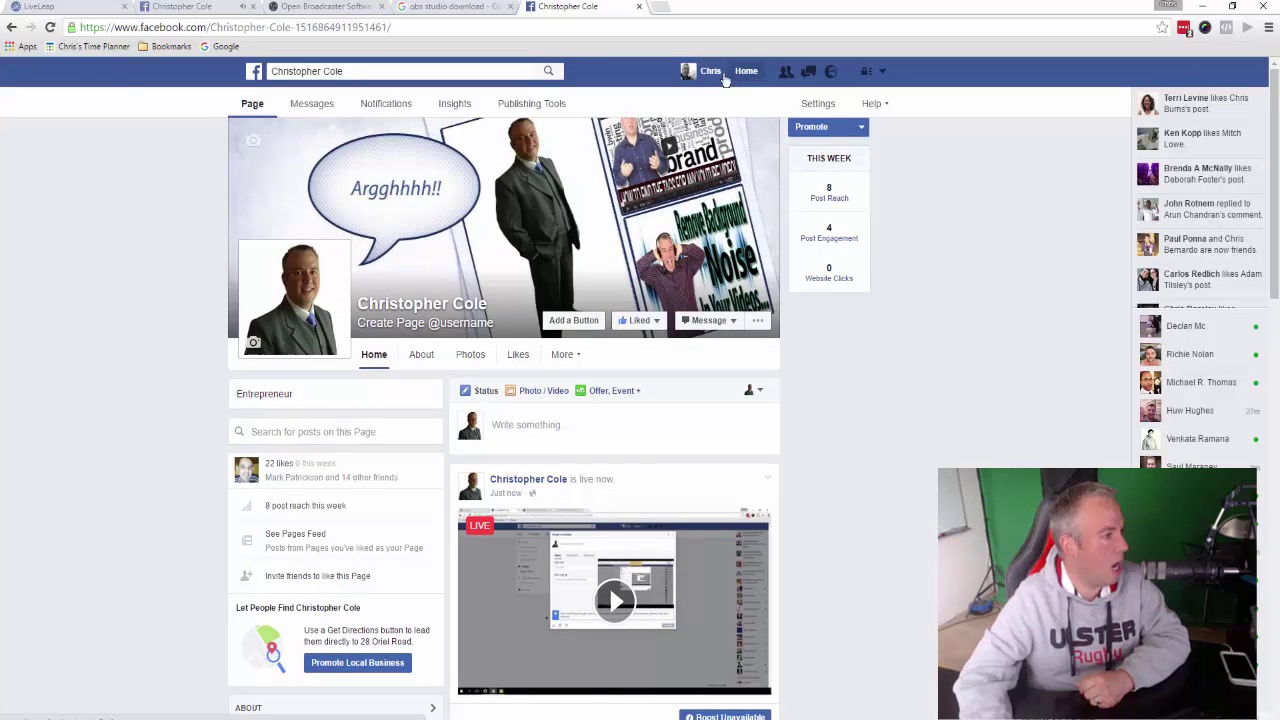
{"action": "left_click", "coordinate": [740, 72]}
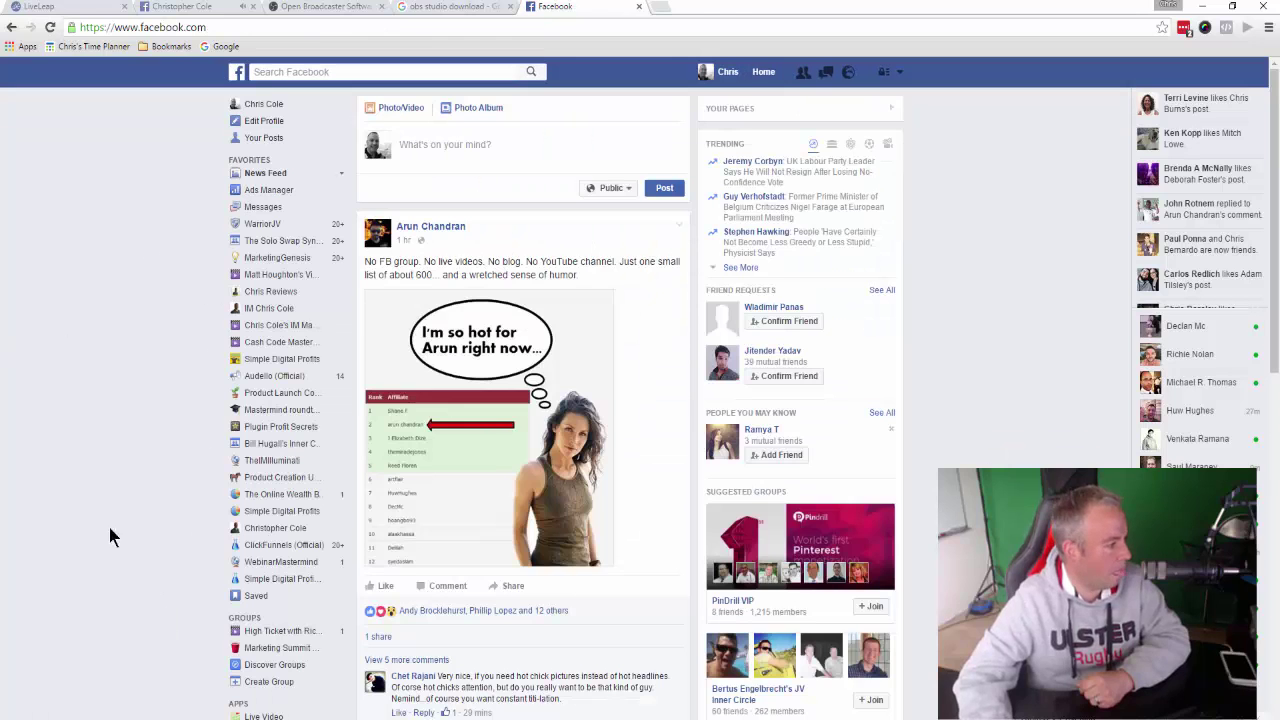
{"action": "left_click", "coordinate": [262, 512]}
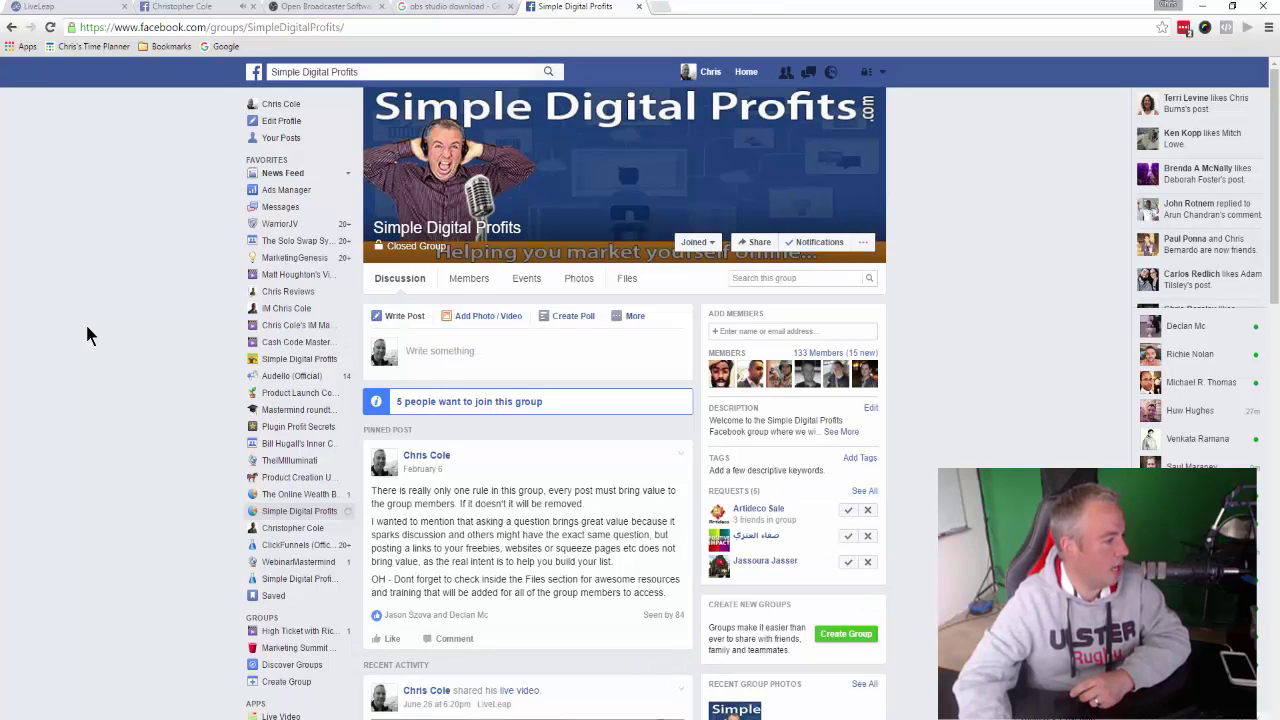
{"action": "scroll", "coordinate": [87, 333], "scroll_direction": "down", "scroll_amount": 4}
{"action": "scroll", "coordinate": [87, 335], "scroll_direction": "up", "scroll_amount": 4}
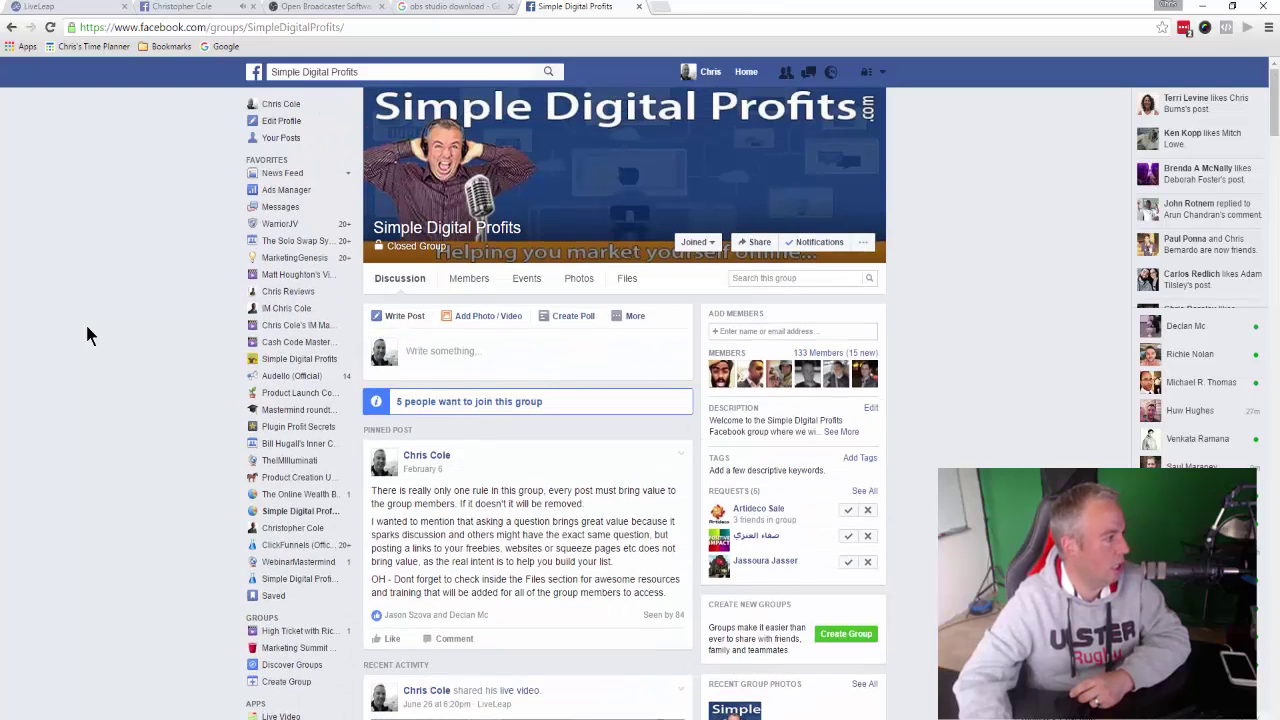
{"action": "scroll", "coordinate": [87, 335], "scroll_direction": "down", "scroll_amount": 5}
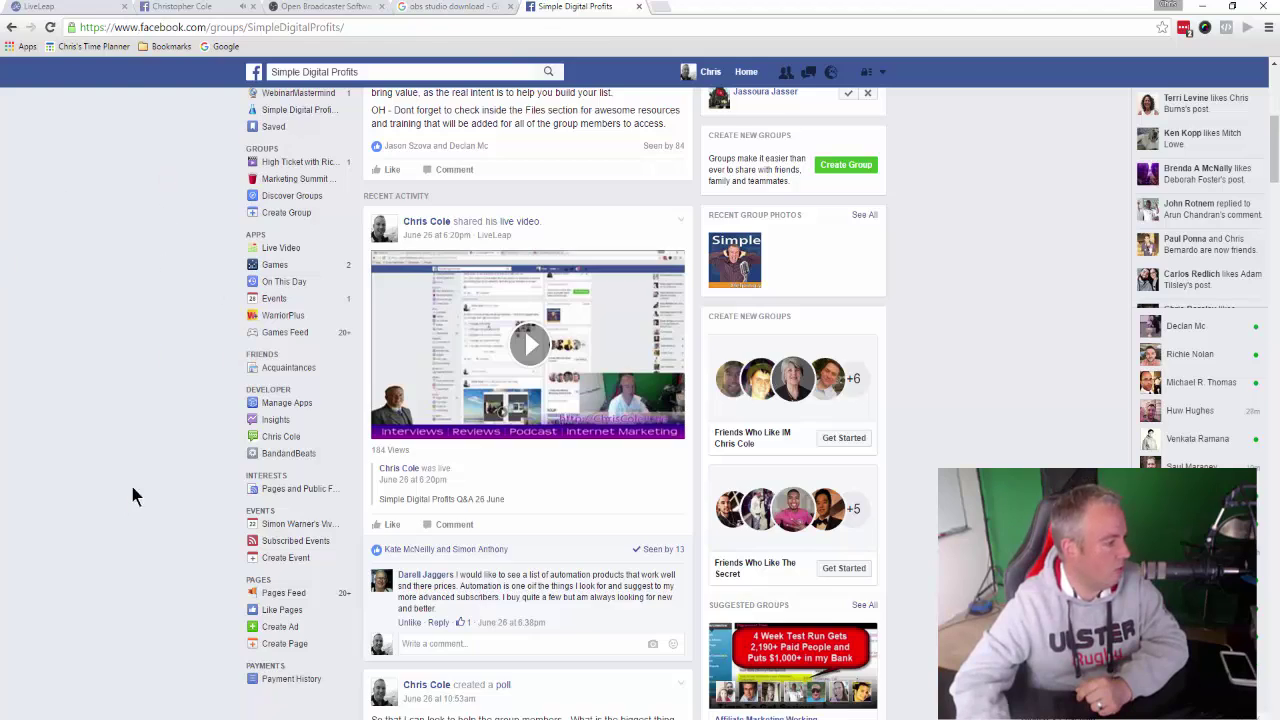
{"action": "scroll", "coordinate": [135, 497], "scroll_direction": "up", "scroll_amount": 5}
Step: Reload the Simple Digital Profits group page, then open the WebinarMastermind group
{"action": "left_click", "coordinate": [371, 27]}
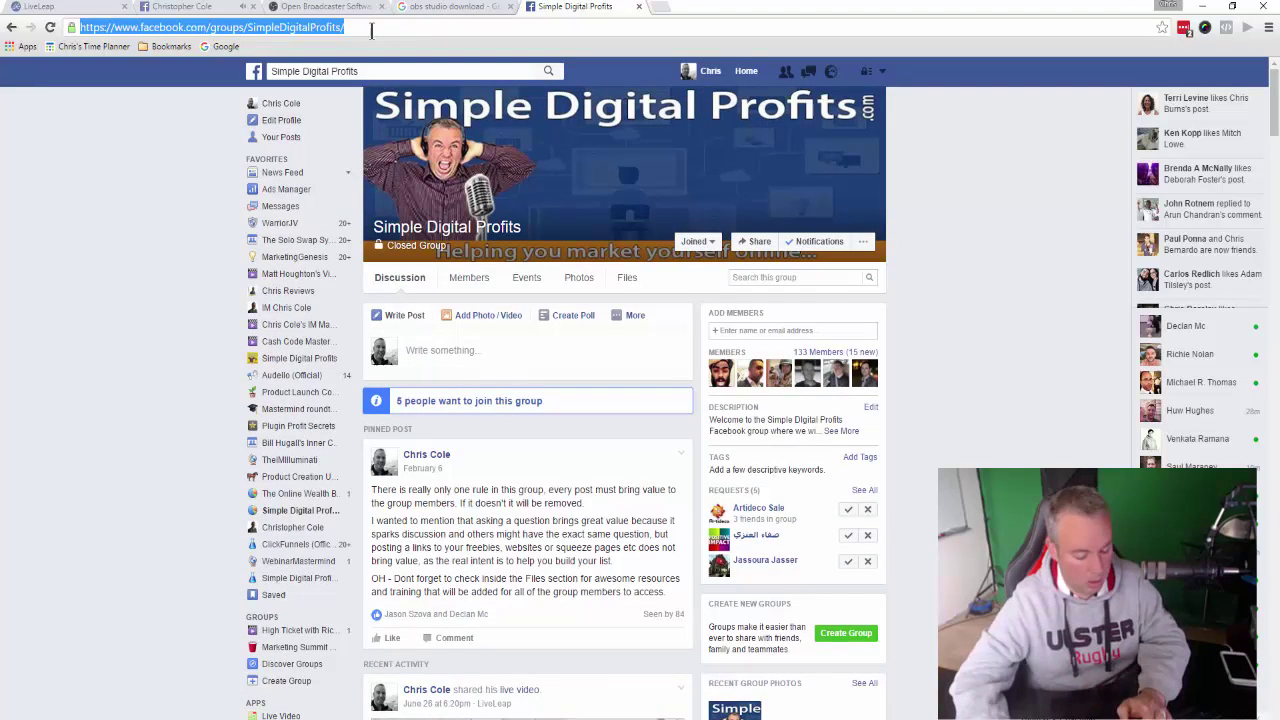
{"action": "key", "text": "Return"}
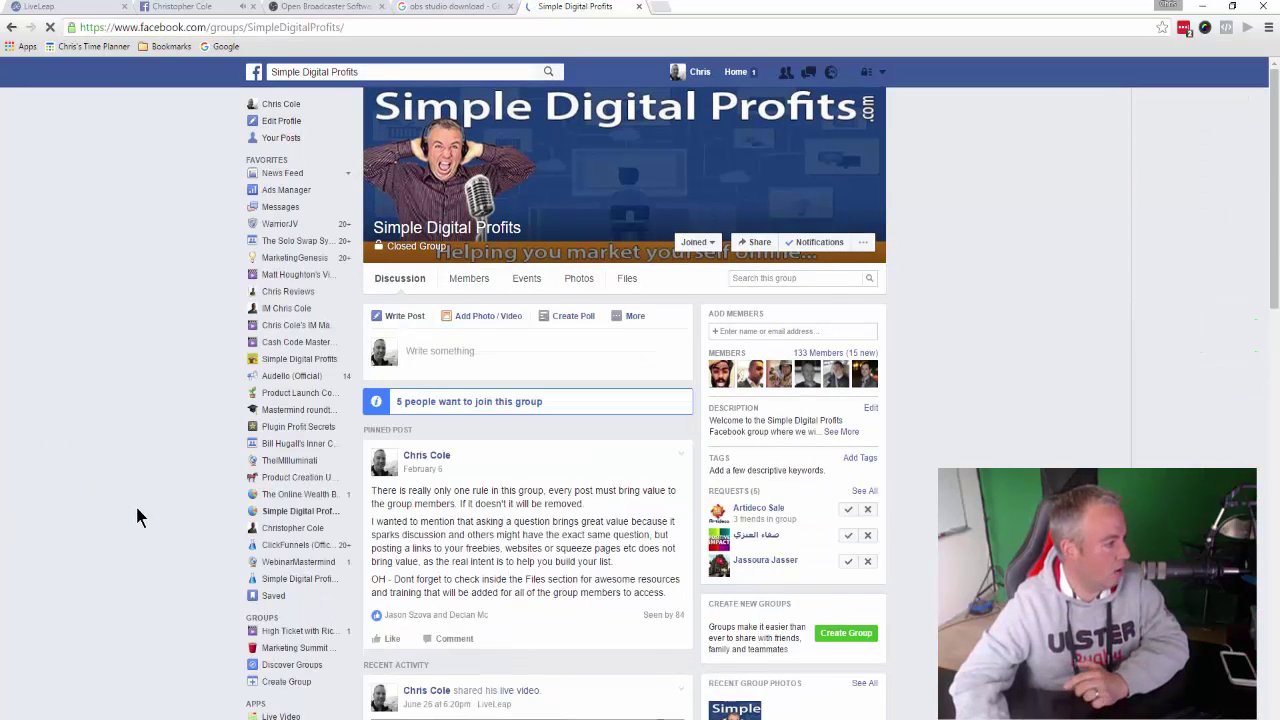
{"action": "scroll", "coordinate": [137, 510], "scroll_direction": "down", "scroll_amount": 4}
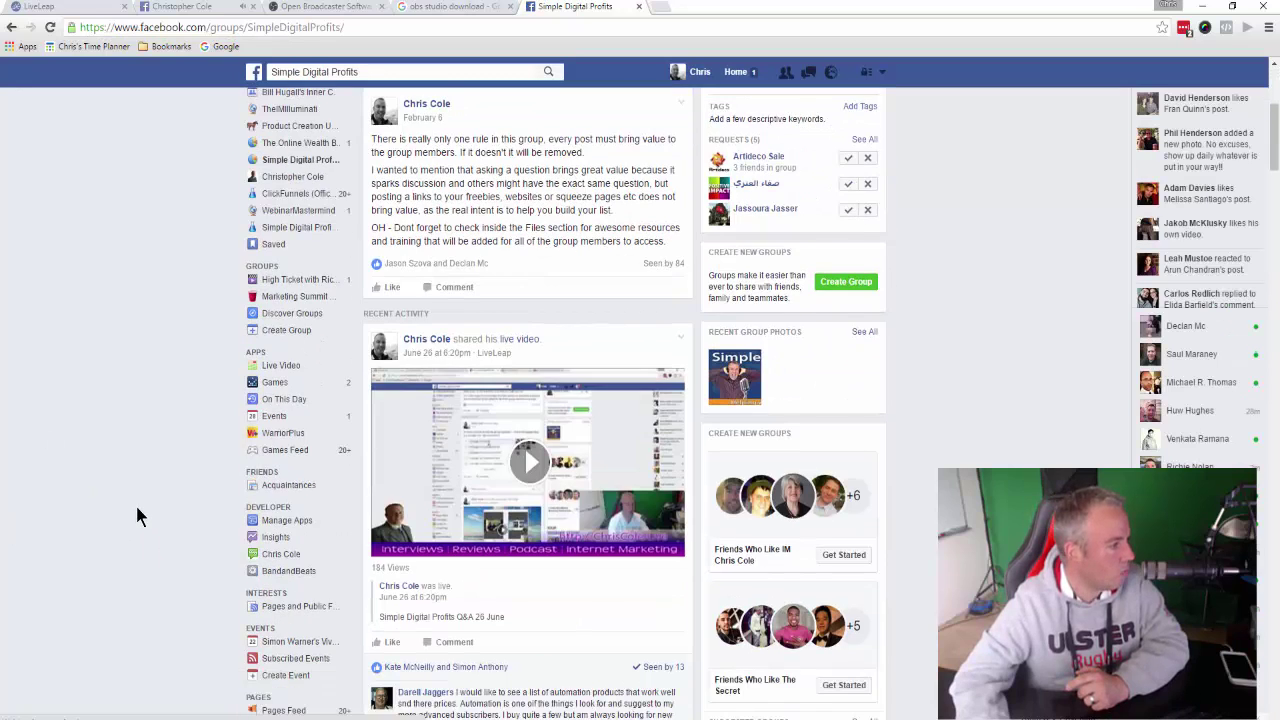
{"action": "scroll", "coordinate": [135, 503], "scroll_direction": "up", "scroll_amount": 4}
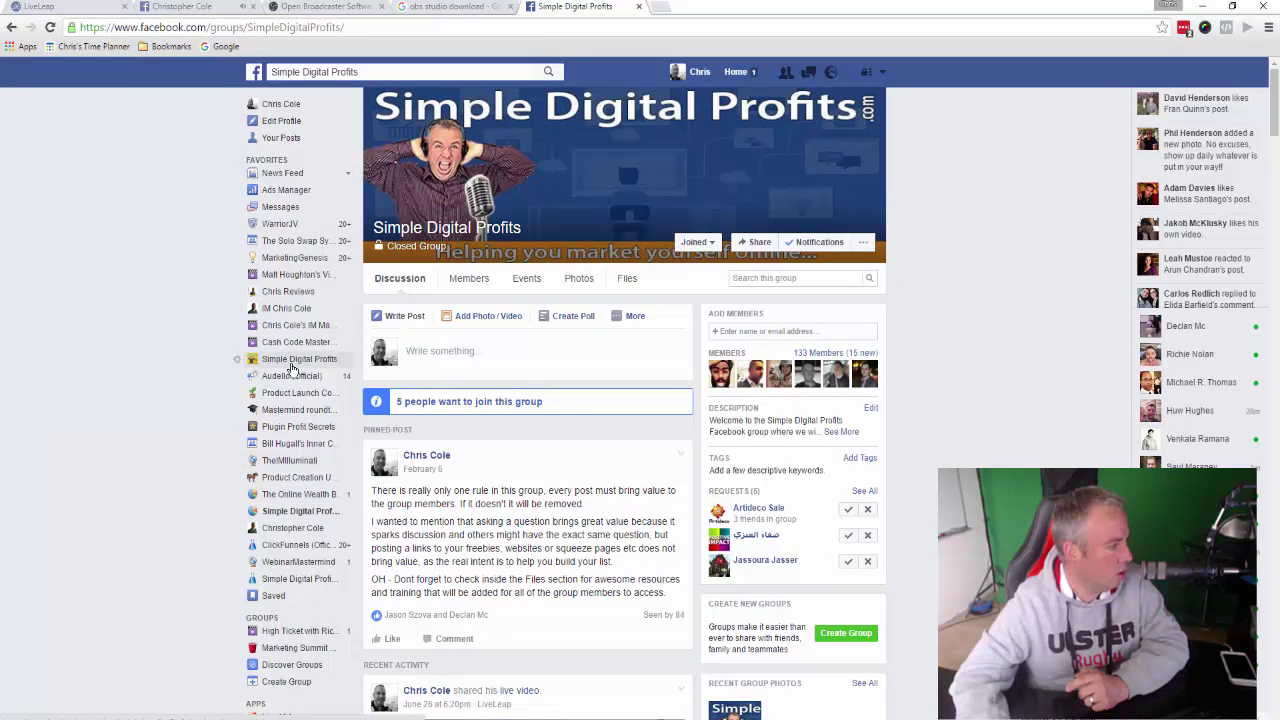
{"action": "left_click", "coordinate": [290, 562]}
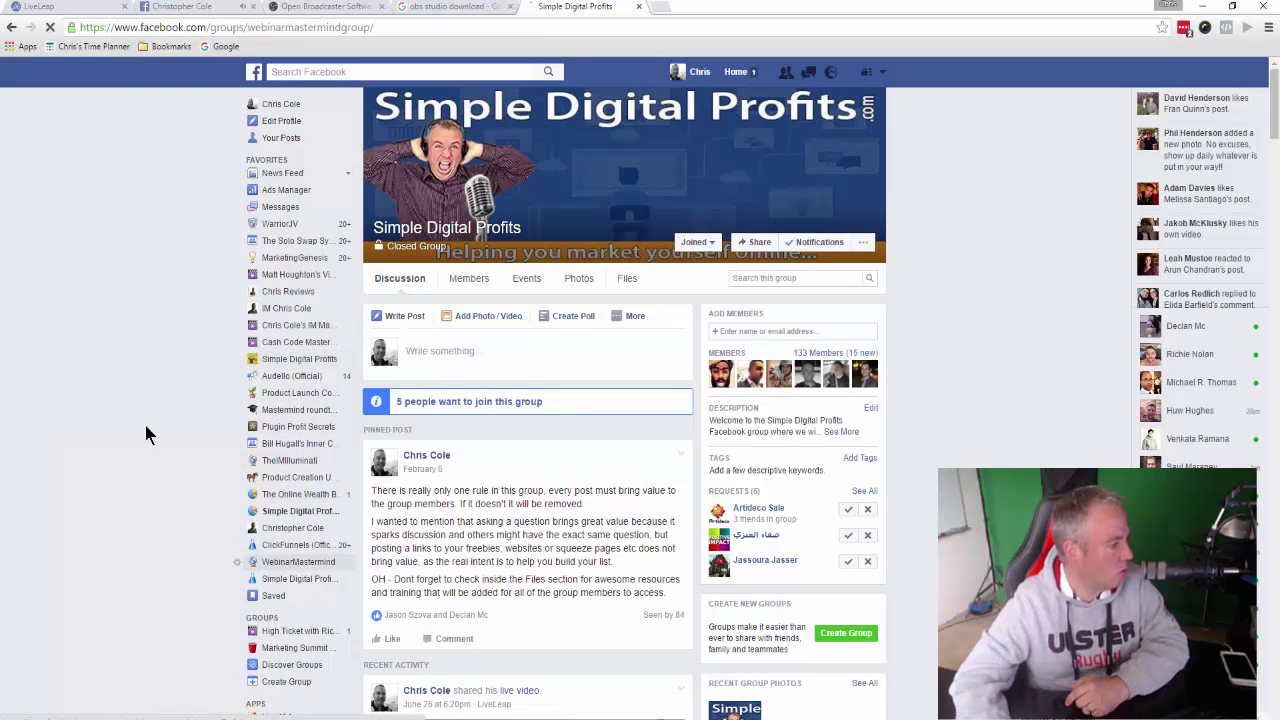
Step: Check the shared live video in the WebinarMastermind and Simple Digital Profits group tabs
{"action": "scroll", "coordinate": [145, 433], "scroll_direction": "down", "scroll_amount": 4}
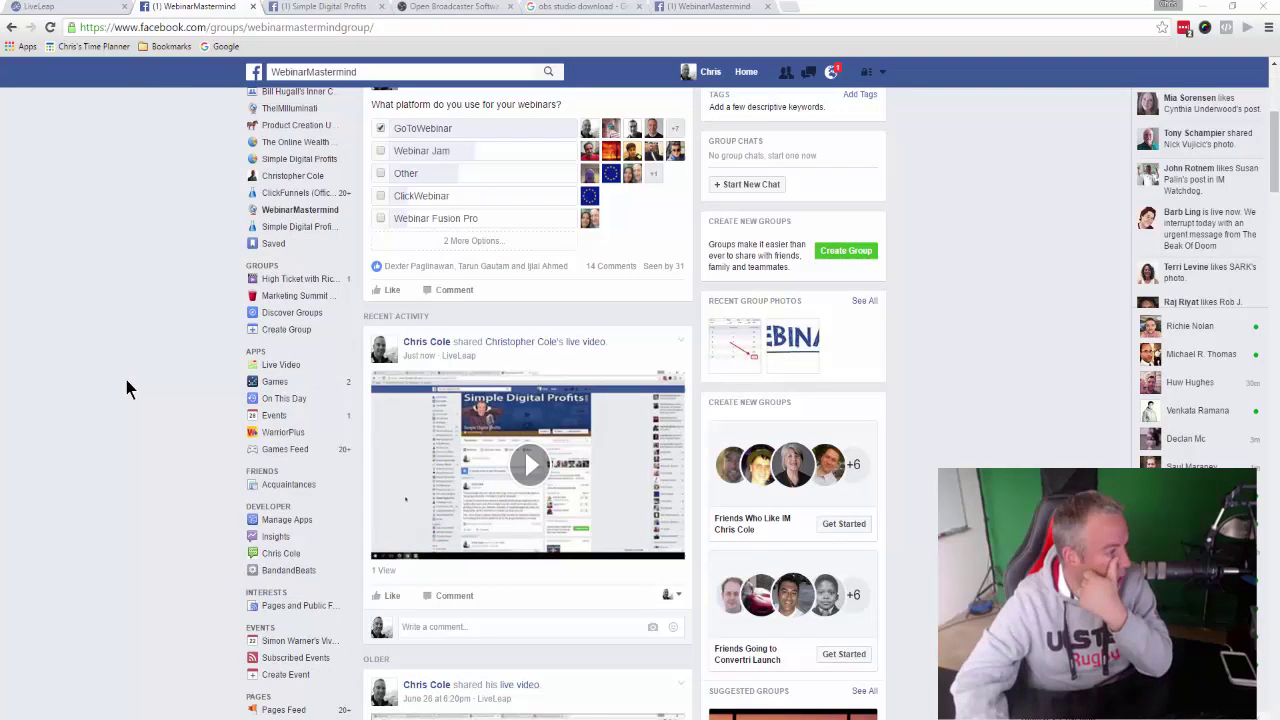
{"action": "scroll", "coordinate": [104, 490], "scroll_direction": "up", "scroll_amount": 4}
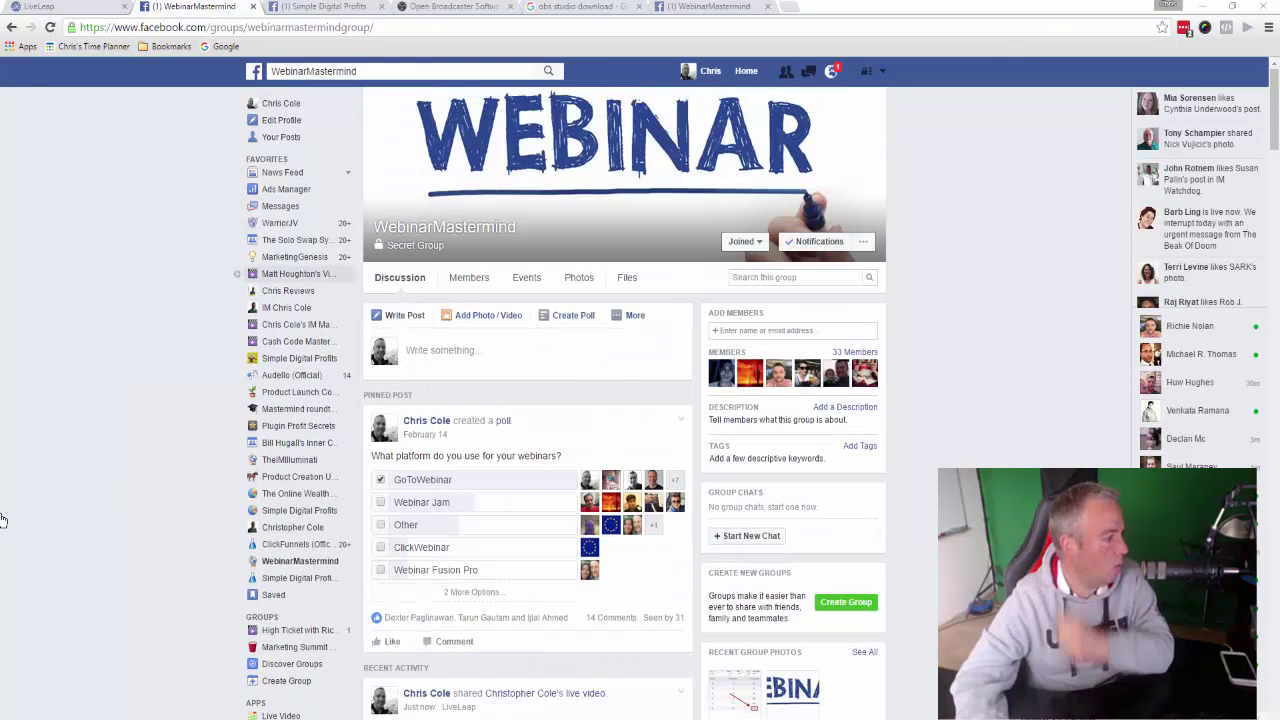
{"action": "scroll", "coordinate": [323, 562], "scroll_direction": "down", "scroll_amount": 4}
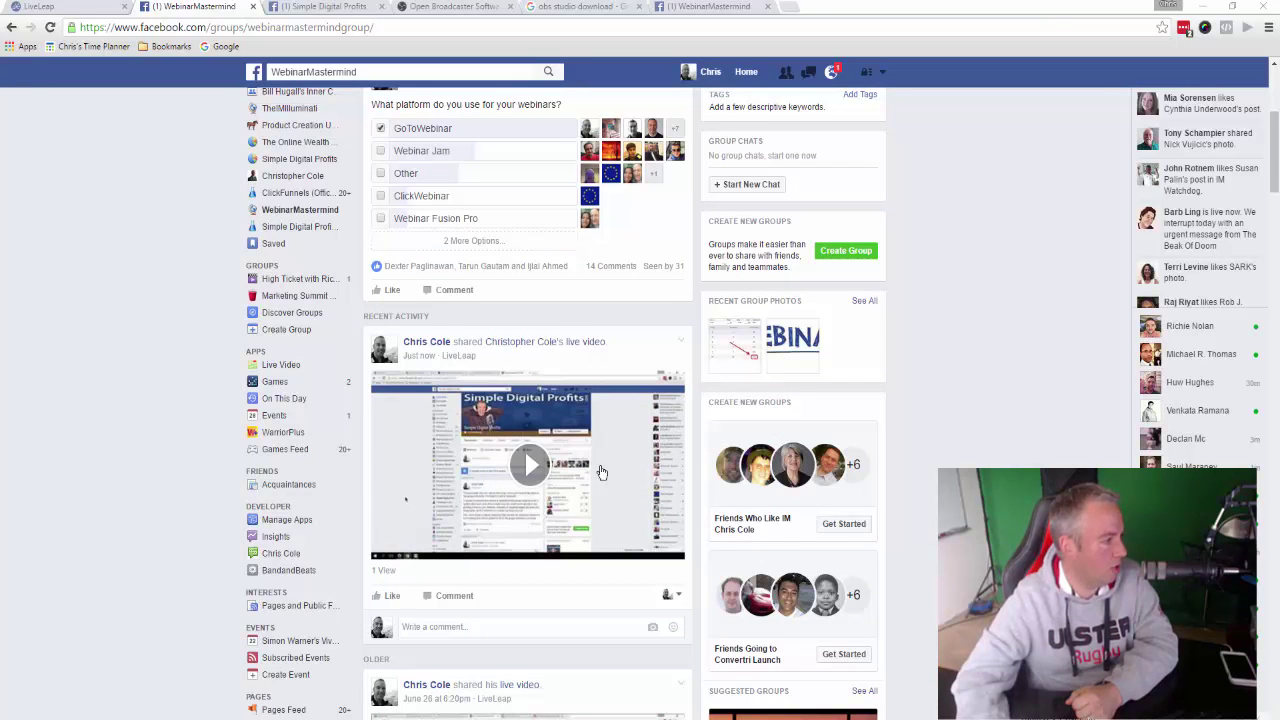
{"action": "scroll", "coordinate": [60, 460], "scroll_direction": "up", "scroll_amount": 4}
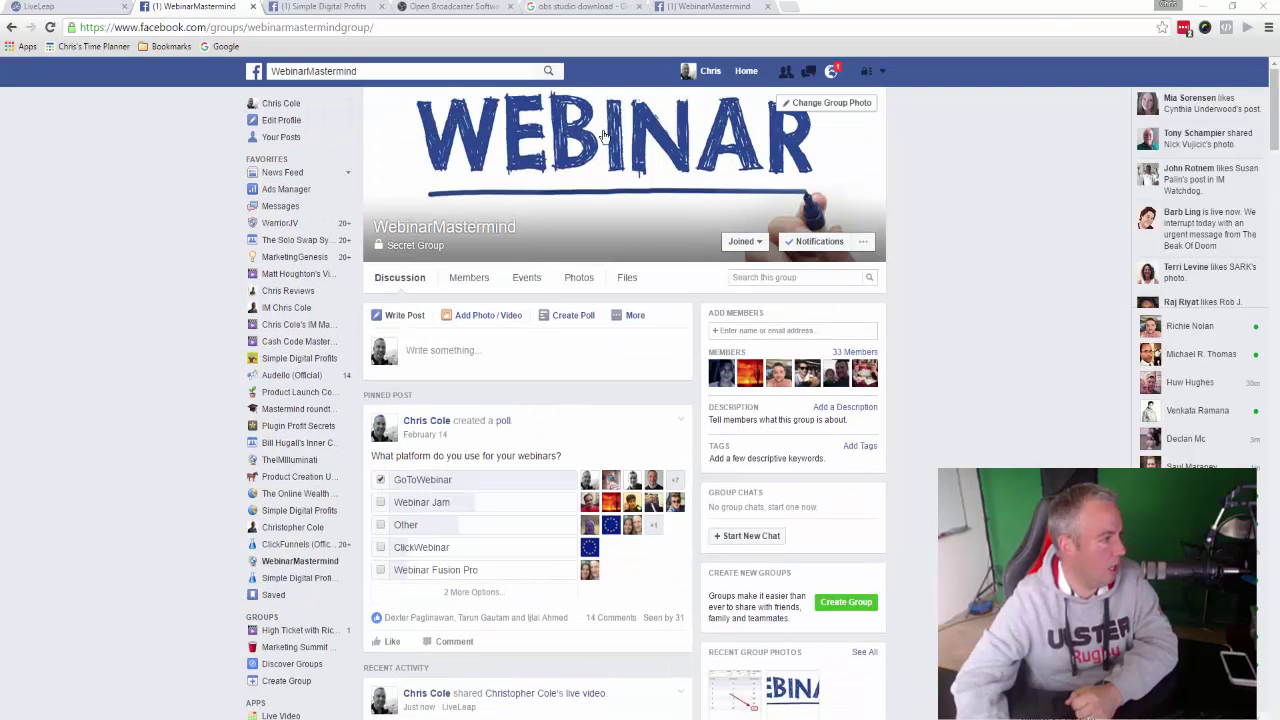
{"action": "left_click", "coordinate": [330, 7]}
{"action": "scroll", "coordinate": [120, 350], "scroll_direction": "up", "scroll_amount": 4}
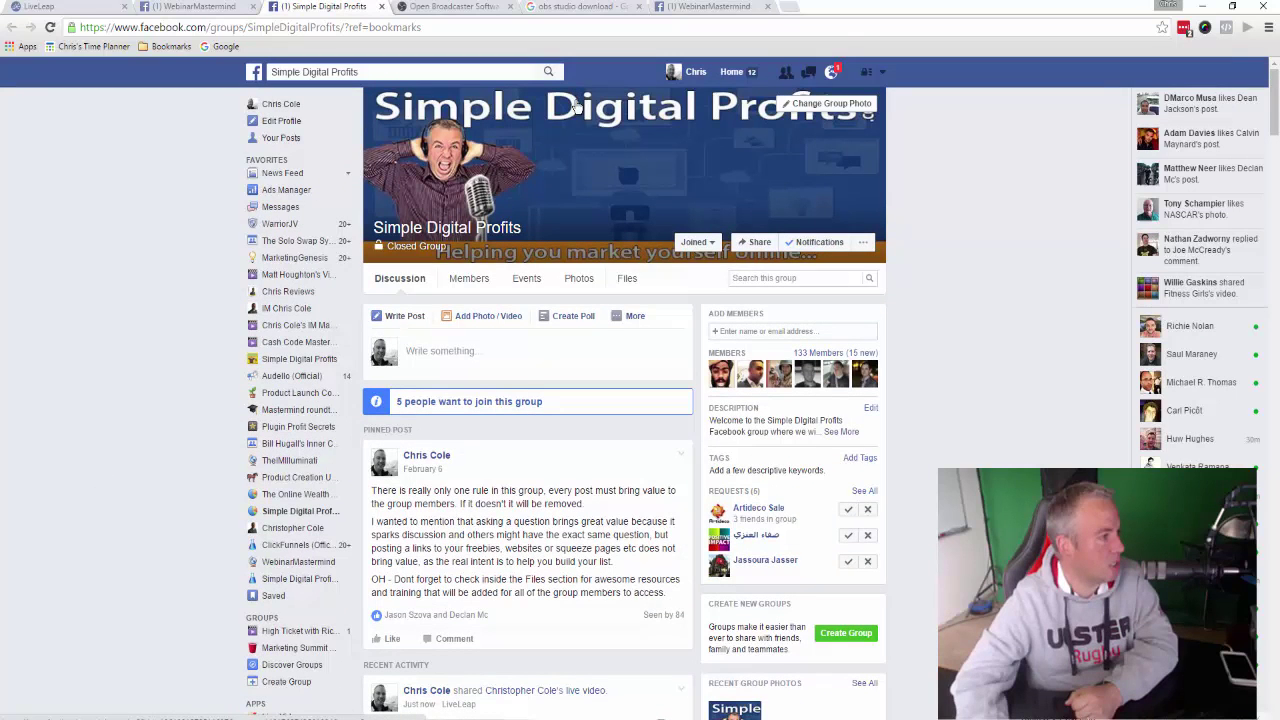
{"action": "scroll", "coordinate": [65, 360], "scroll_direction": "down", "scroll_amount": 1}
{"action": "scroll", "coordinate": [208, 358], "scroll_direction": "down", "scroll_amount": 5}
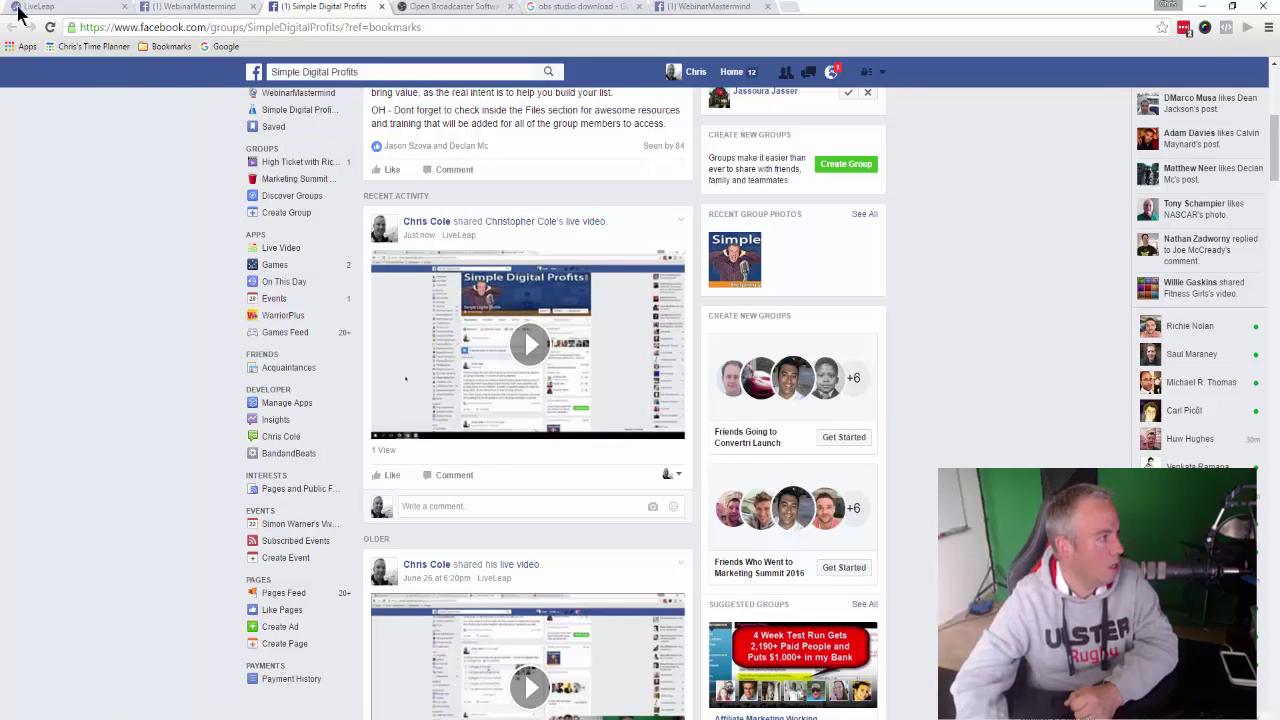
Step: Glance at the LiveLeap group list, then recheck the WebinarMastermind group feed
{"action": "left_click", "coordinate": [47, 12]}
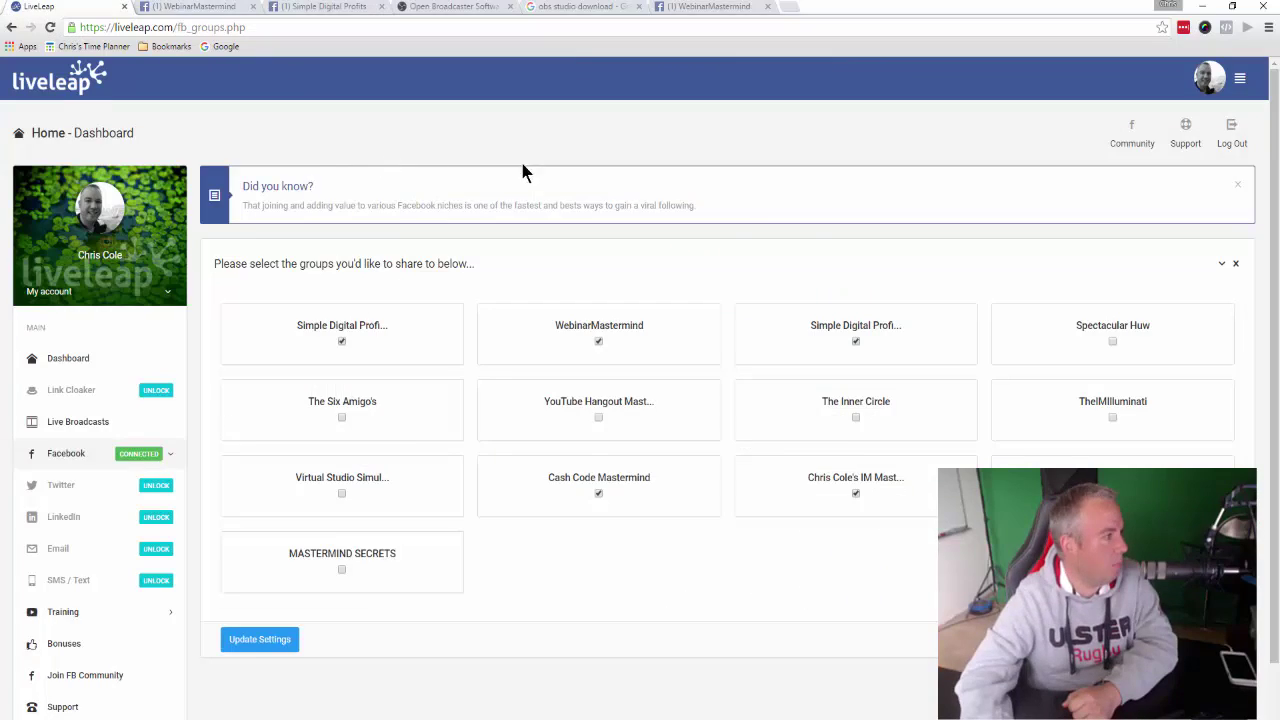
{"action": "left_click", "coordinate": [175, 8]}
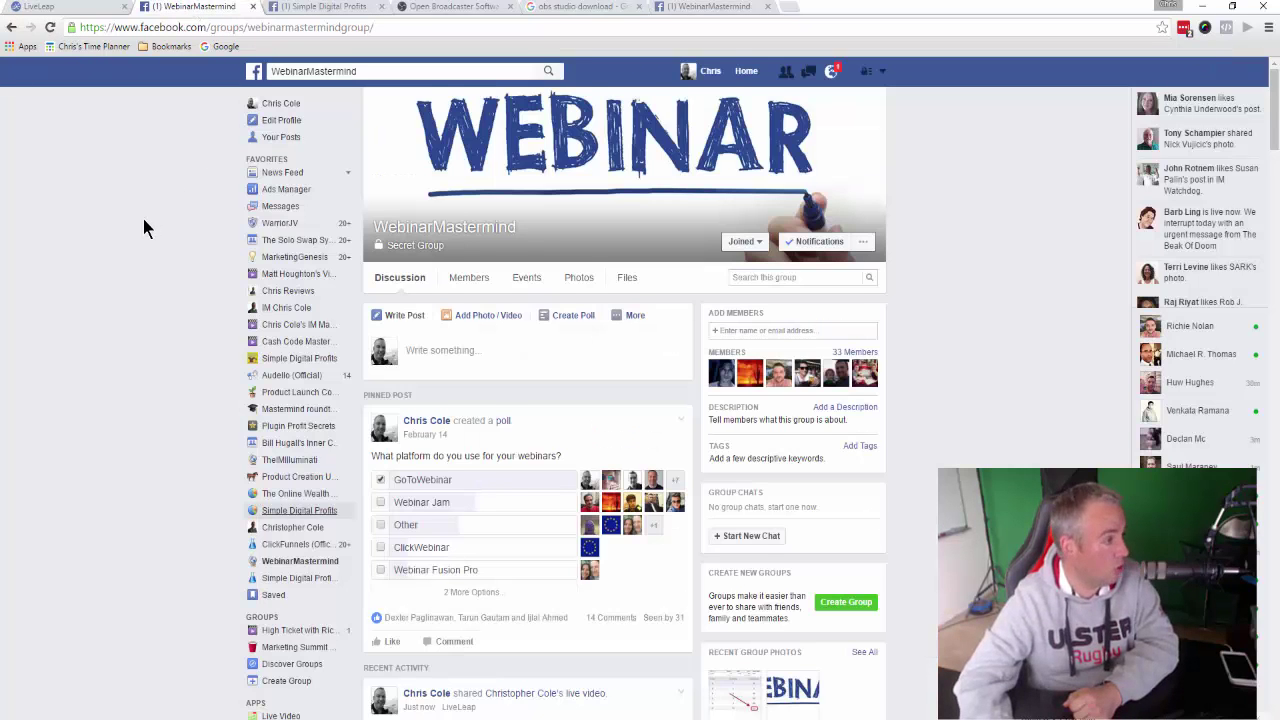
{"action": "scroll", "coordinate": [143, 221], "scroll_direction": "down", "scroll_amount": 5}
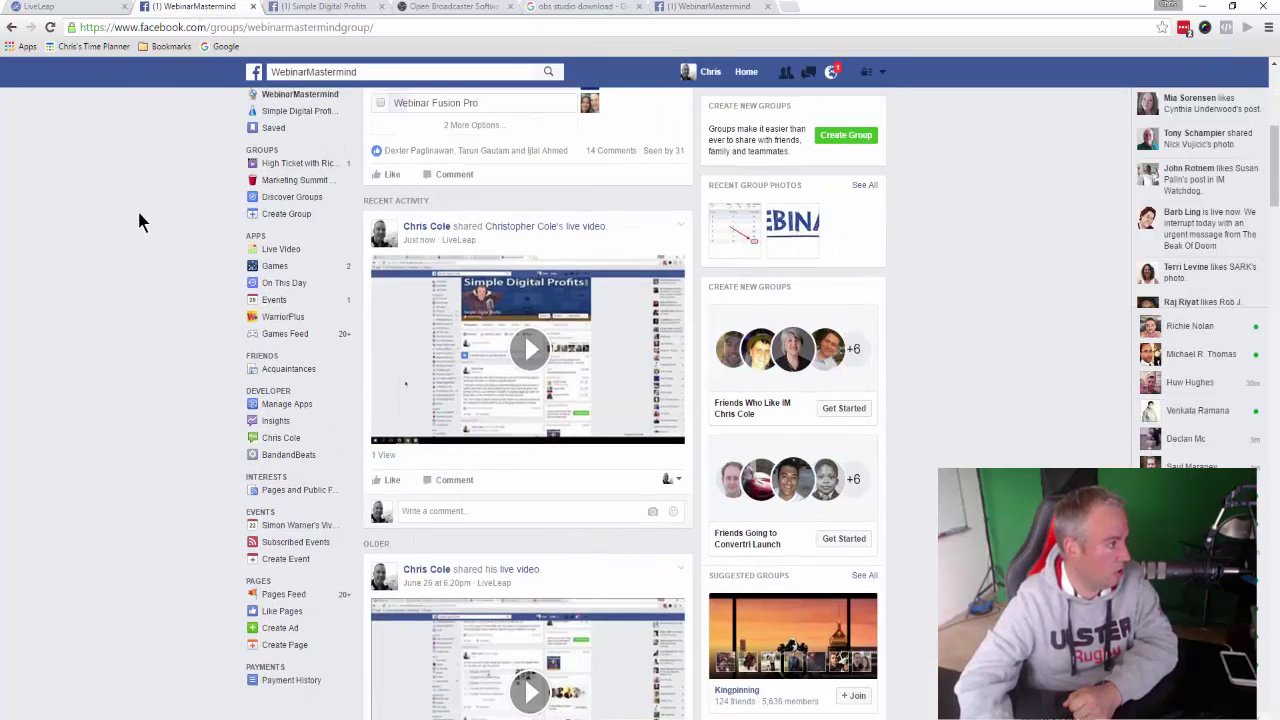
{"action": "scroll", "coordinate": [137, 208], "scroll_direction": "up", "scroll_amount": 5}
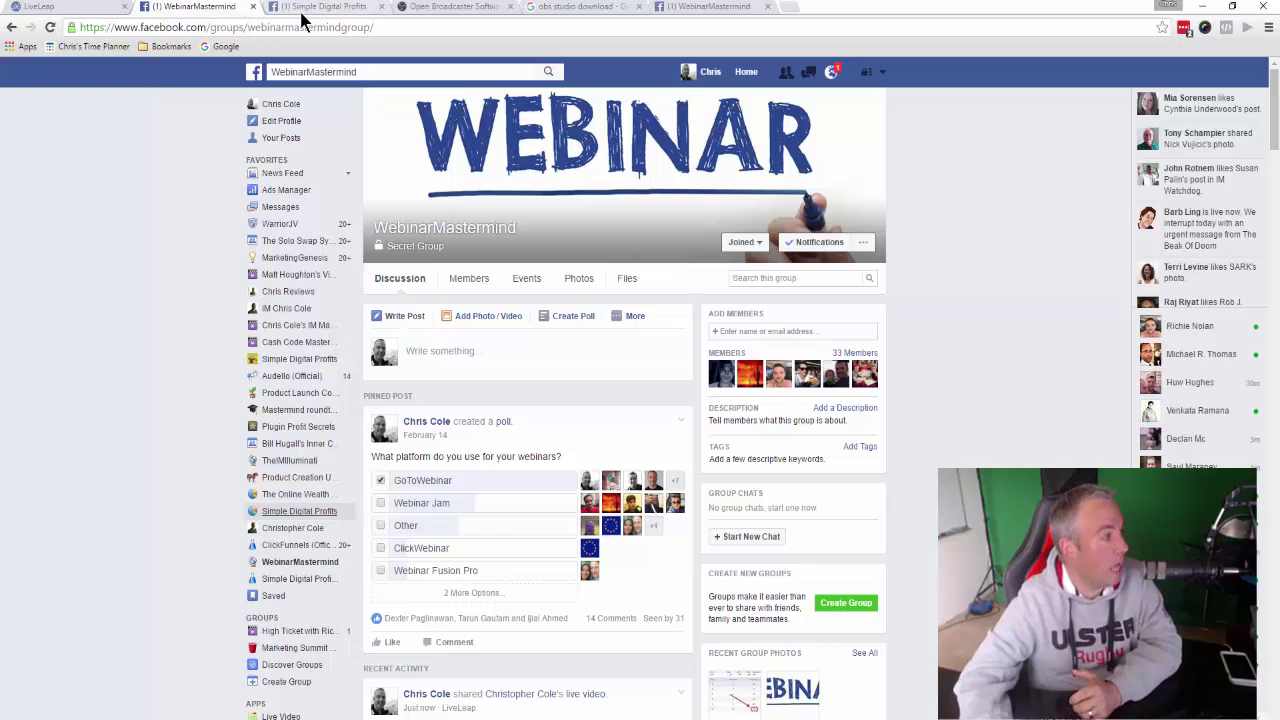
{"action": "scroll", "coordinate": [205, 285], "scroll_direction": "down", "scroll_amount": 1}
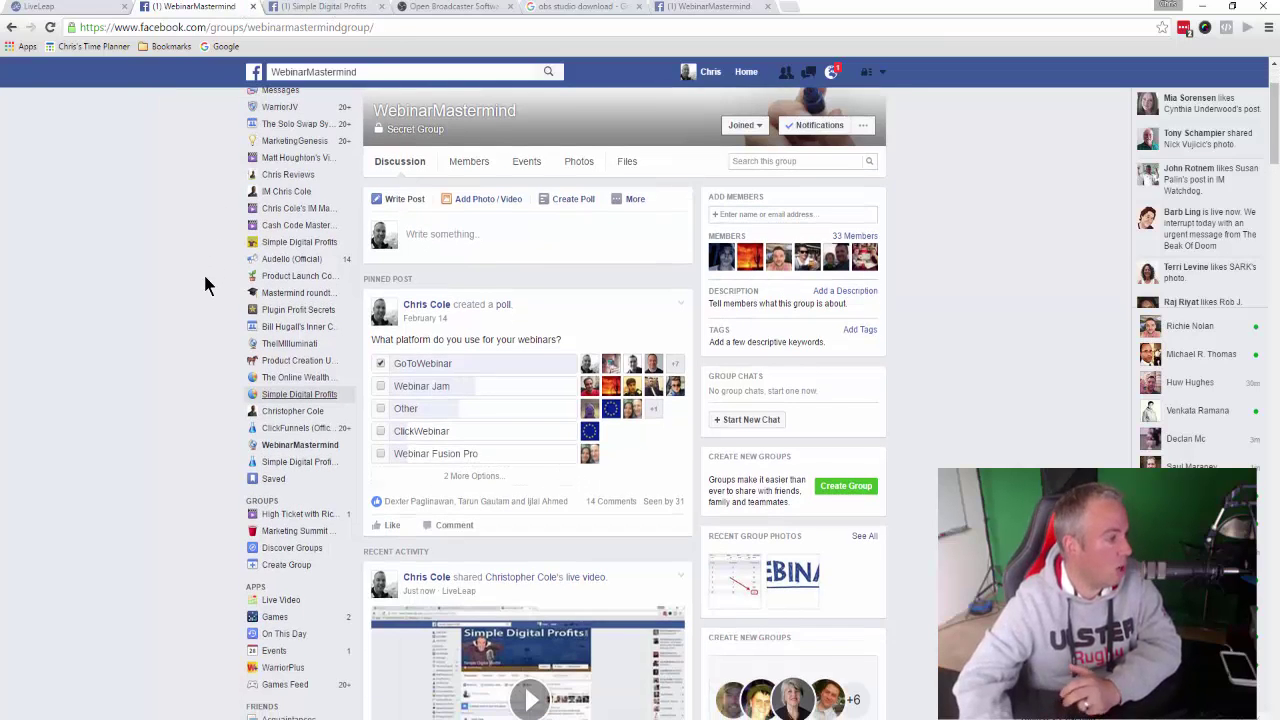
{"action": "scroll", "coordinate": [108, 285], "scroll_direction": "down", "scroll_amount": 4}
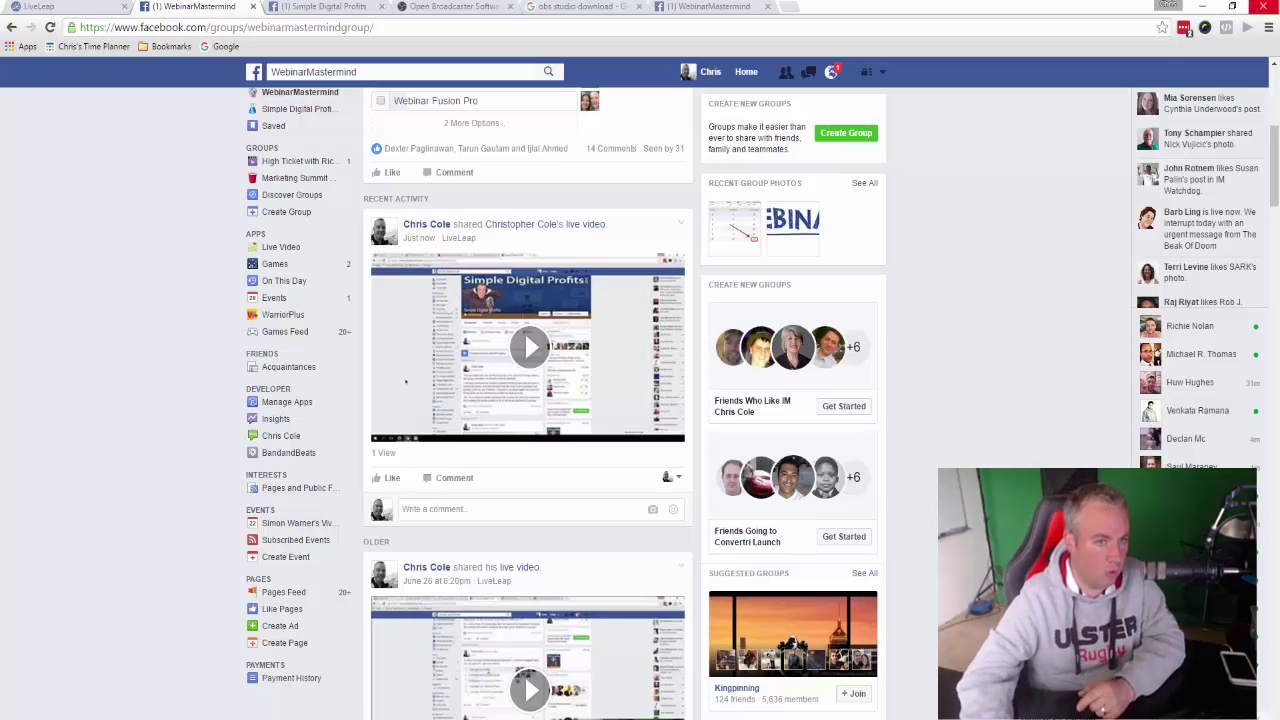
Step: Bring OBS Studio back in front of the Simple Digital Profits tab and shift it left
{"action": "key", "text": "alt+Tab"}
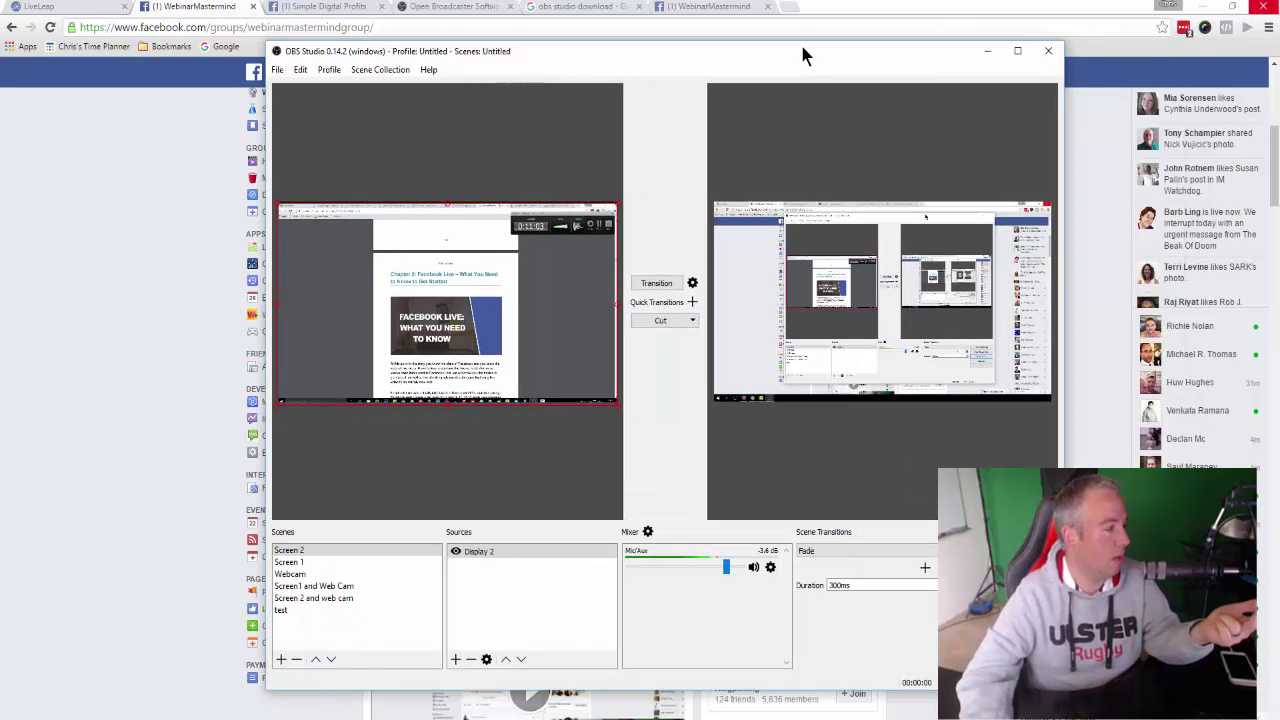
{"action": "left_click_drag", "start_coordinate": [803, 45], "coordinate": [1074, 36]}
{"action": "key", "text": "alt+Tab"}
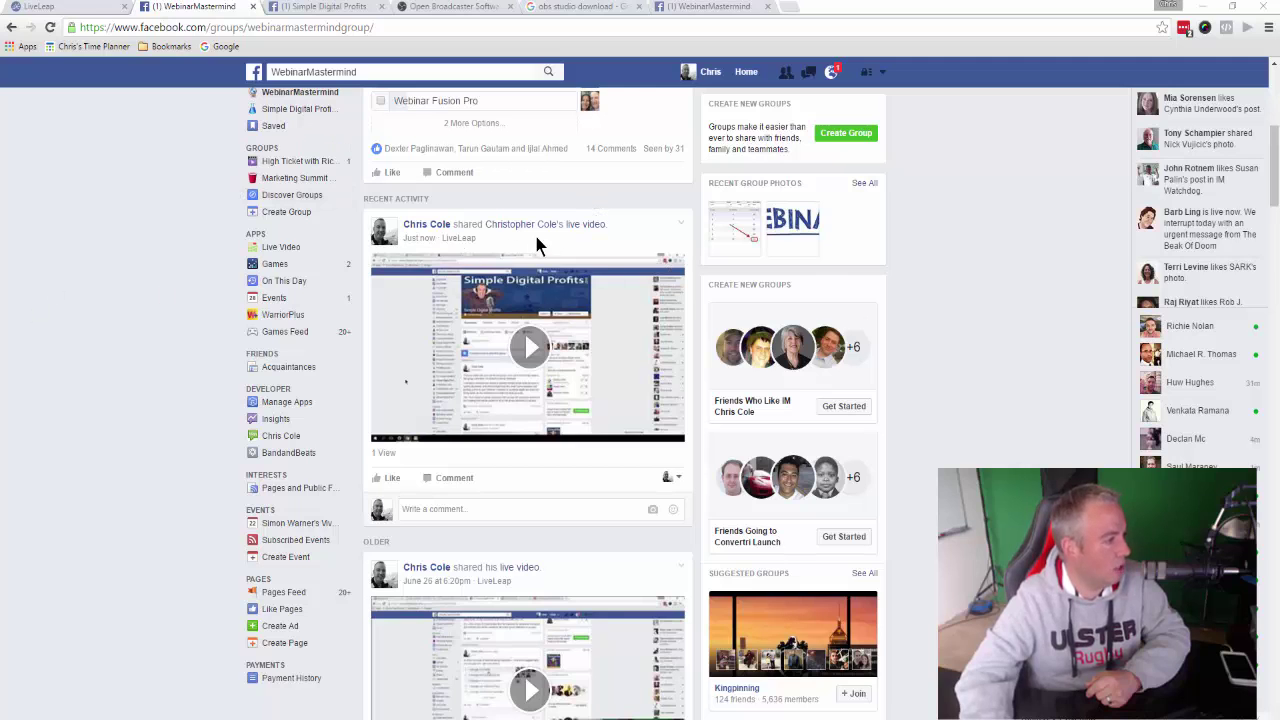
{"action": "left_click", "coordinate": [318, 7]}
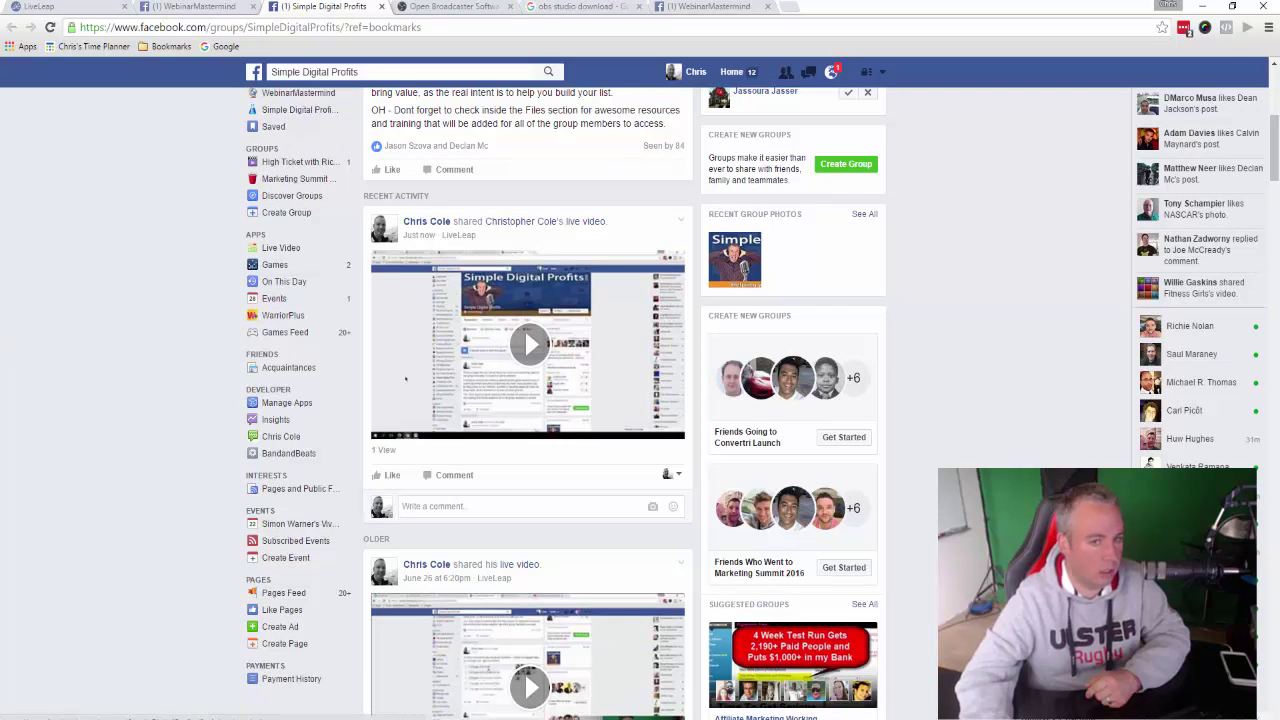
{"action": "key", "text": "alt+Tab"}
{"action": "left_click_drag", "start_coordinate": [754, 31], "coordinate": [677, 43]}
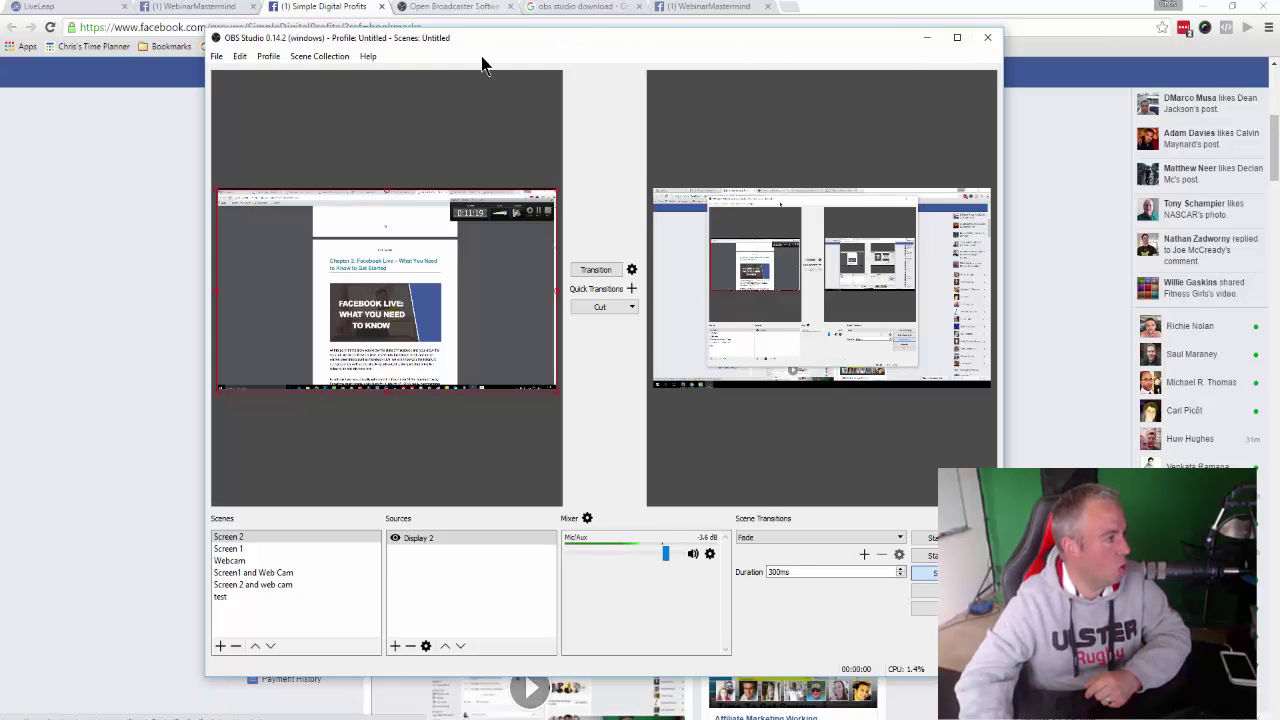
Step: Maximize OBS Studio and enter 'This is a test' as a new scene name
{"action": "left_click", "coordinate": [957, 40]}
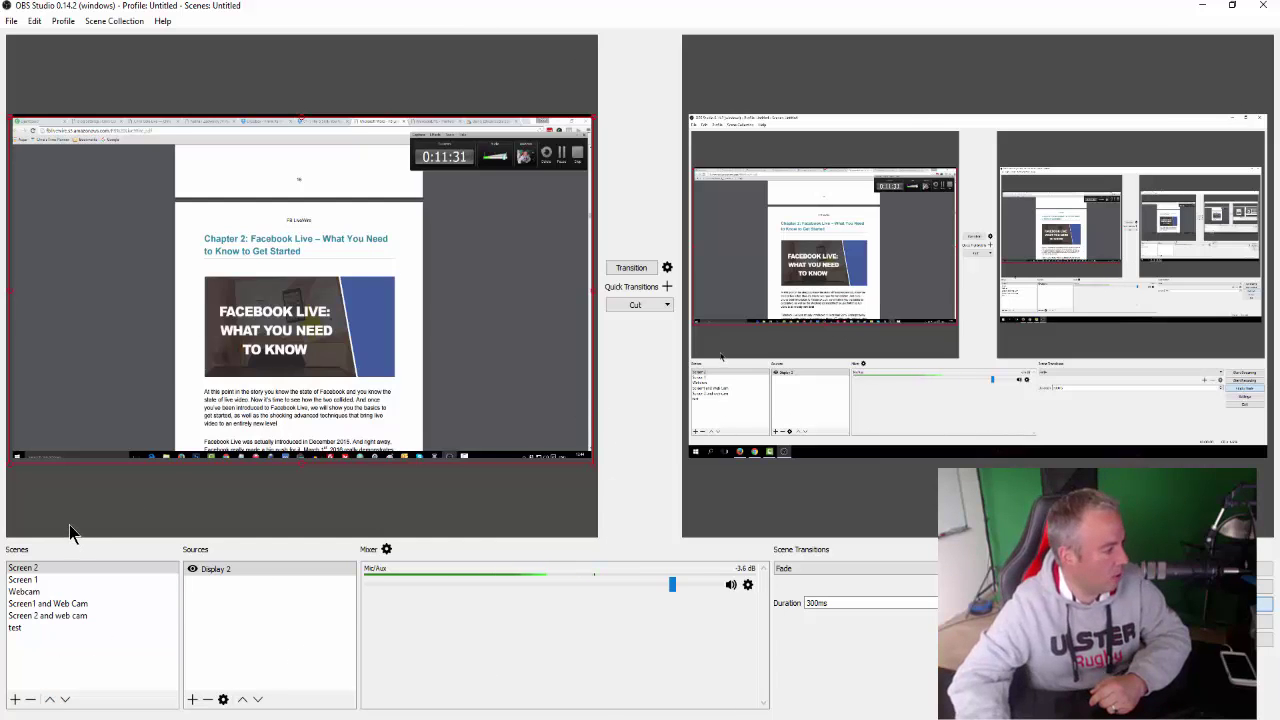
{"action": "left_click", "coordinate": [15, 700]}
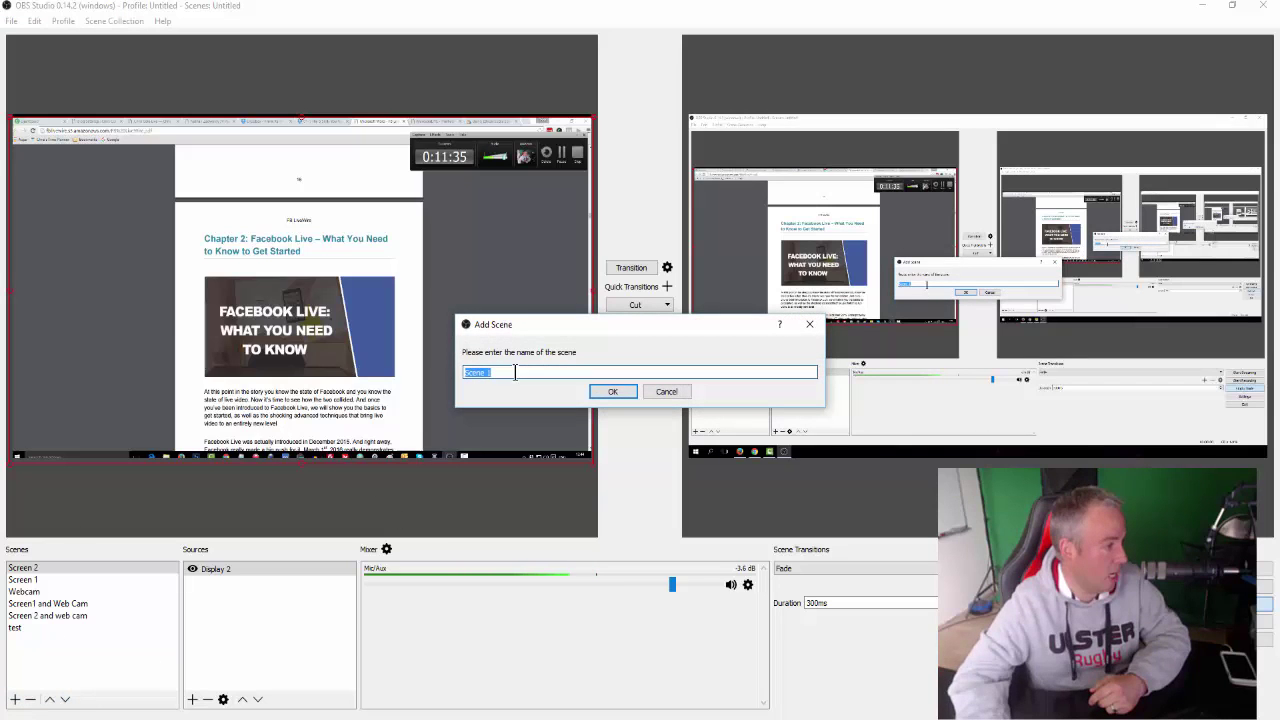
{"action": "type", "text": "Th"}
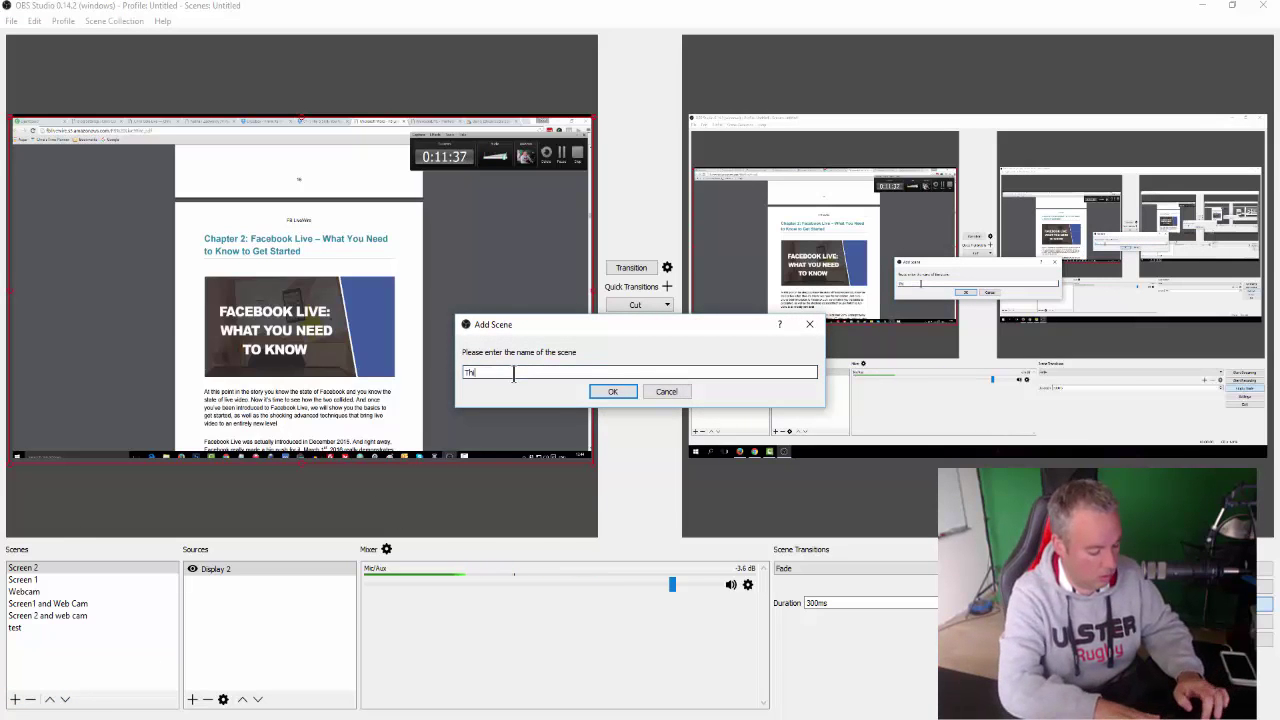
{"action": "type", "text": "is is a test"}
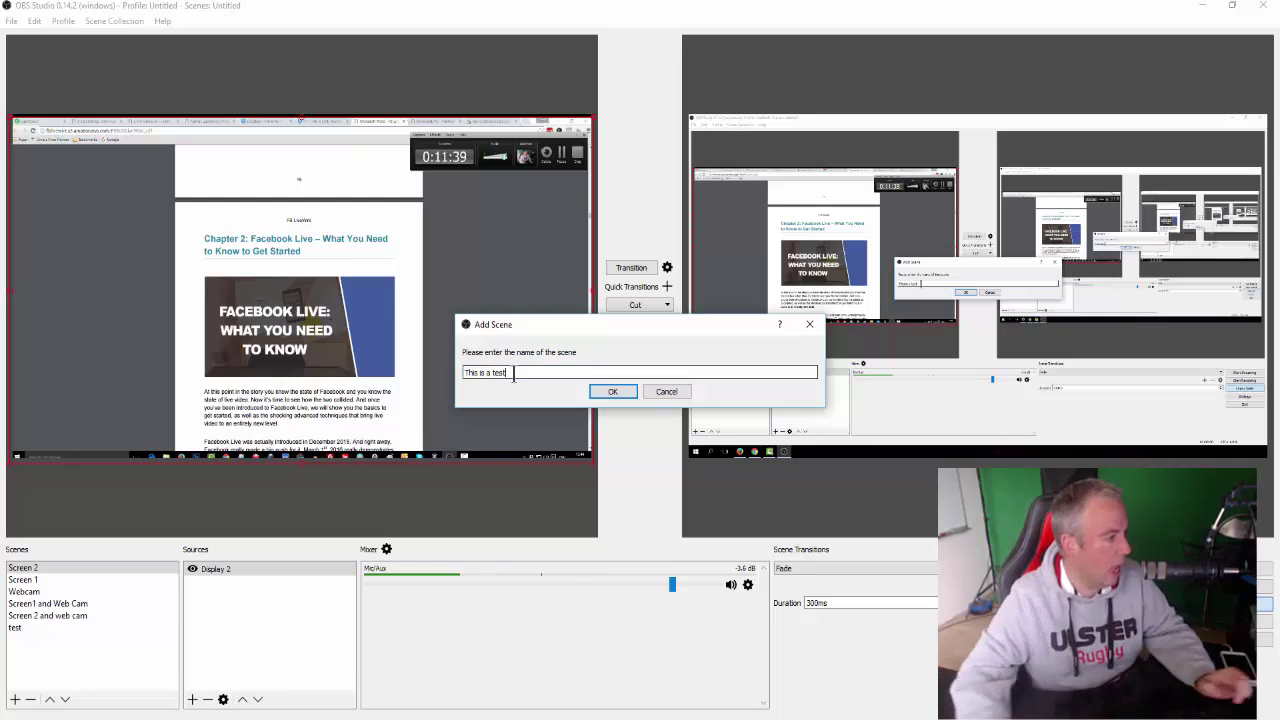
Step: Create the 'This is a test' scene and add the existing Display 2 capture to it
{"action": "left_click", "coordinate": [603, 391]}
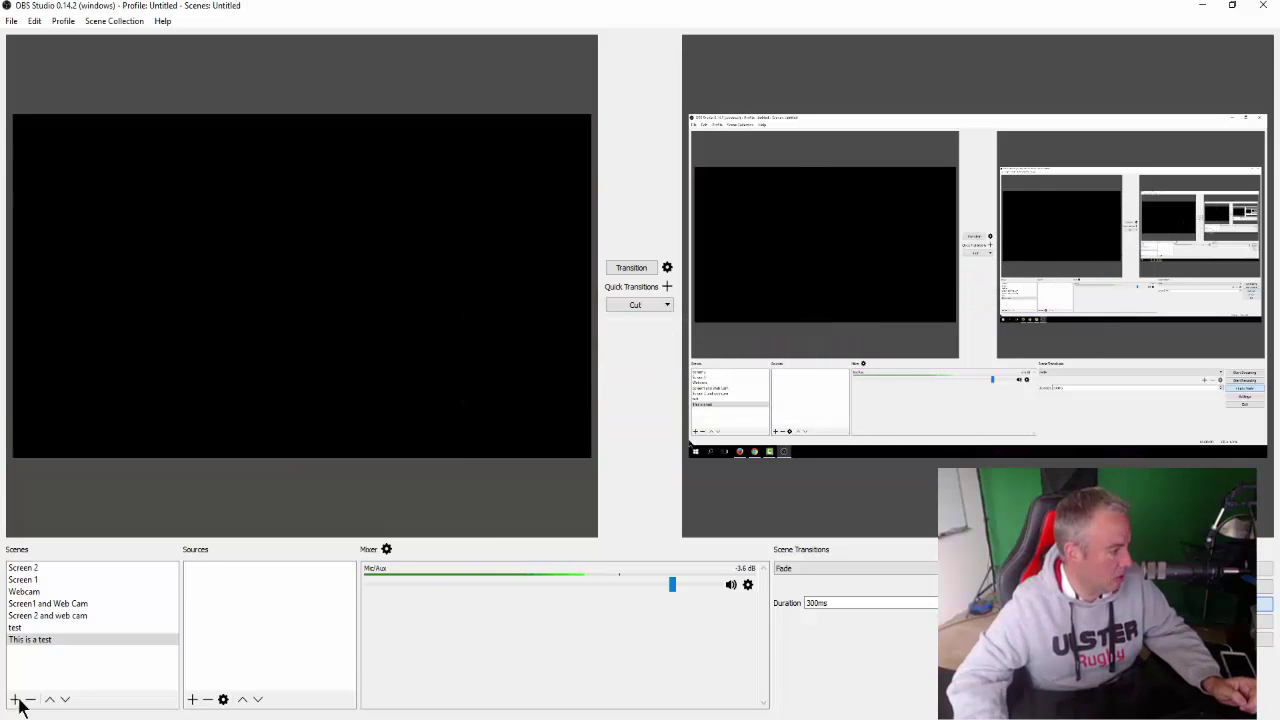
{"action": "left_click", "coordinate": [21, 642]}
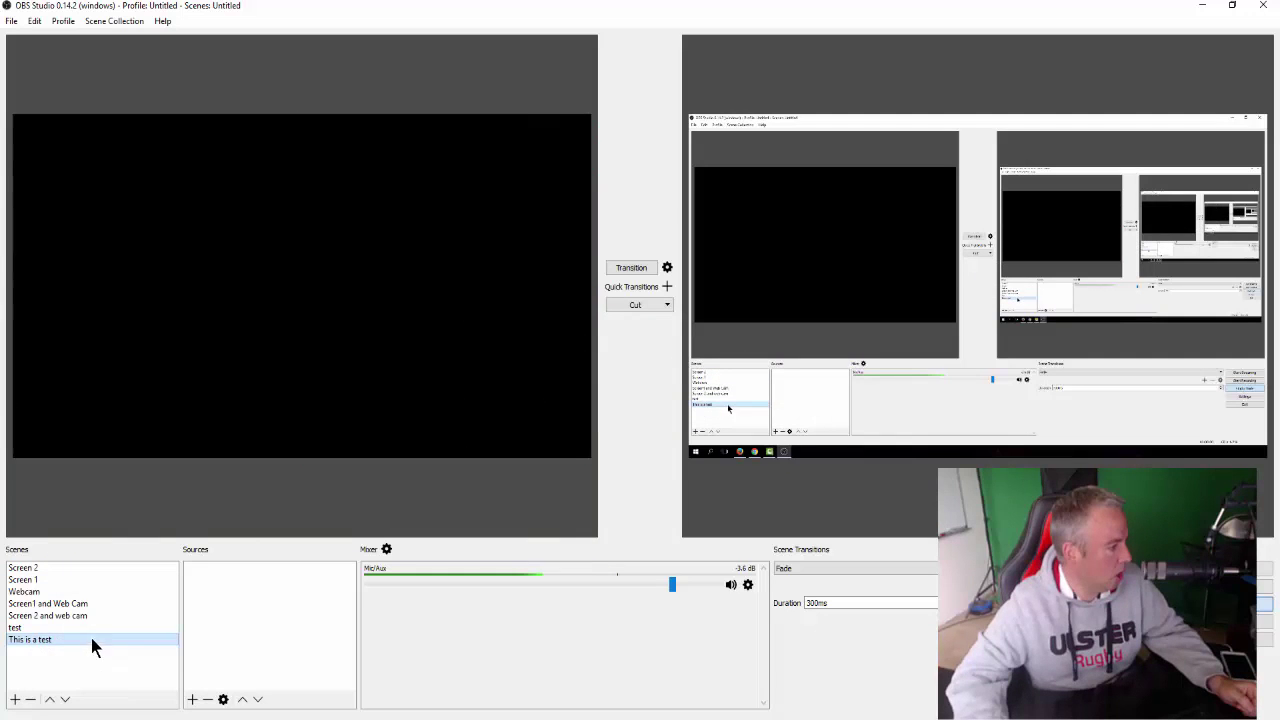
{"action": "left_click", "coordinate": [192, 699]}
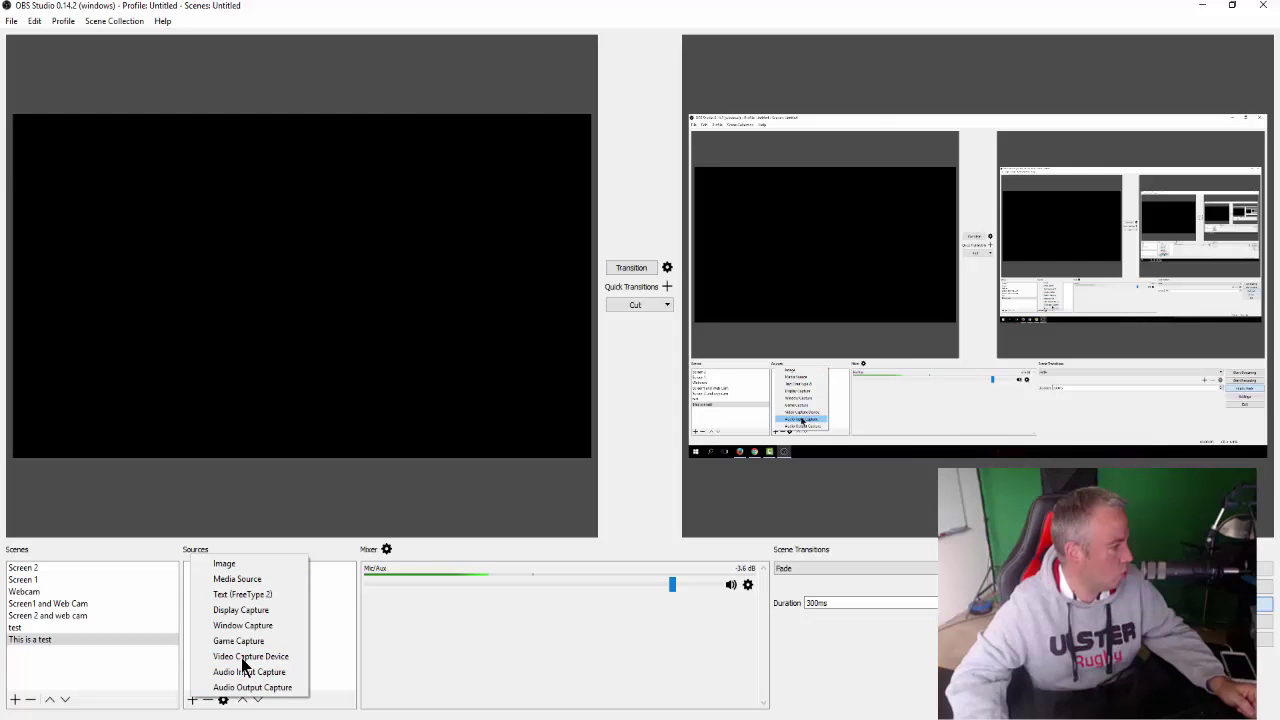
{"action": "left_click", "coordinate": [247, 612]}
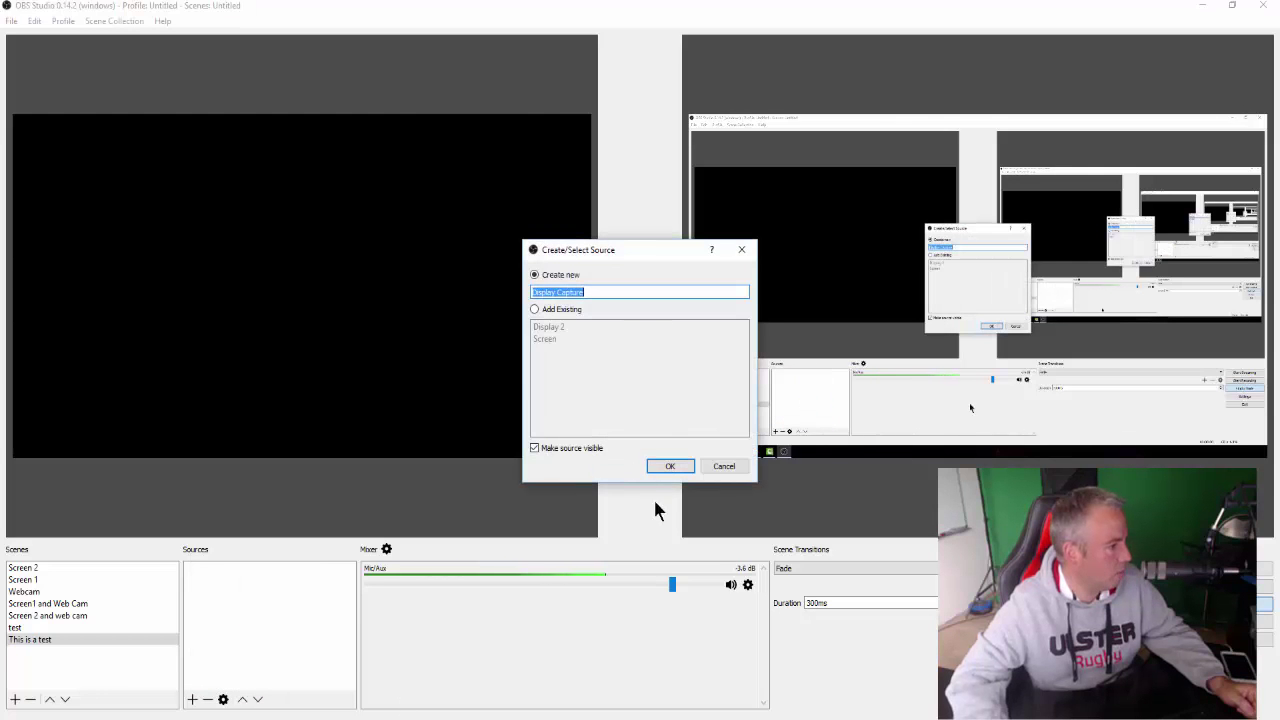
{"action": "left_click", "coordinate": [547, 311]}
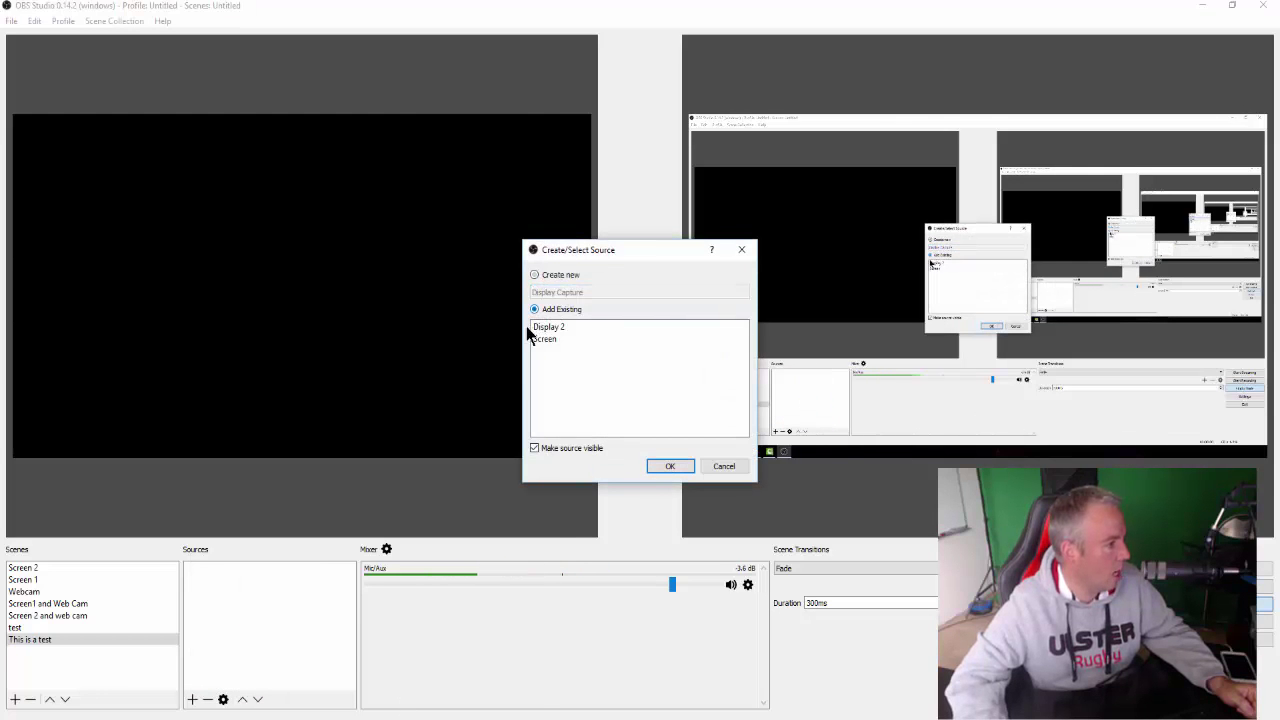
{"action": "left_click", "coordinate": [550, 327]}
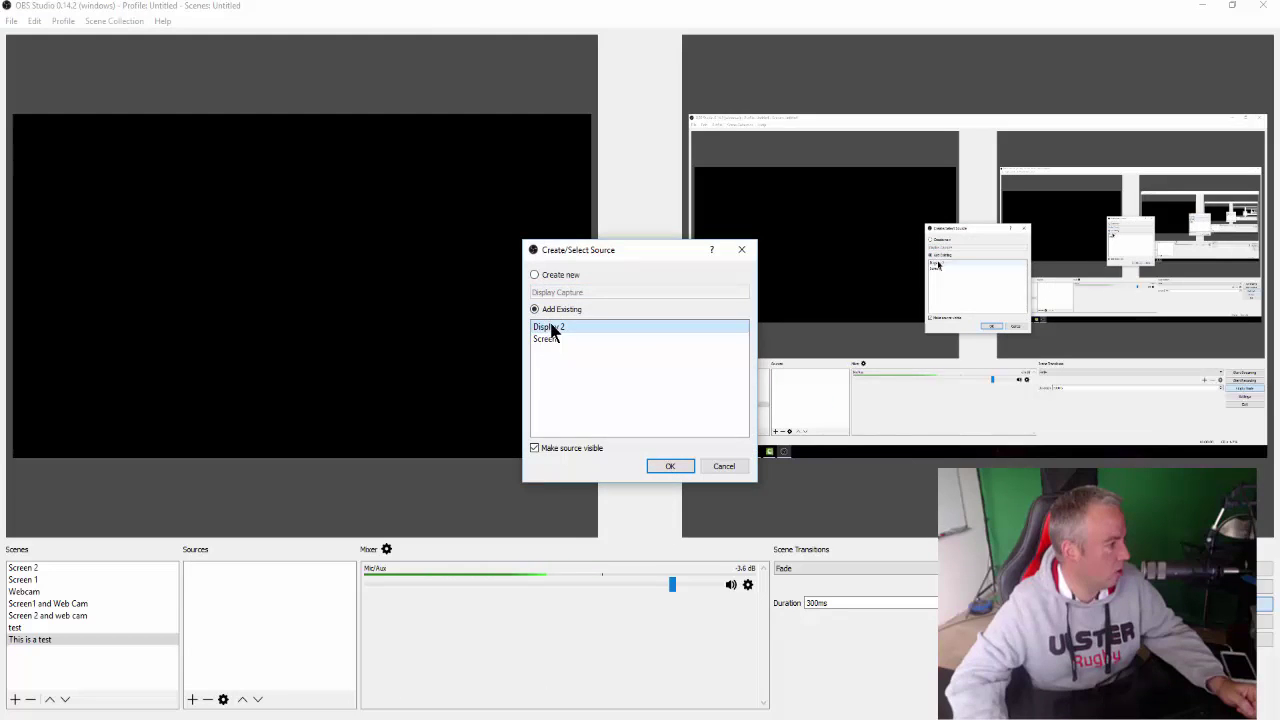
{"action": "left_click", "coordinate": [670, 467]}
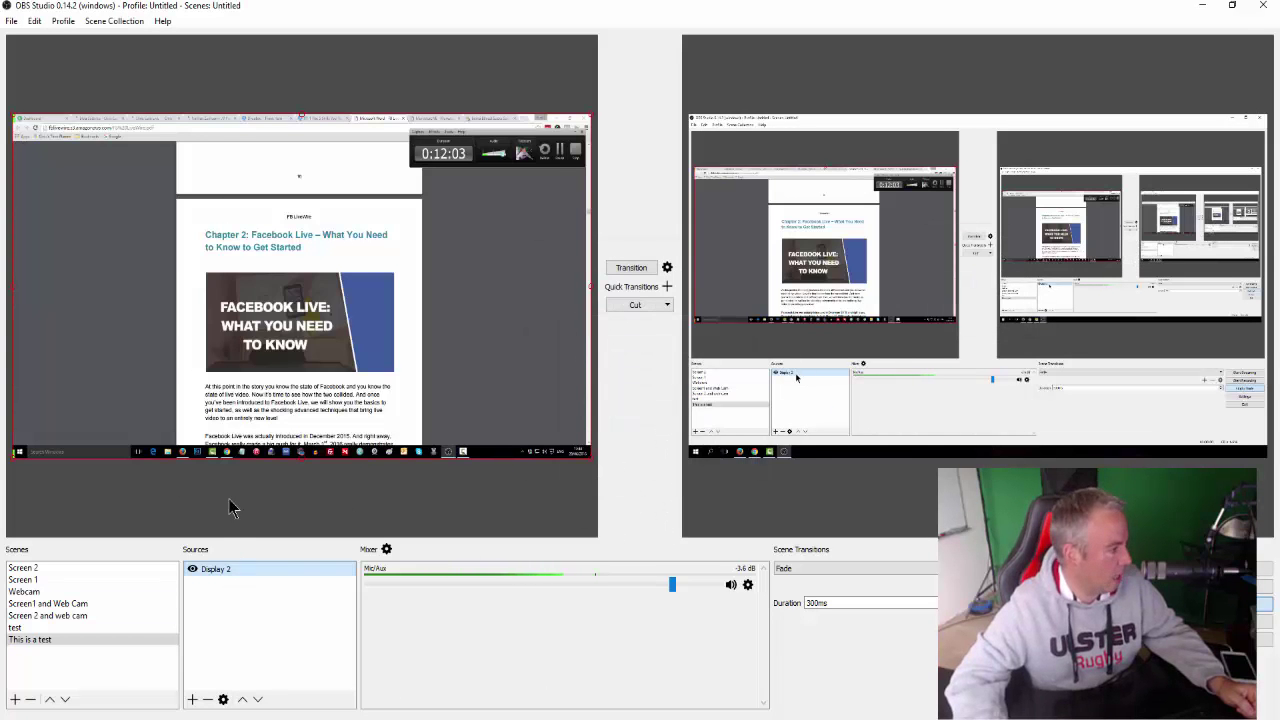
Step: Select the 'This is a test' scene and request its removal
{"action": "left_click", "coordinate": [50, 642]}
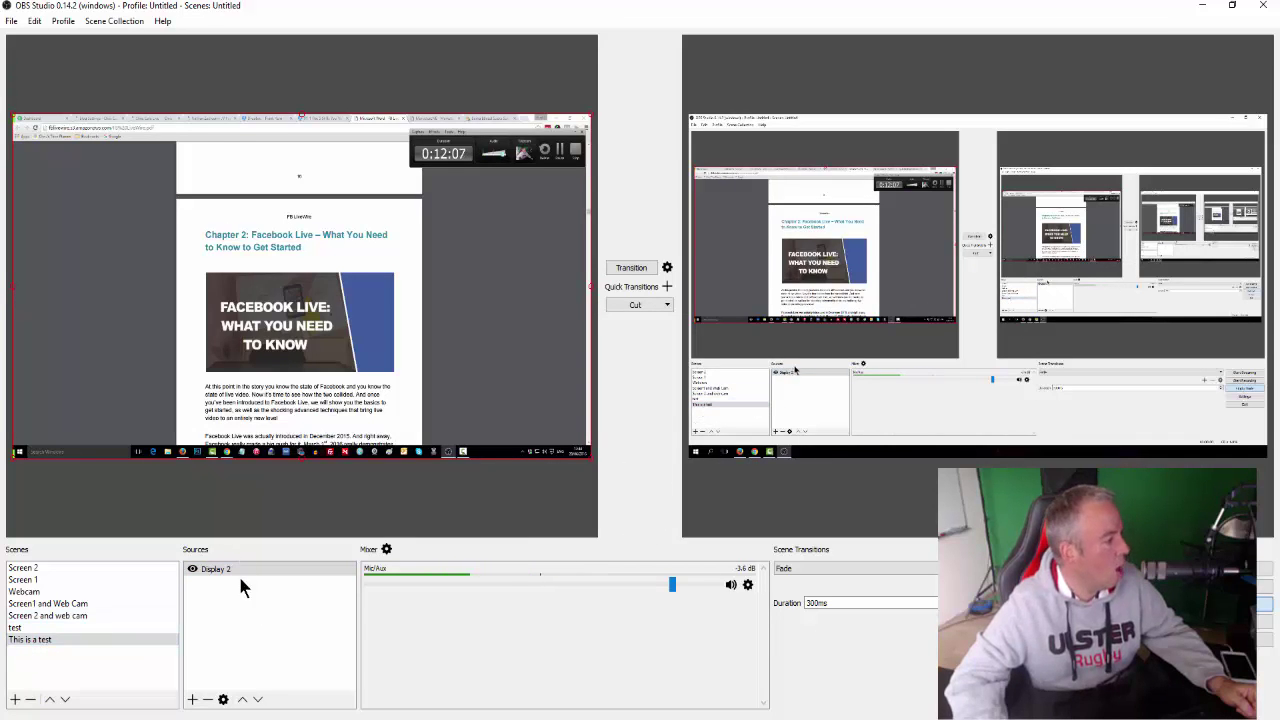
{"action": "left_click", "coordinate": [55, 642]}
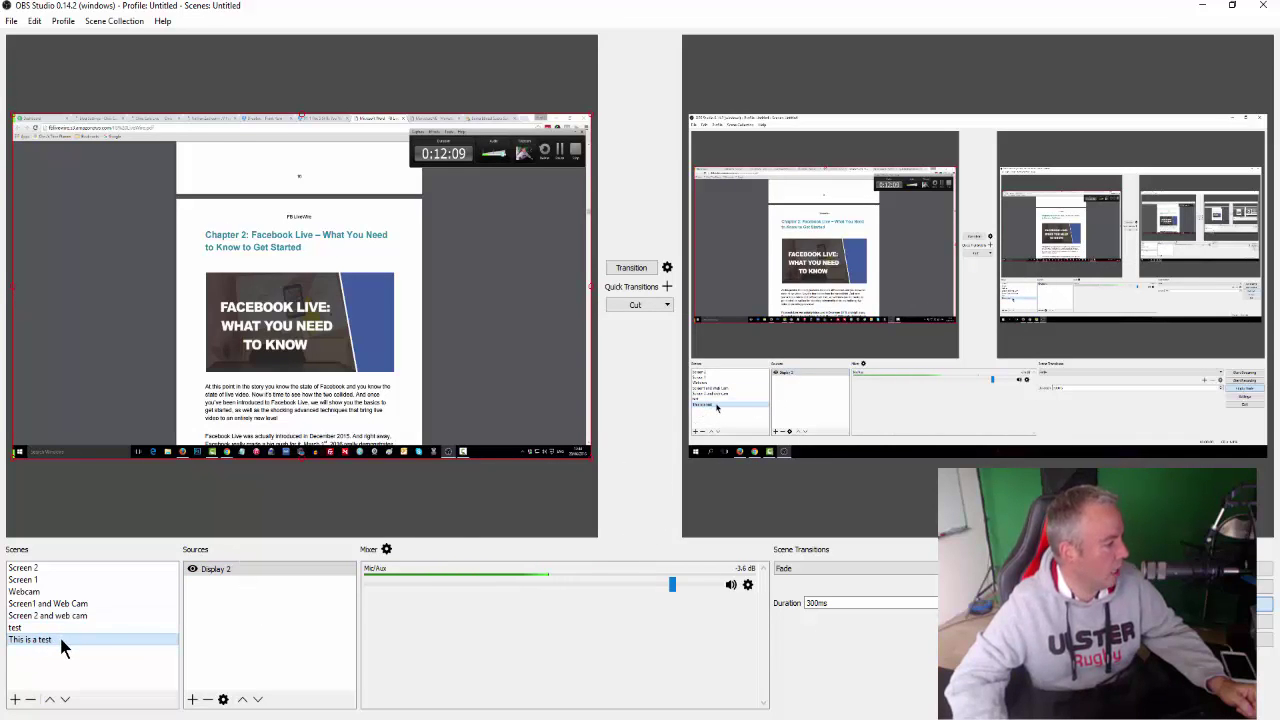
{"action": "left_click", "coordinate": [31, 700]}
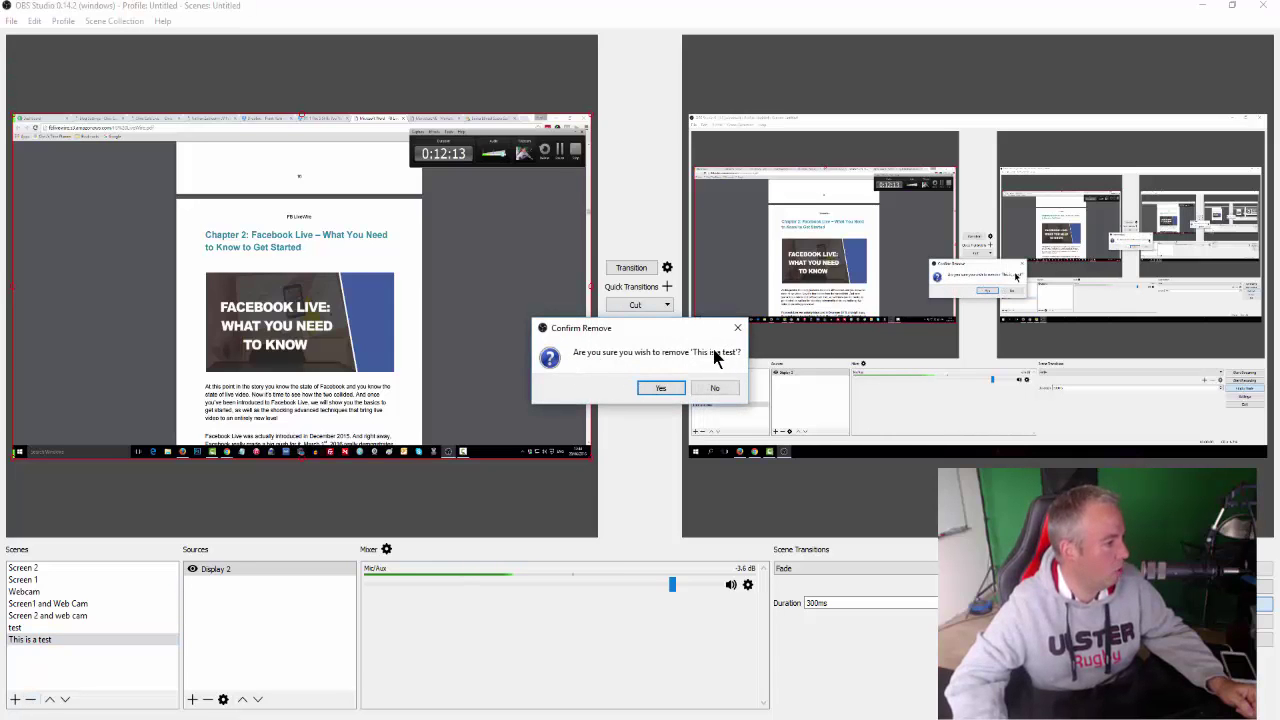
Step: Confirm the scene deletion, then transition Screen 1 and then Screen 2 to program output
{"action": "left_click", "coordinate": [660, 389]}
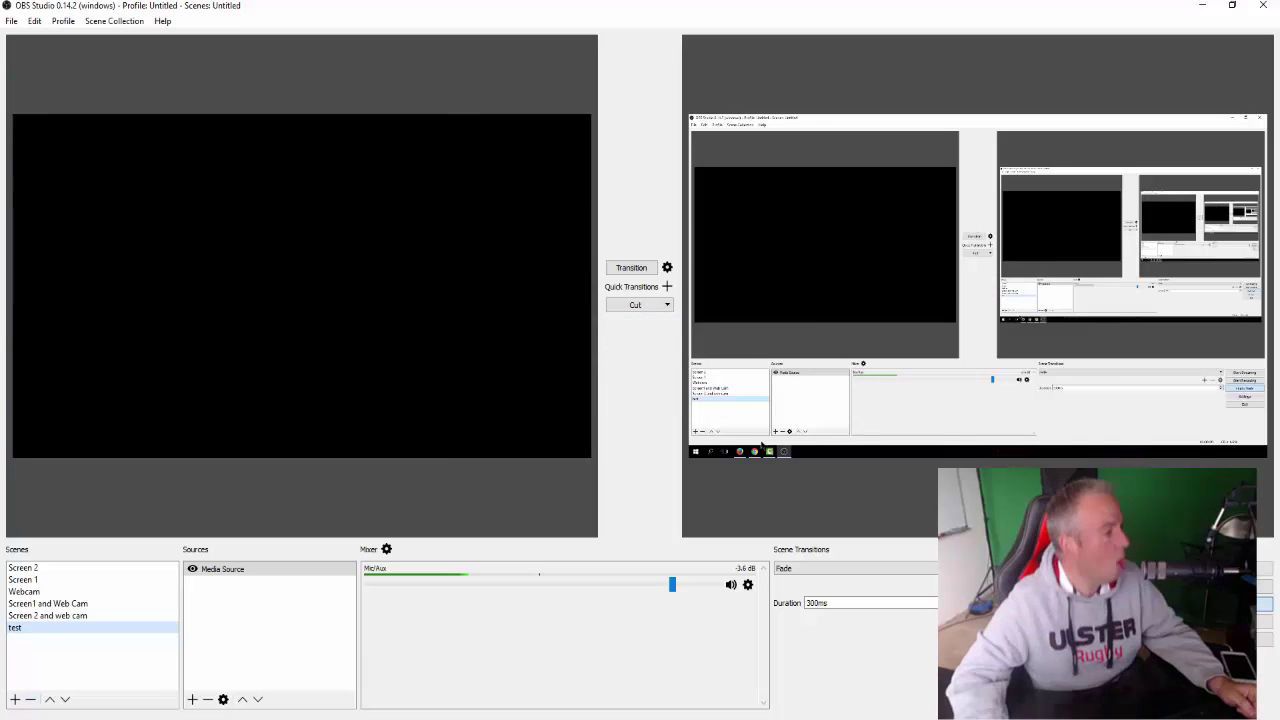
{"action": "left_click", "coordinate": [24, 581]}
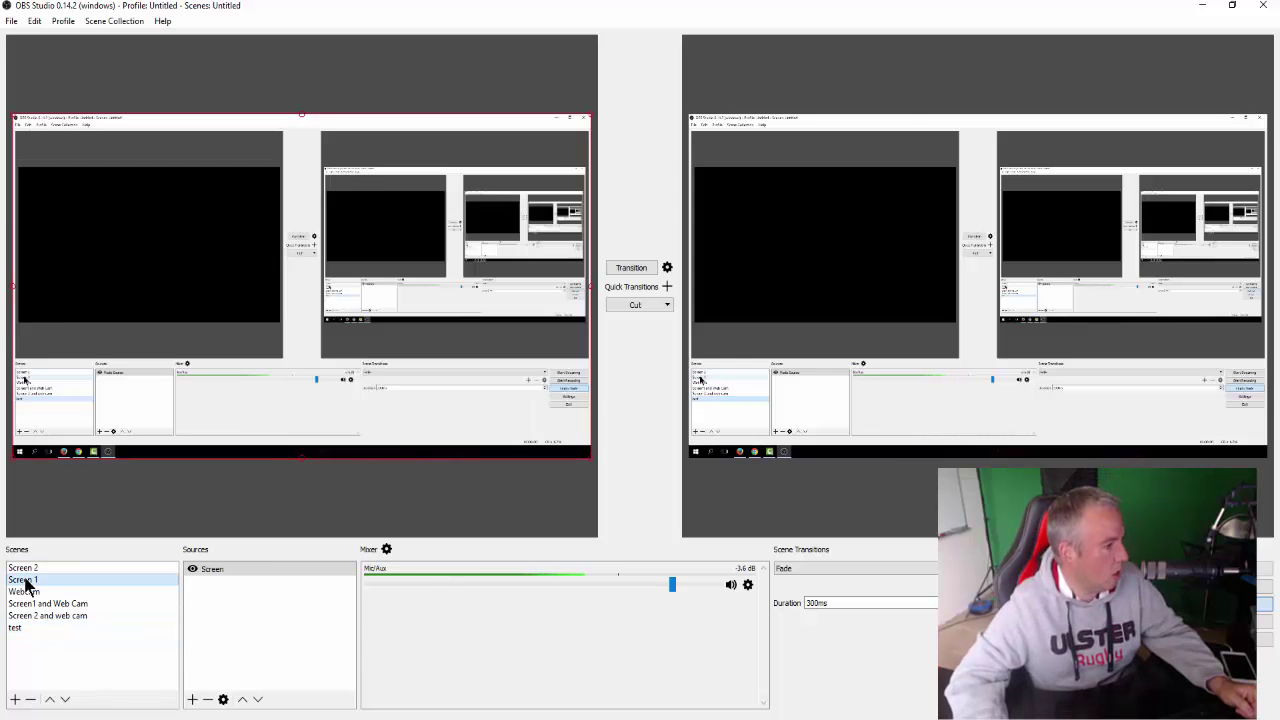
{"action": "left_click", "coordinate": [630, 269]}
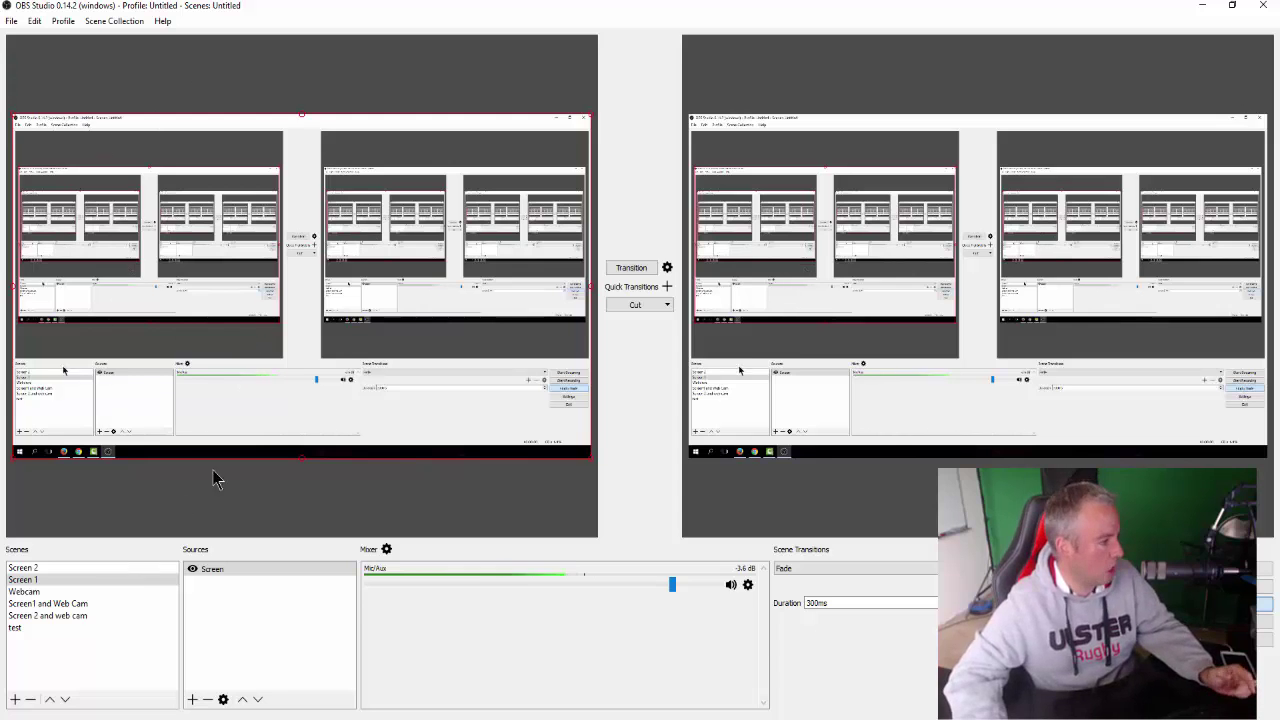
{"action": "left_click", "coordinate": [42, 567]}
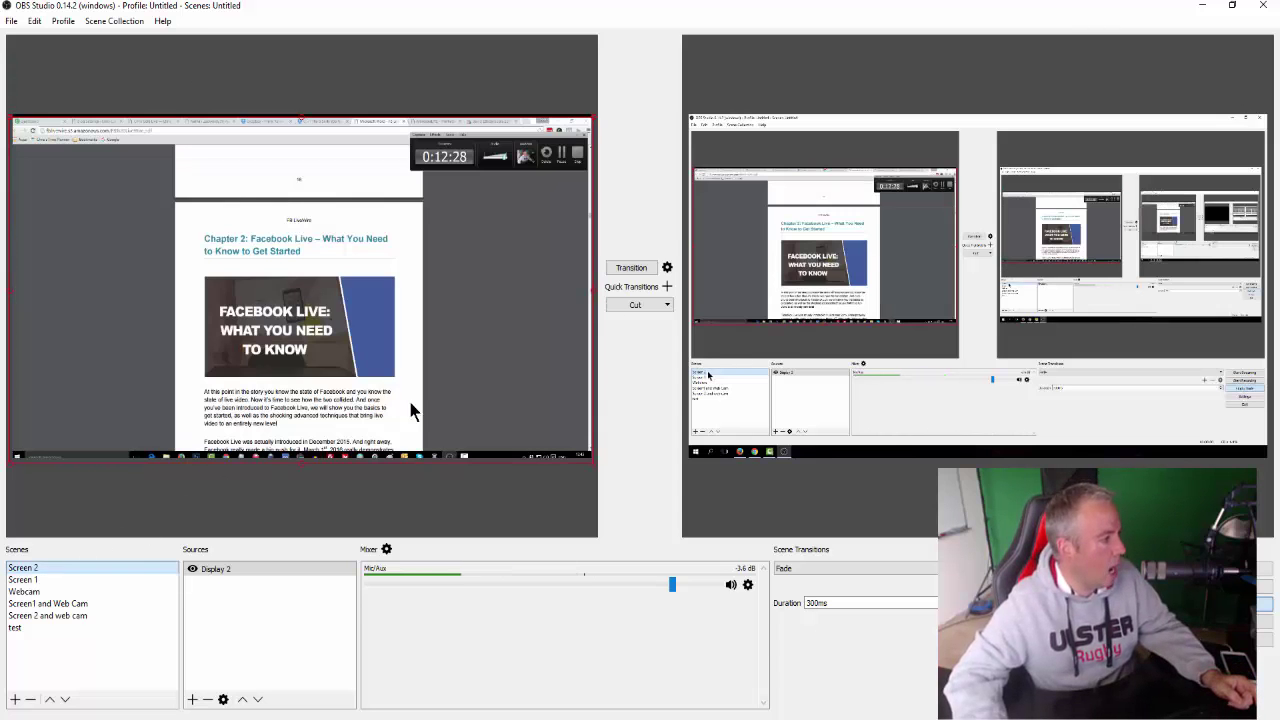
{"action": "left_click", "coordinate": [628, 268]}
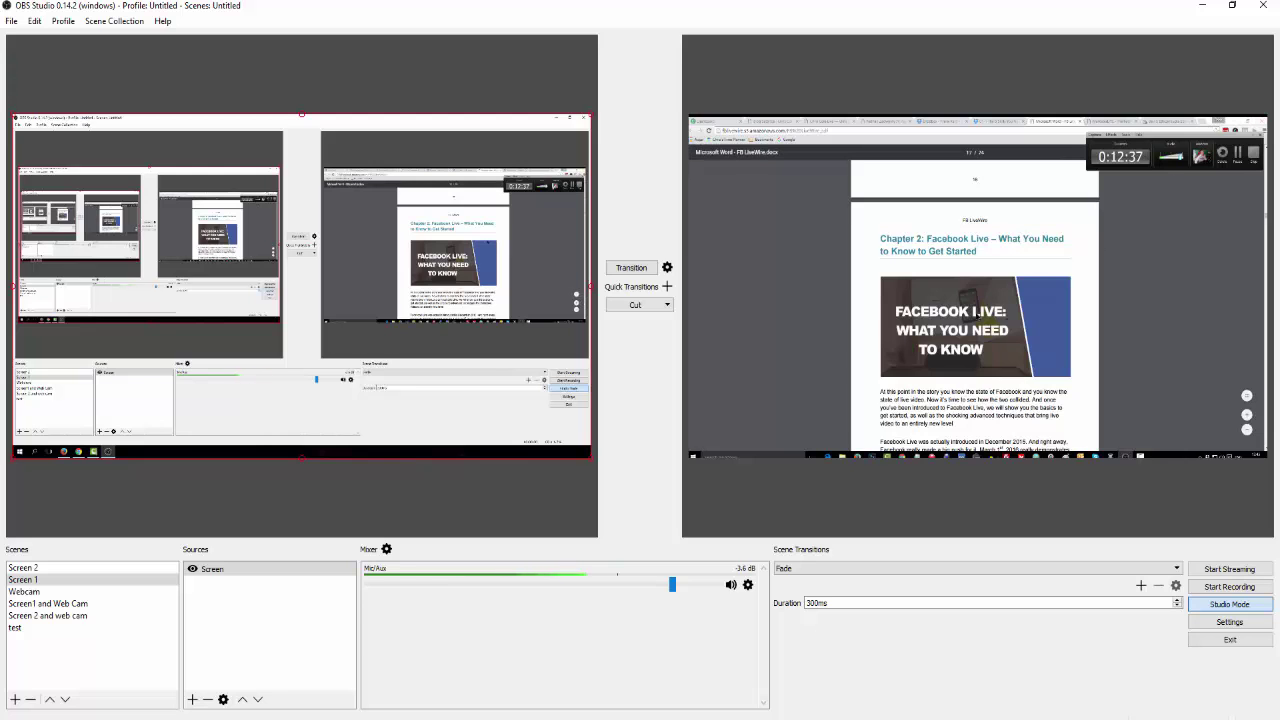
{"action": "left_click", "coordinate": [1229, 622]}
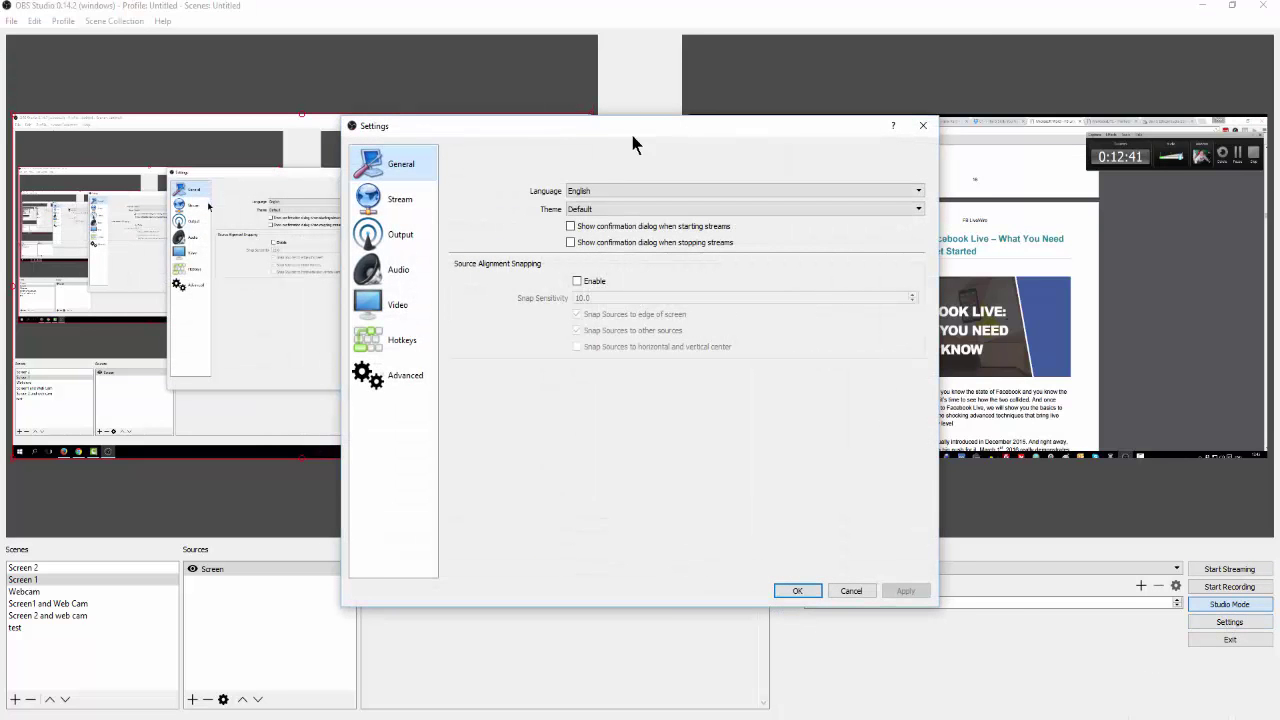
{"action": "left_click_drag", "start_coordinate": [633, 125], "coordinate": [650, 57]}
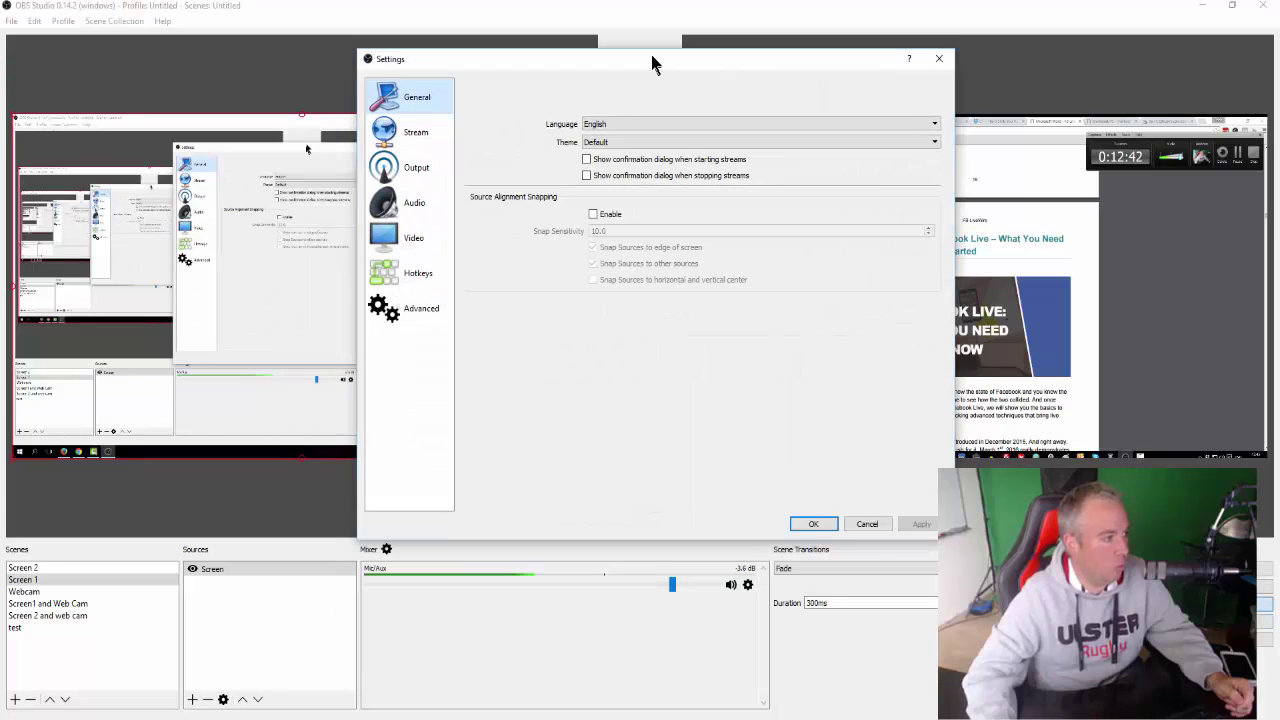
{"action": "left_click", "coordinate": [441, 129]}
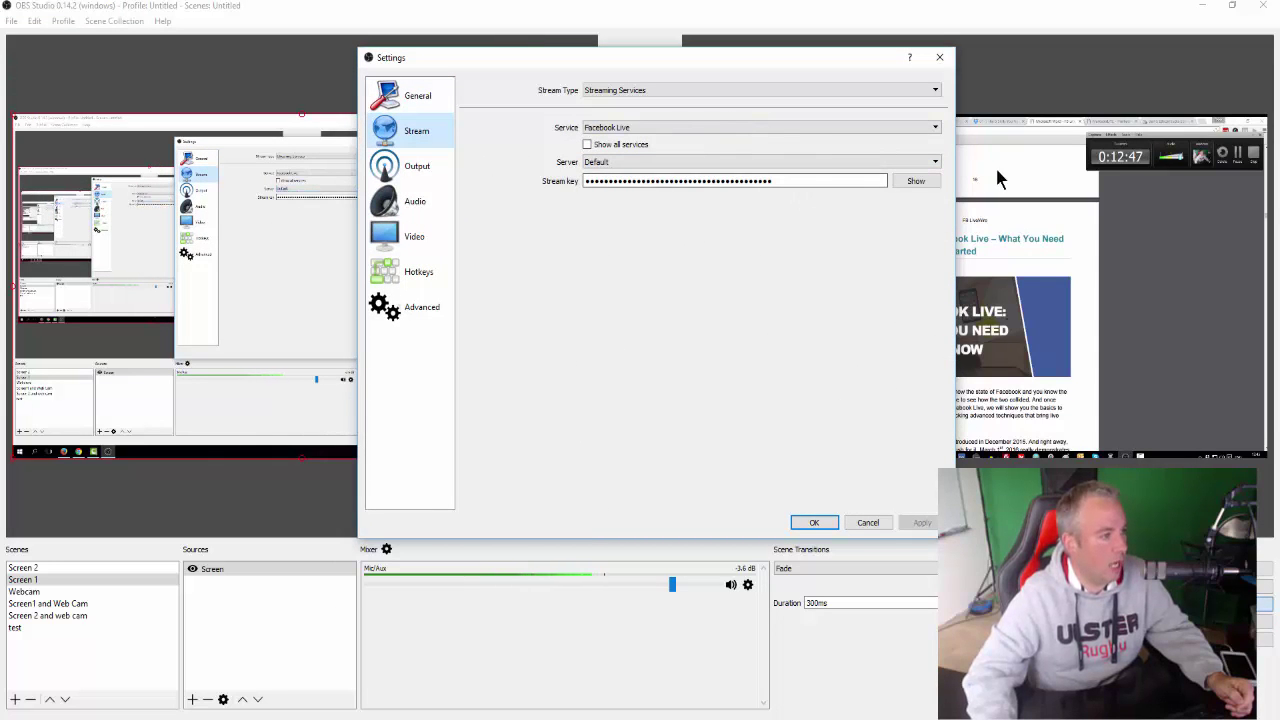
{"action": "left_click", "coordinate": [906, 184]}
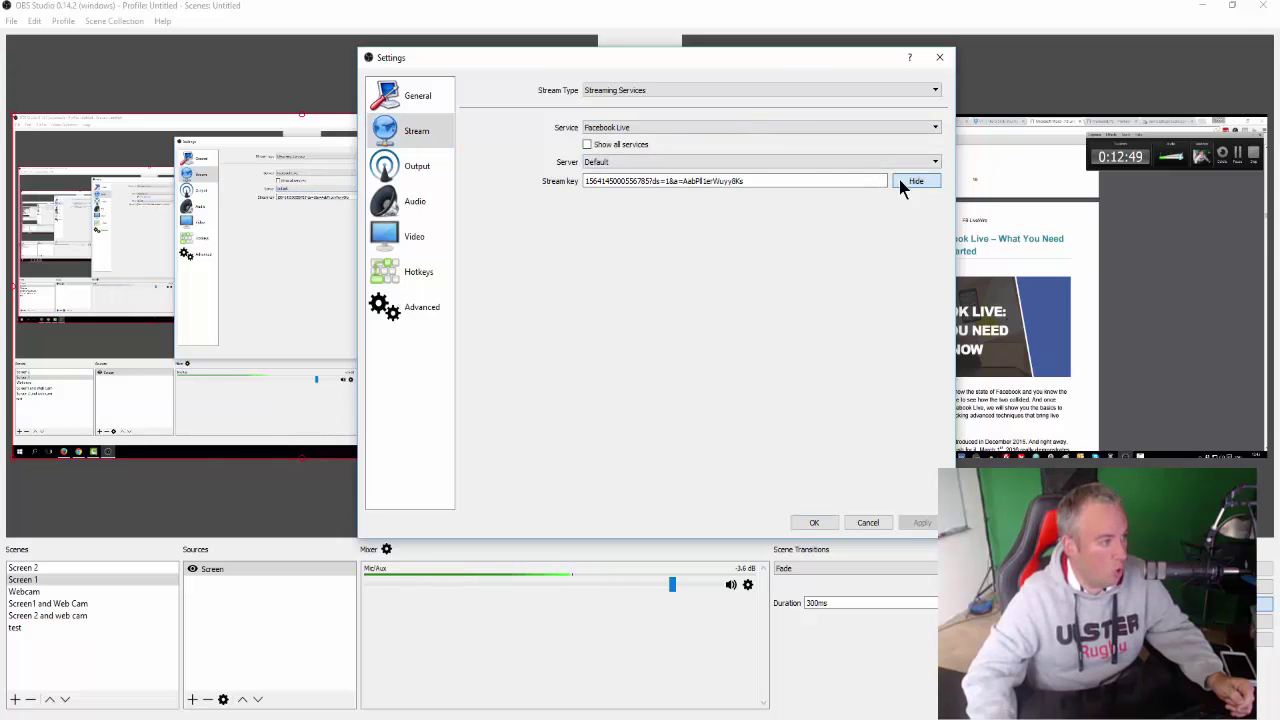
{"action": "left_click_drag", "start_coordinate": [774, 186], "coordinate": [585, 184]}
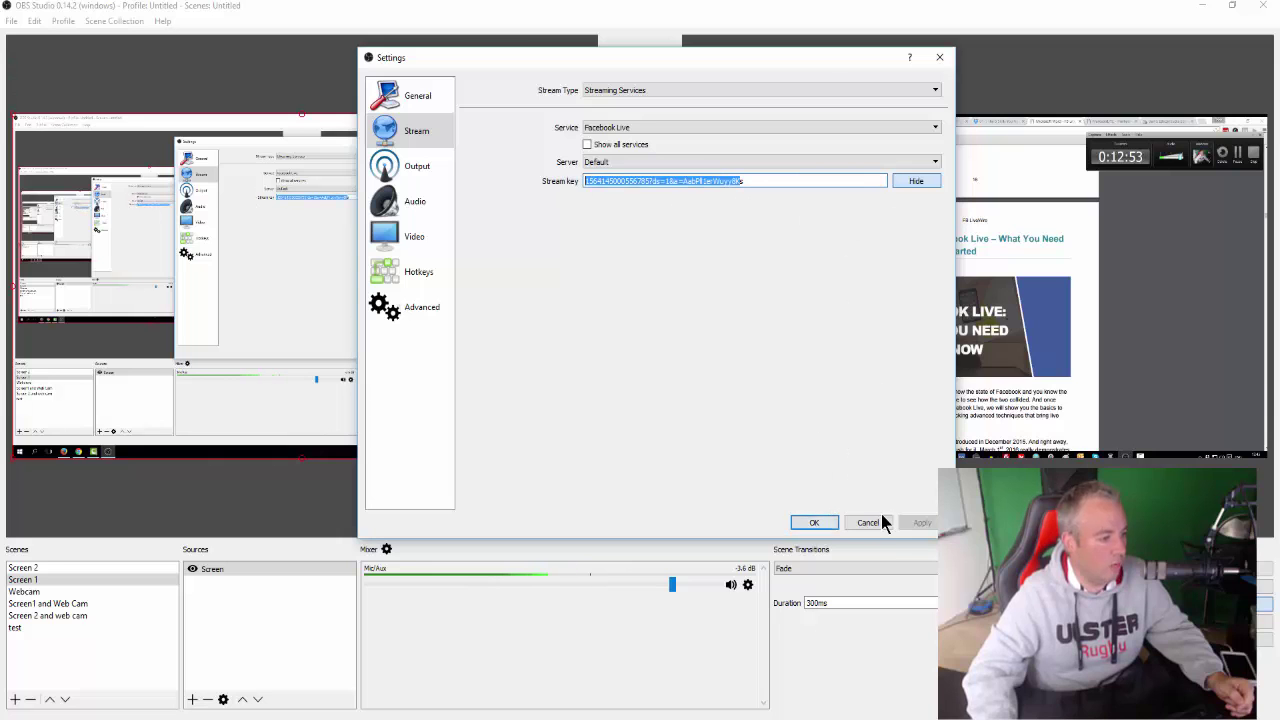
{"action": "left_click", "coordinate": [940, 57]}
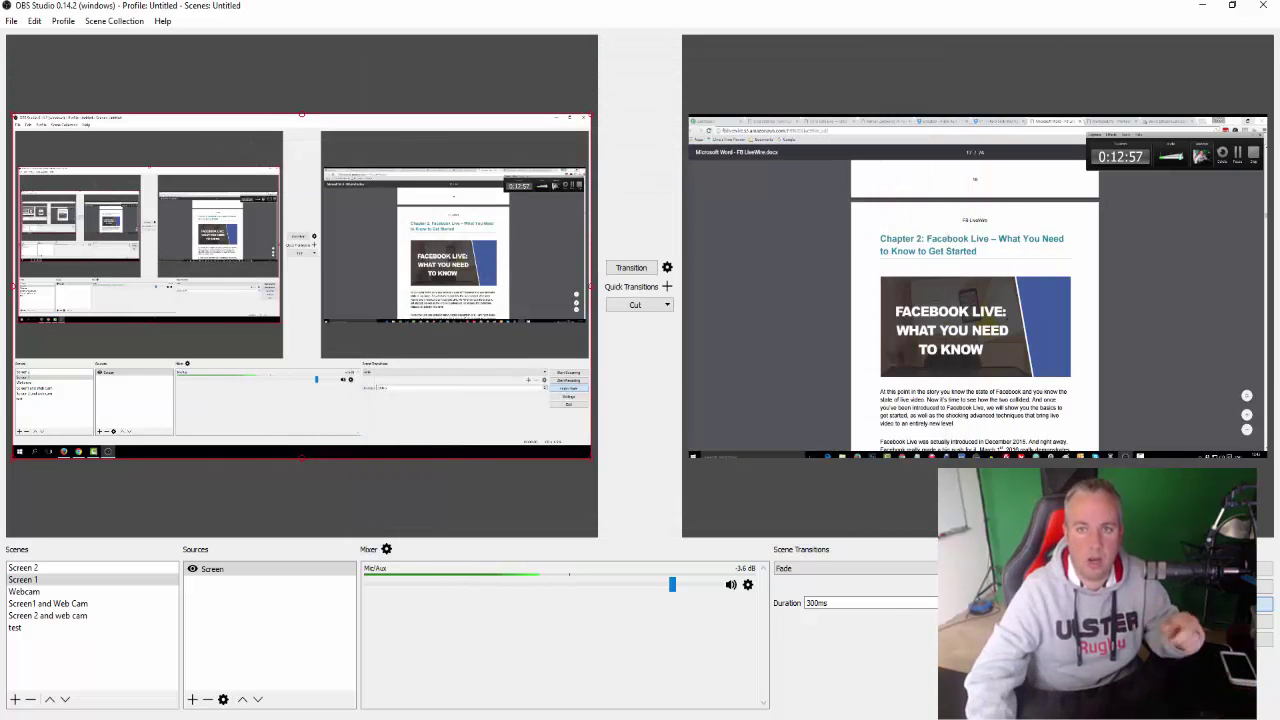